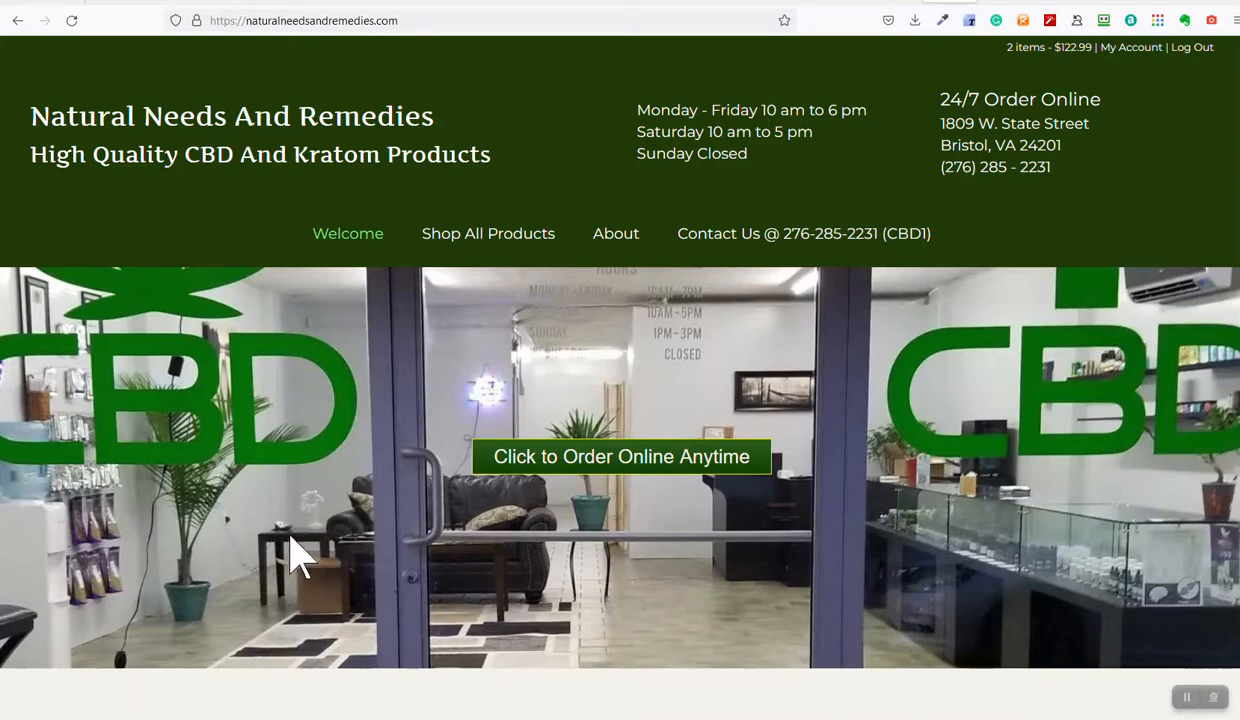
# Step: Go to the site's WordPress admin dashboard at naturalneedsandremedies.com/wp-admin/
pyautogui.click(418, 20)
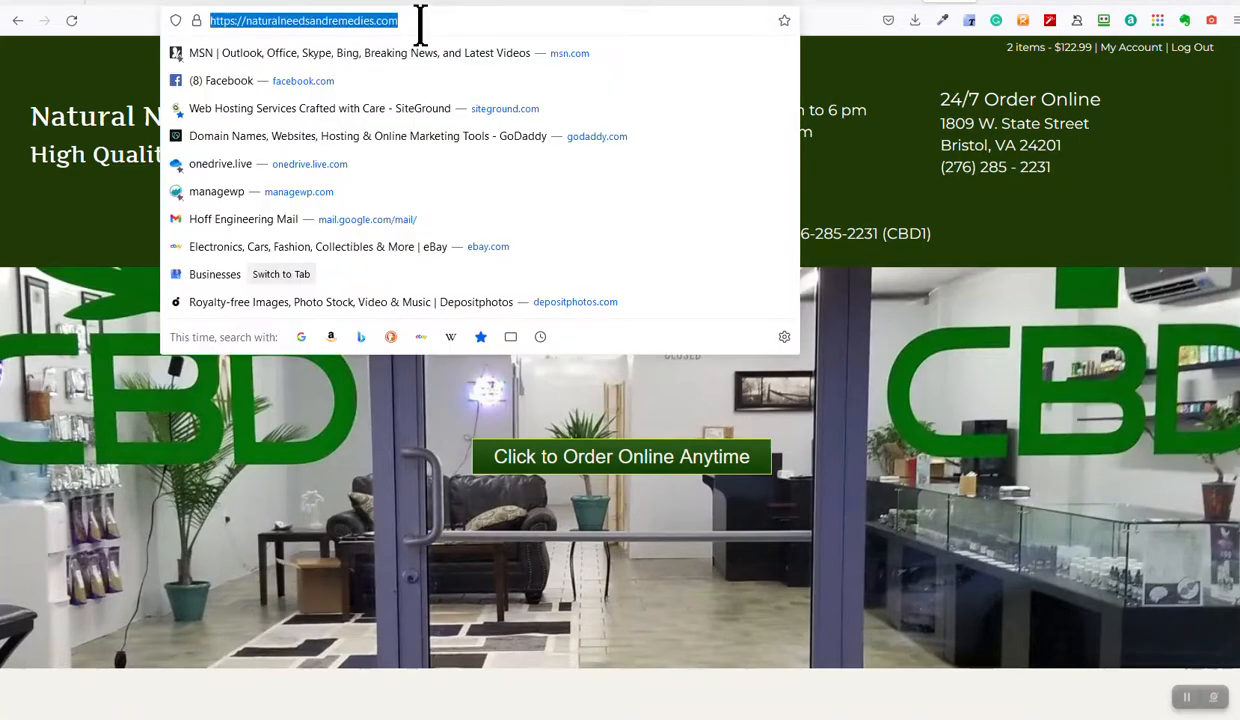
pyautogui.click(418, 20)
pyautogui.write('/w')
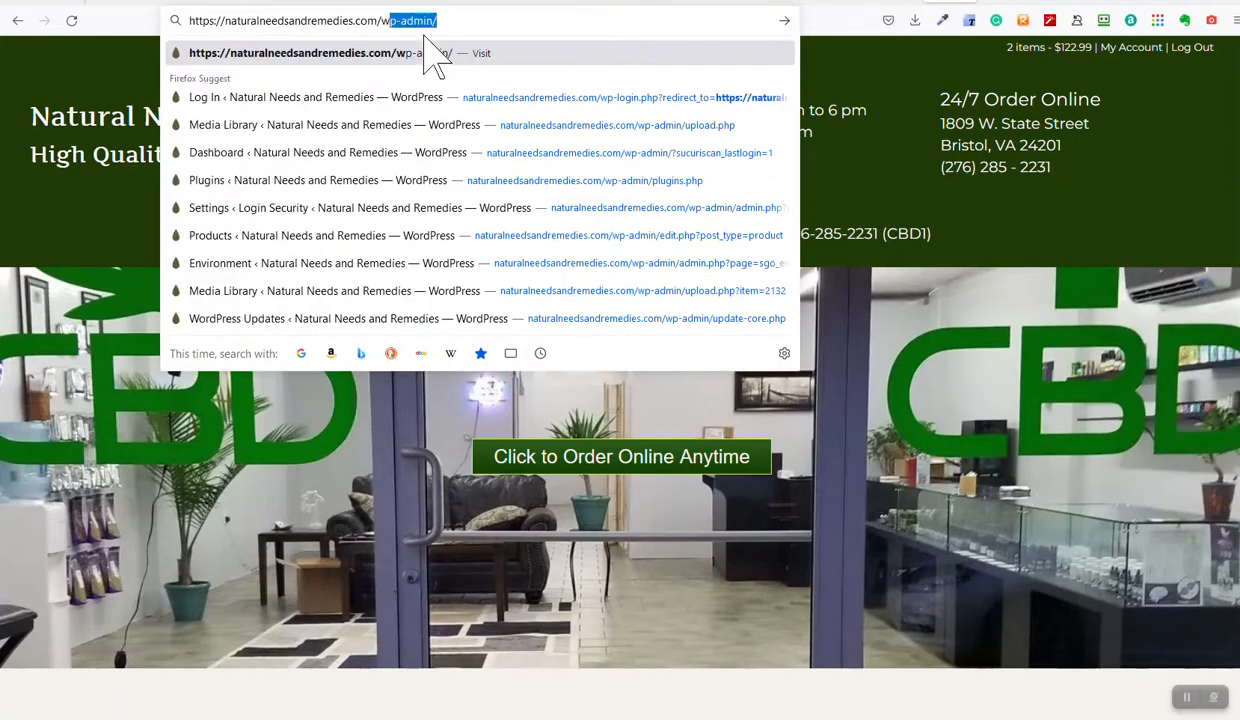
pyautogui.press('Return')
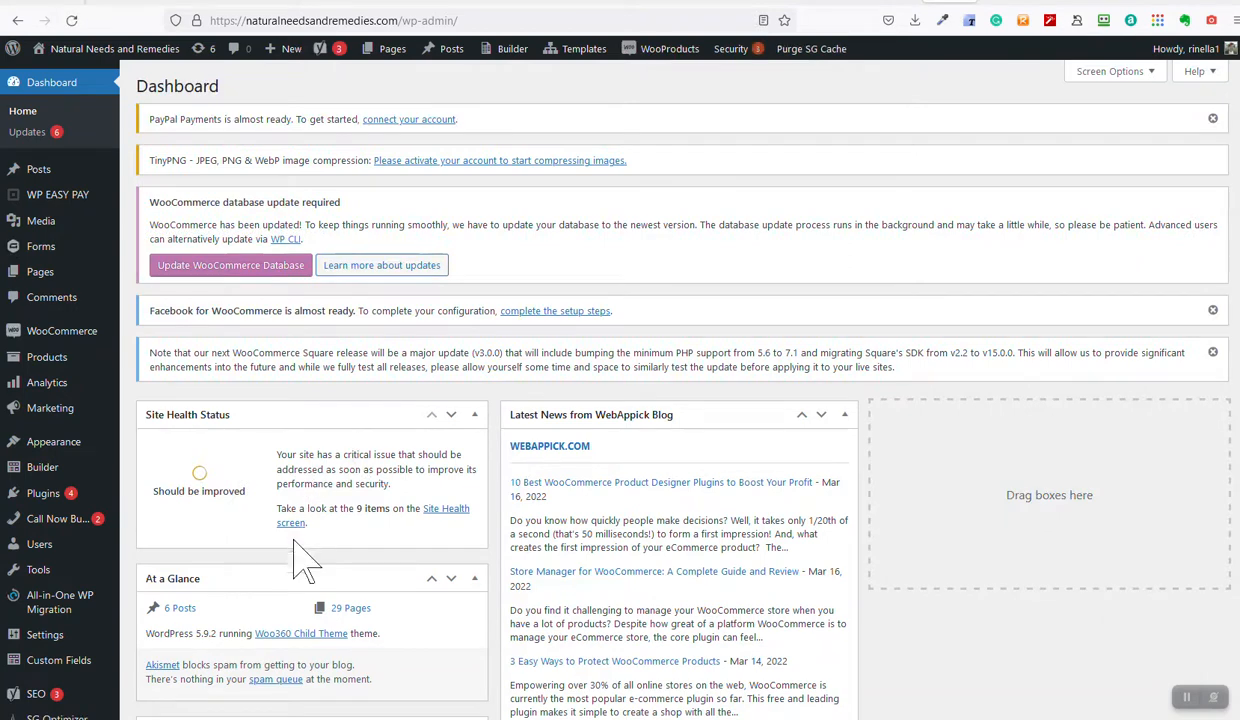
# Step: Open the list of all products in the store
pyautogui.moveTo(80, 524)
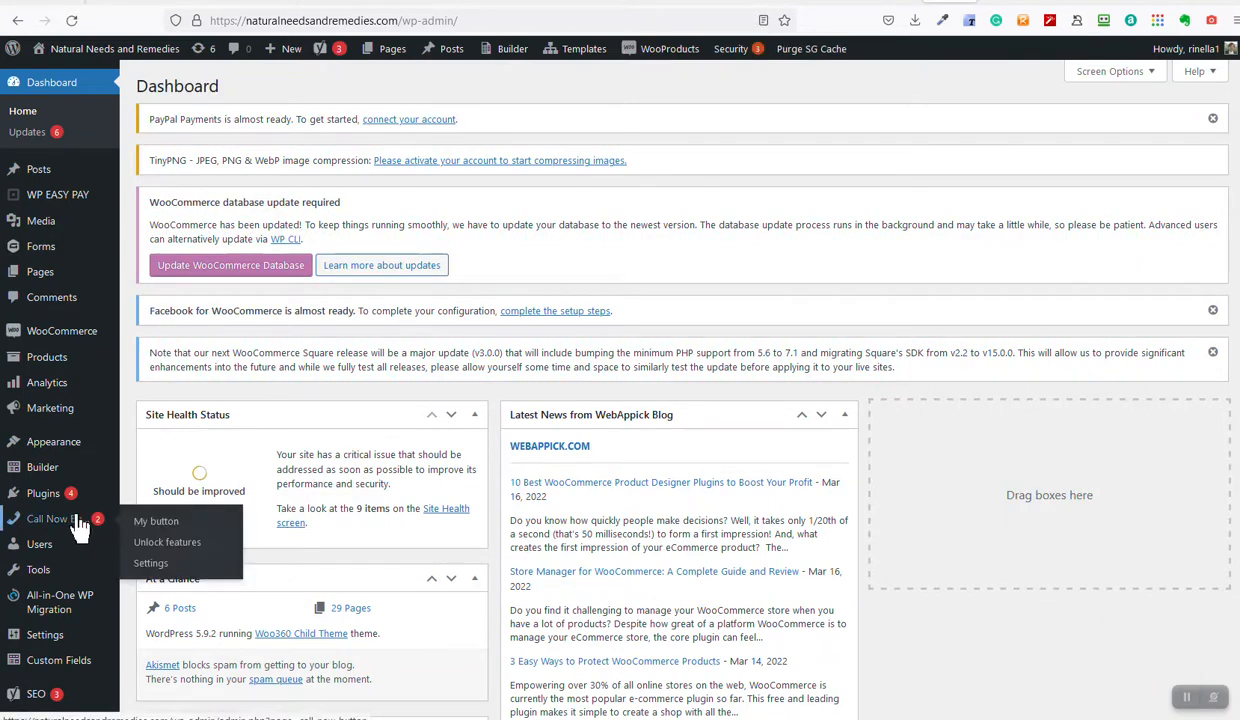
pyautogui.moveTo(44, 501)
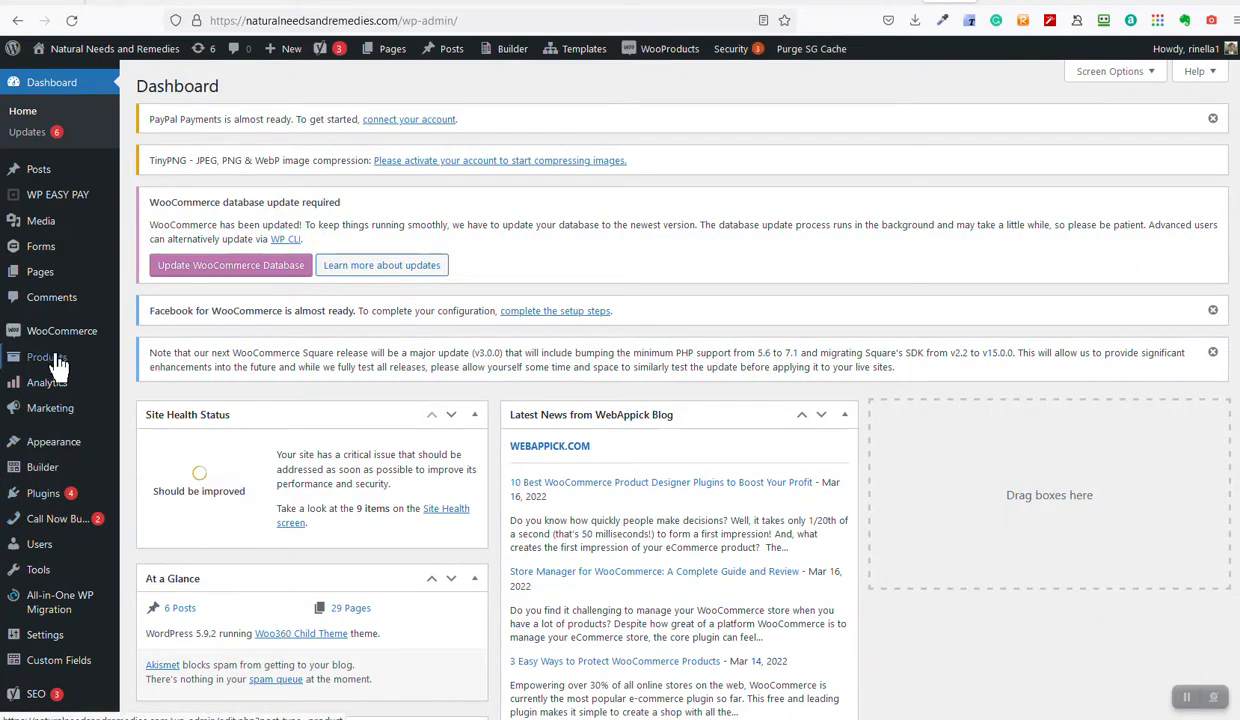
pyautogui.moveTo(56, 358)
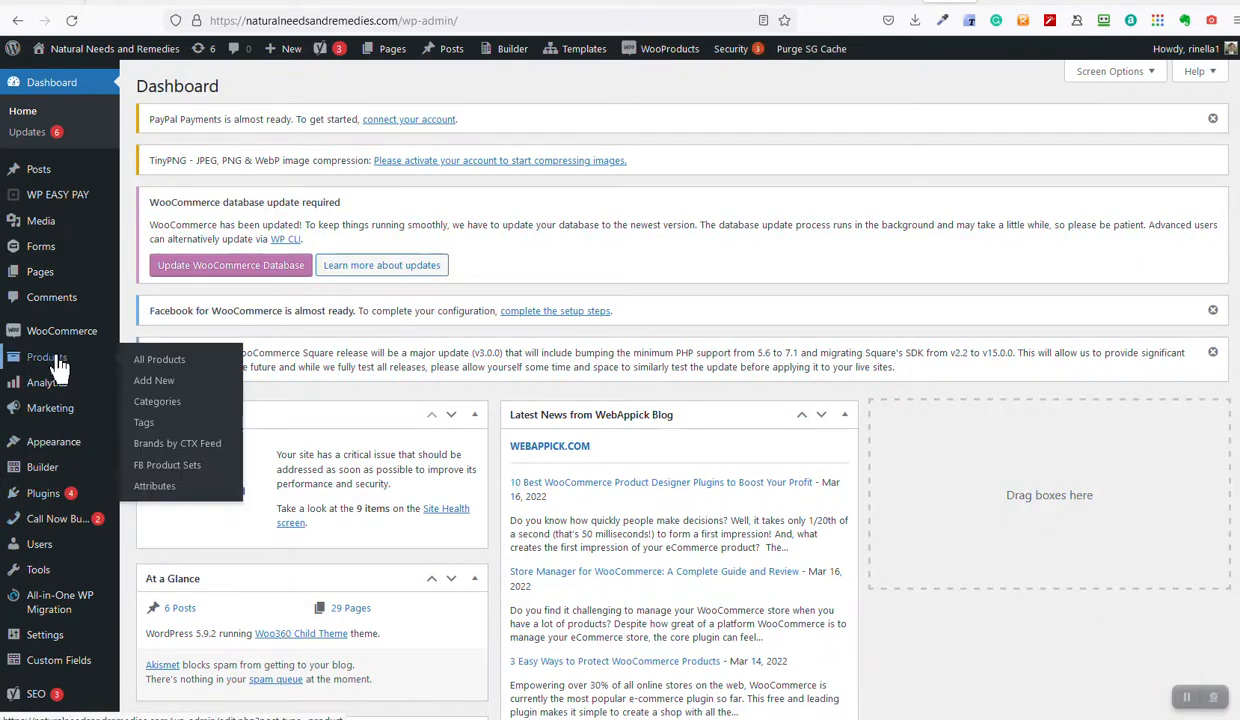
pyautogui.click(140, 368)
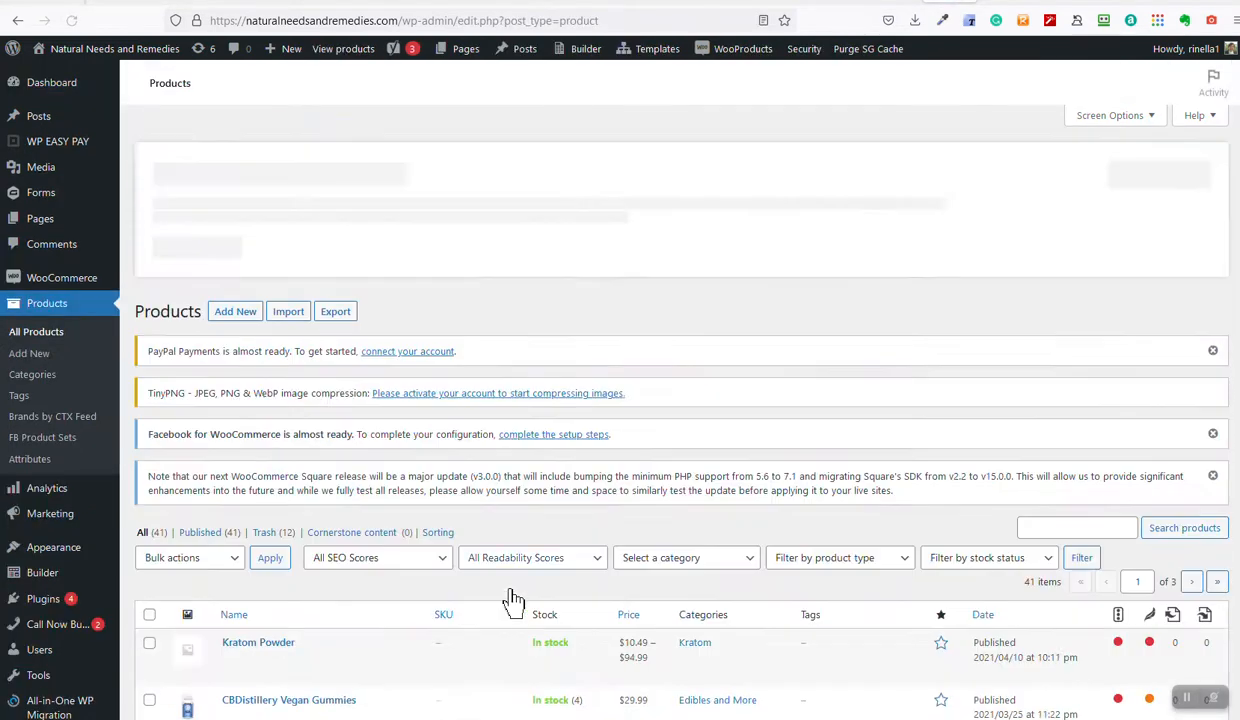
# Step: Look through the product list, including the names, stock, prices and categories
pyautogui.scroll(-2, 440, 610)
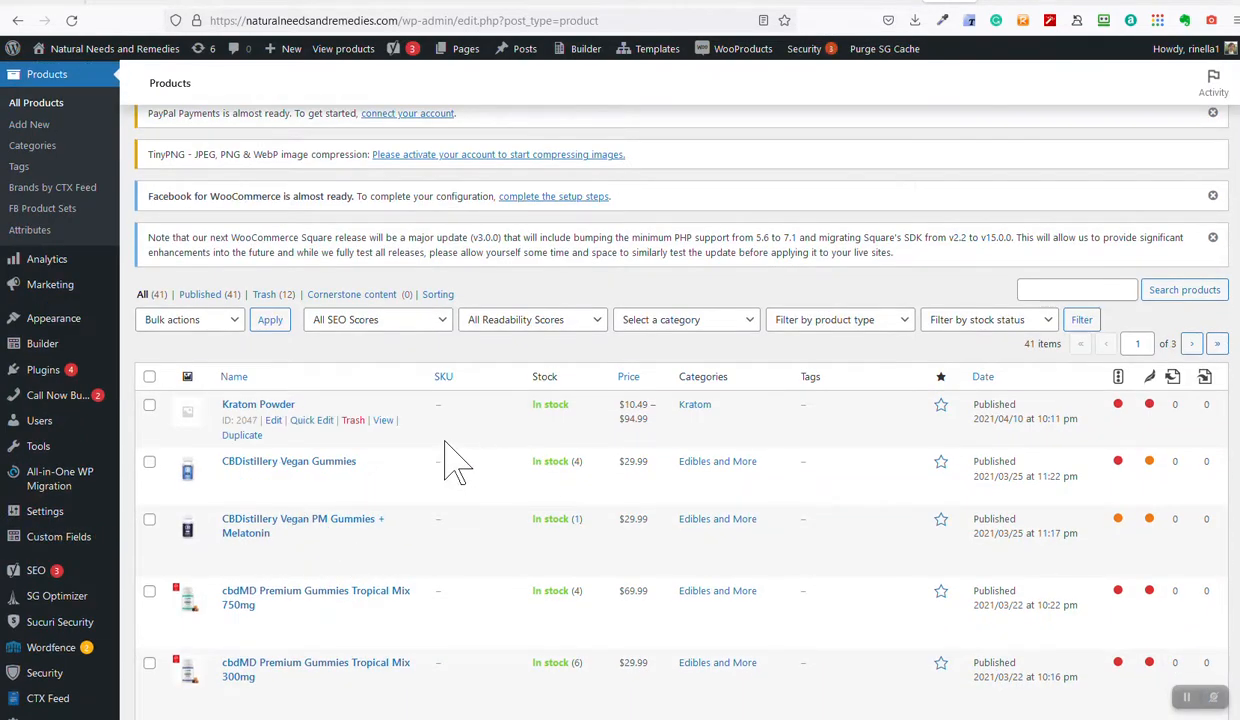
pyautogui.scroll(-1, 400, 465)
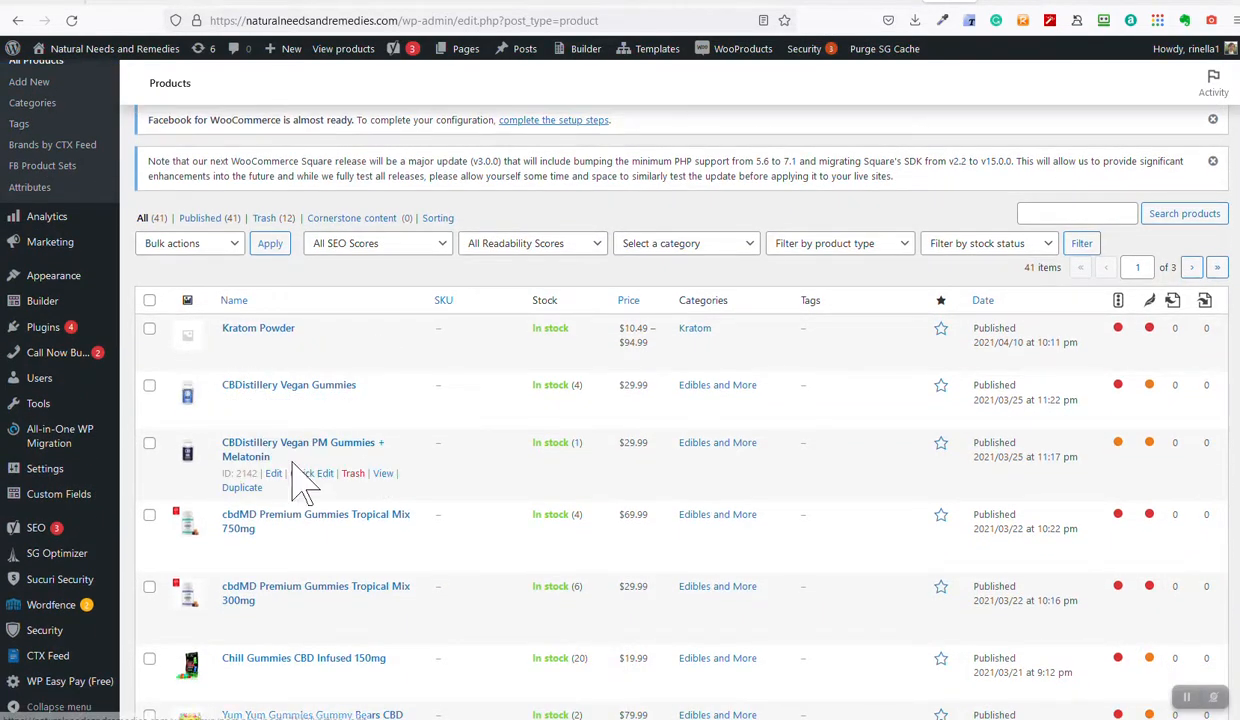
pyautogui.scroll(-2, 304, 530)
pyautogui.scroll(2, 420, 470)
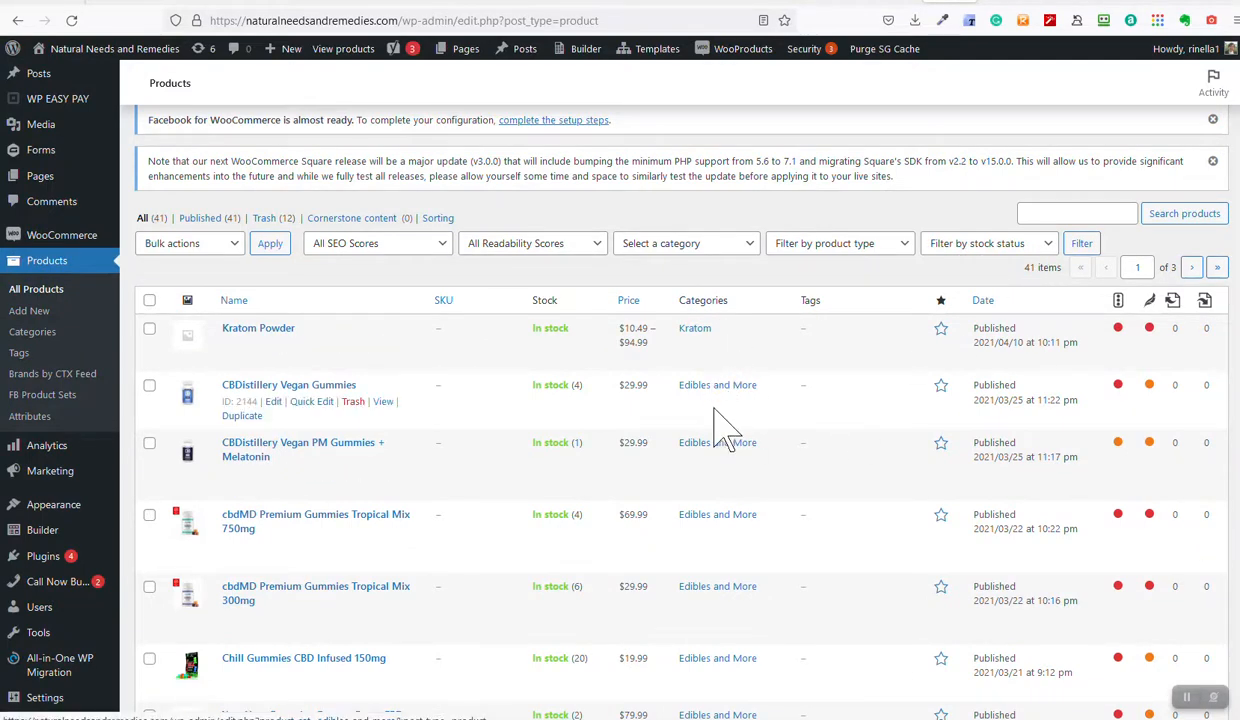
pyautogui.scroll(-1, 712, 368)
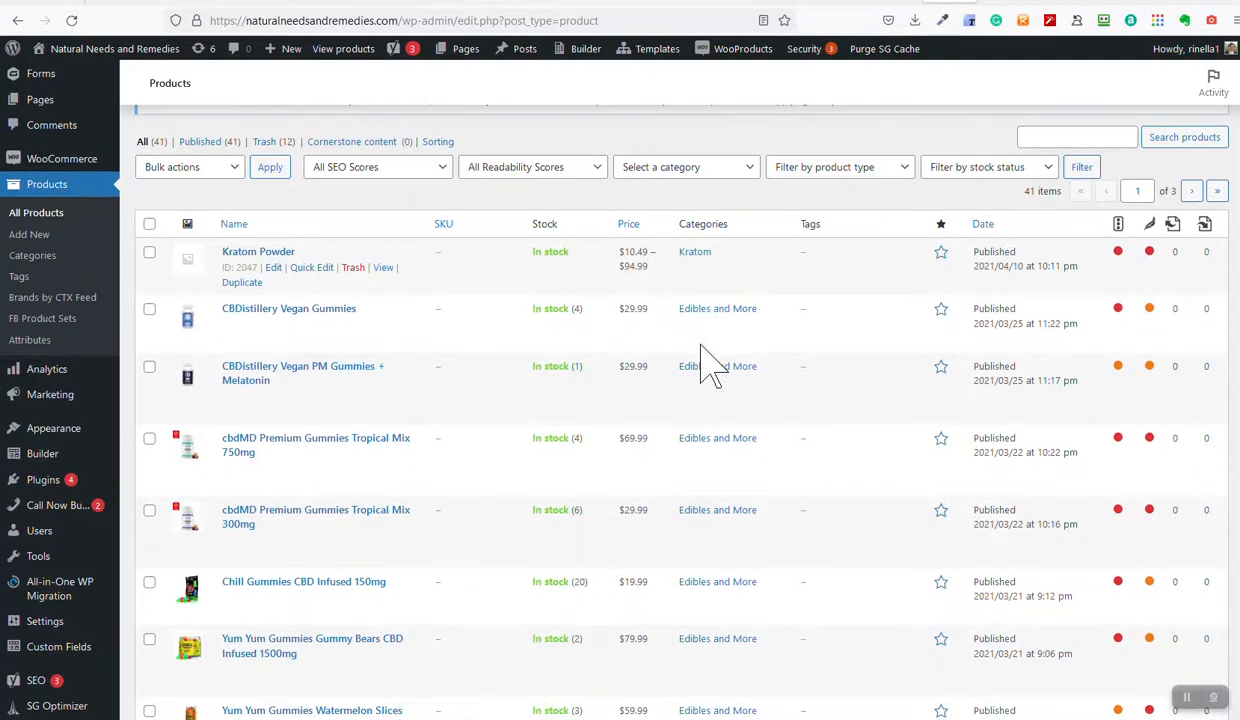
pyautogui.scroll(-2, 722, 460)
pyautogui.scroll(-1, 720, 512)
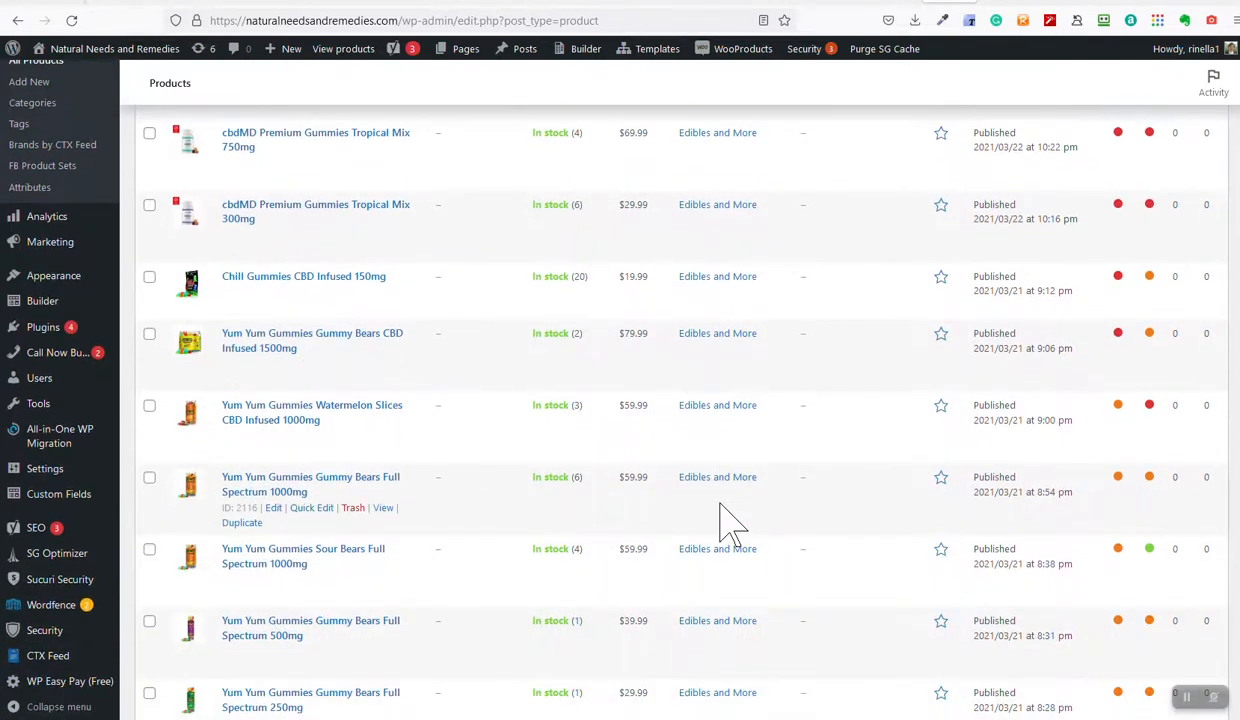
pyautogui.scroll(4, 720, 512)
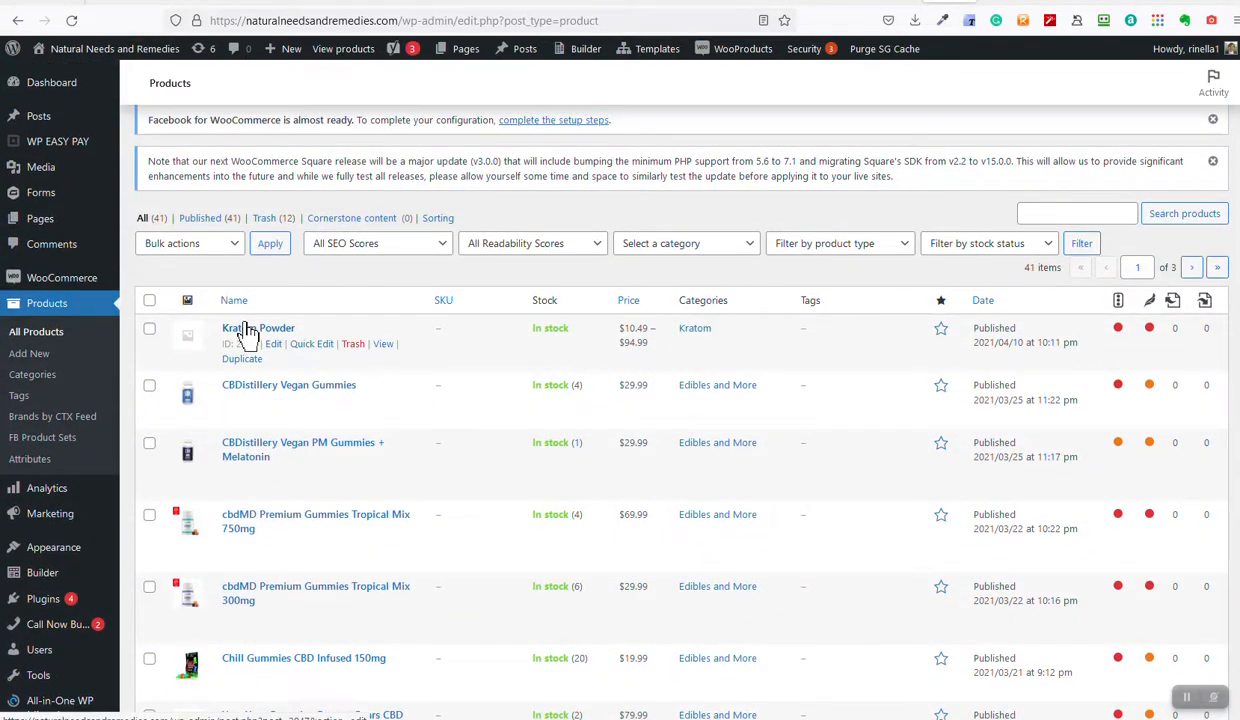
# Step: Open the CBDistillery Vegan Gummies product for editing at its title and description
pyautogui.click(244, 388)
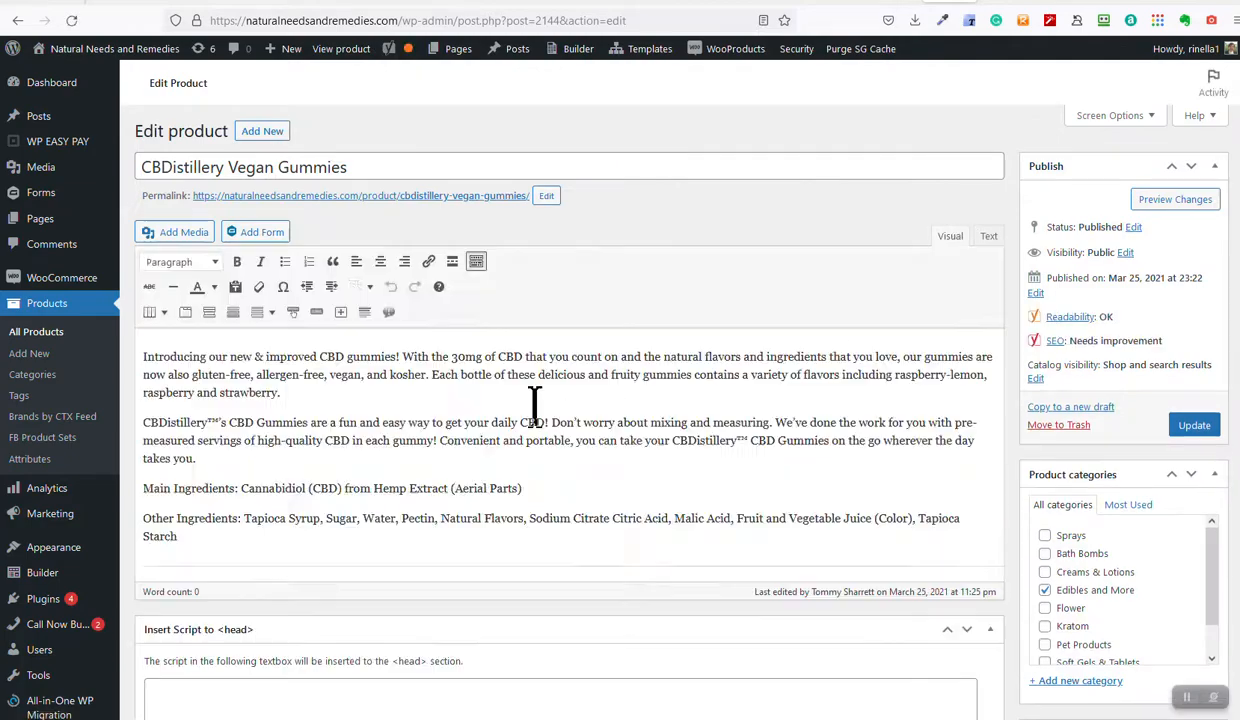
pyautogui.scroll(-2, 486, 525)
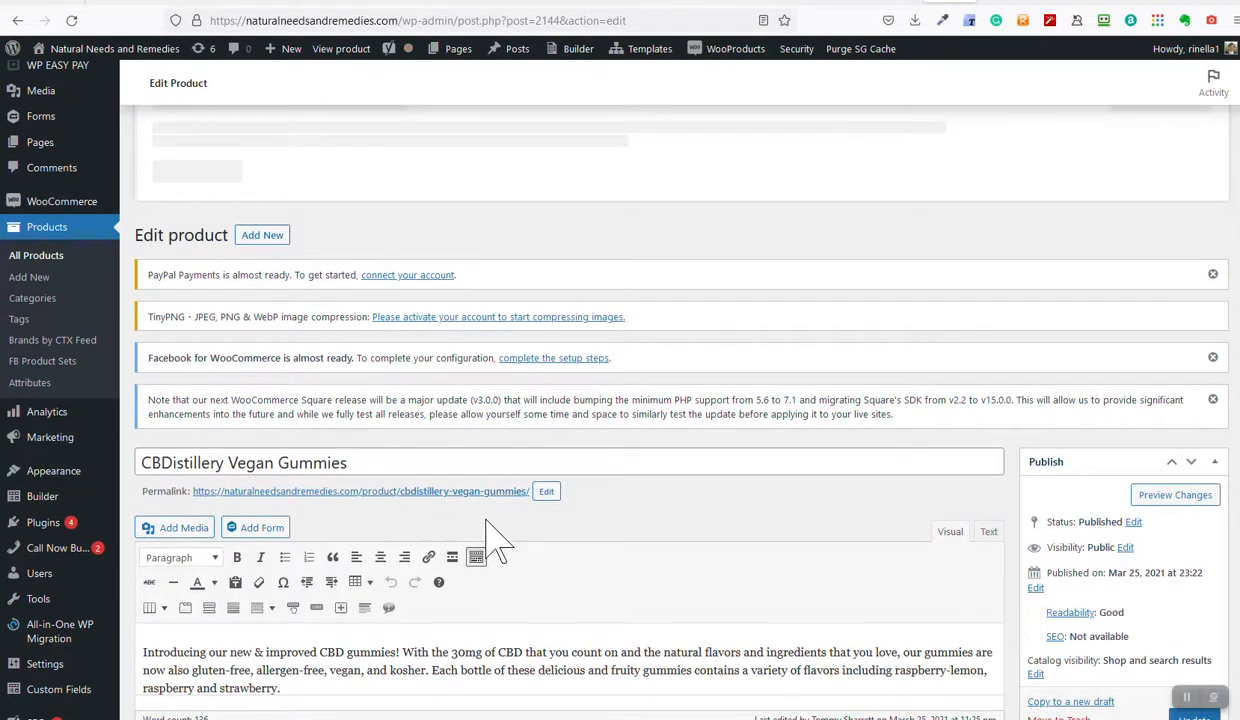
pyautogui.scroll(-3, 486, 525)
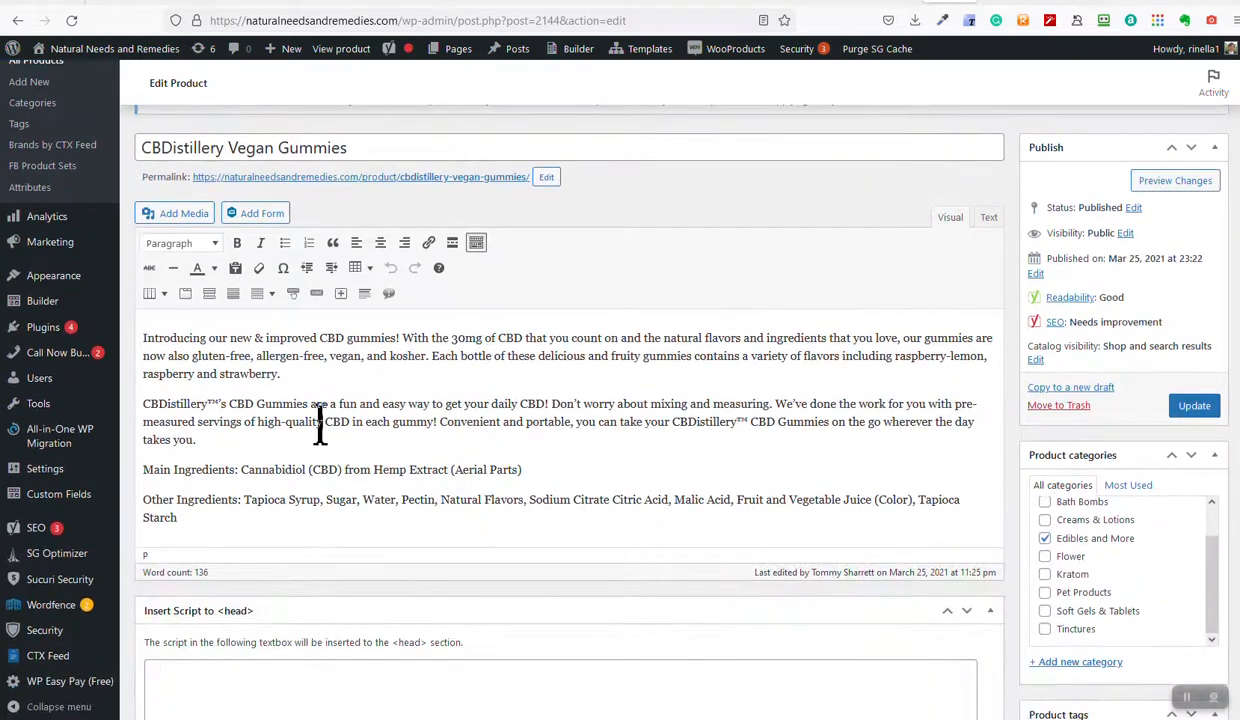
# Step: Highlight the full CBDistillery Vegan Gummies description to review it, and clear the selection
pyautogui.moveTo(320, 425); pyautogui.dragTo(490, 500)
pyautogui.click(449, 483)
pyautogui.moveTo(251, 517); pyautogui.dragTo(143, 318)
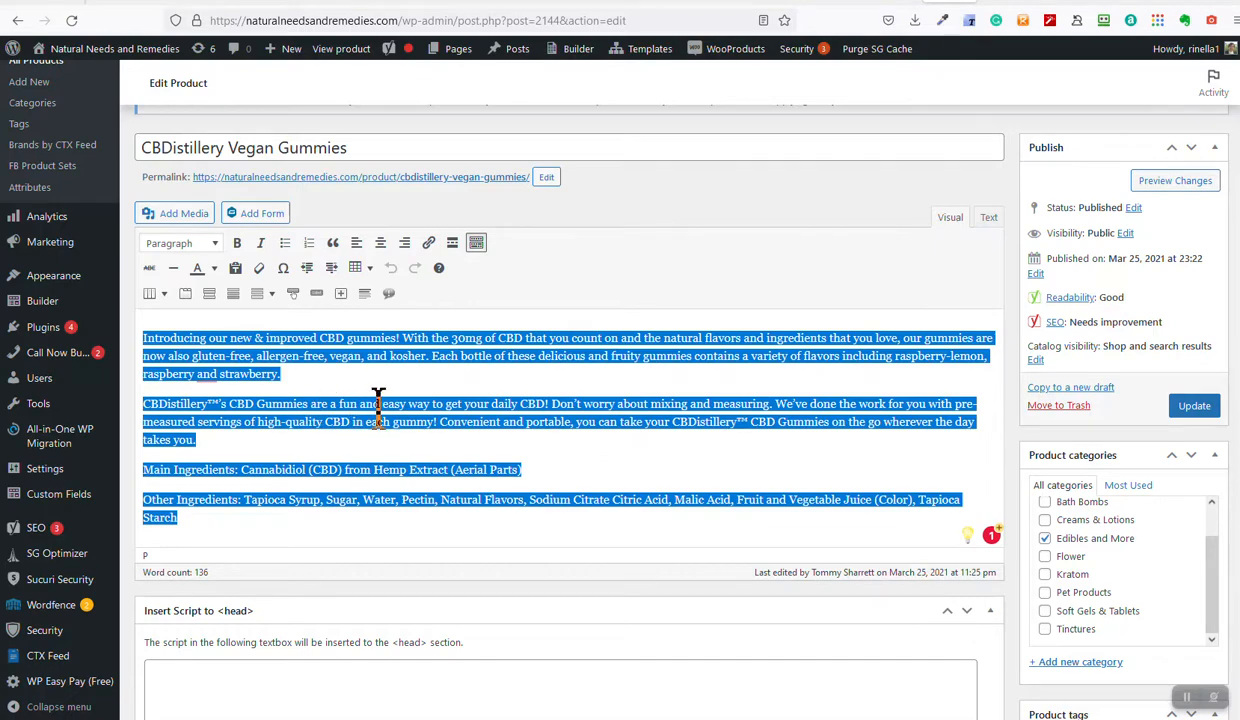
pyautogui.click(331, 378)
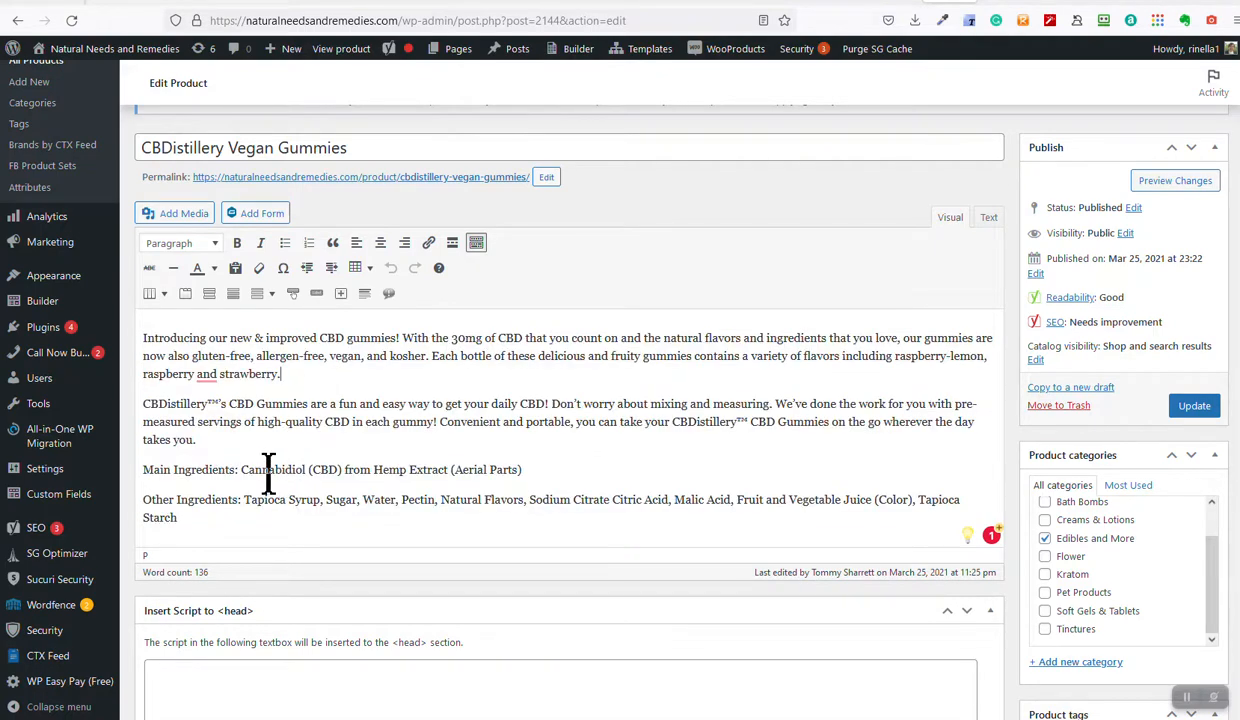
pyautogui.scroll(-1, 418, 518)
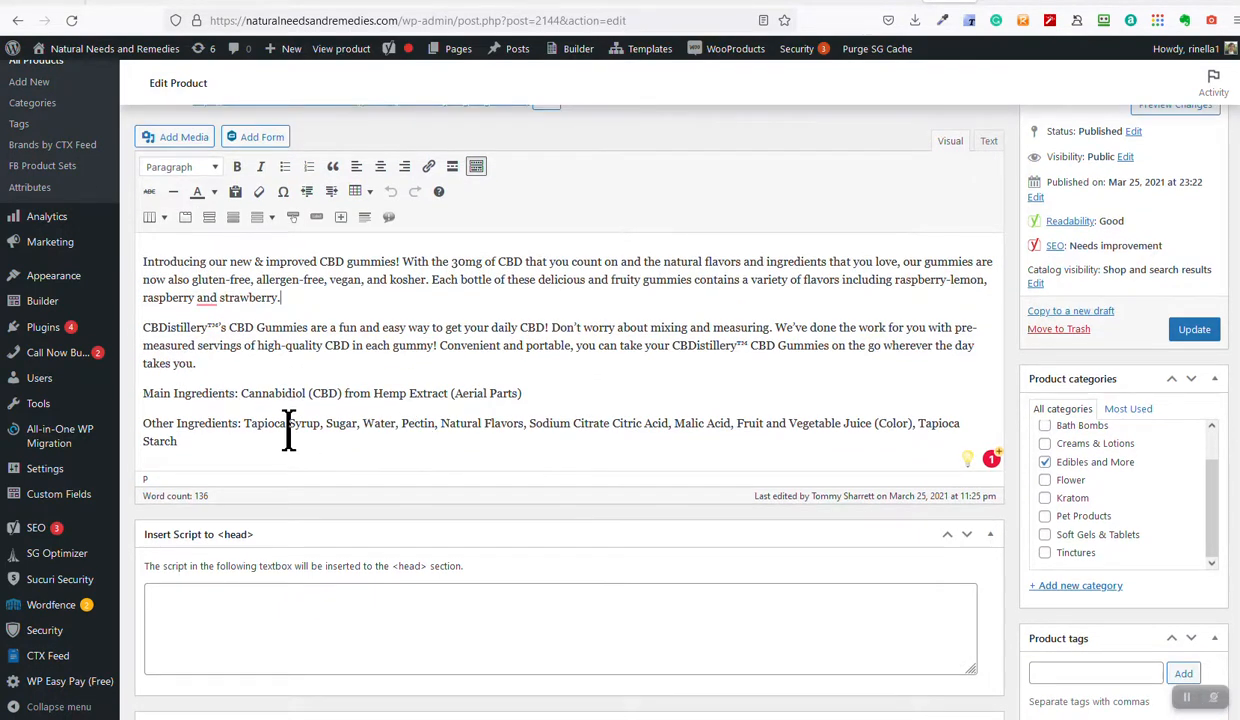
pyautogui.scroll(3, 288, 430)
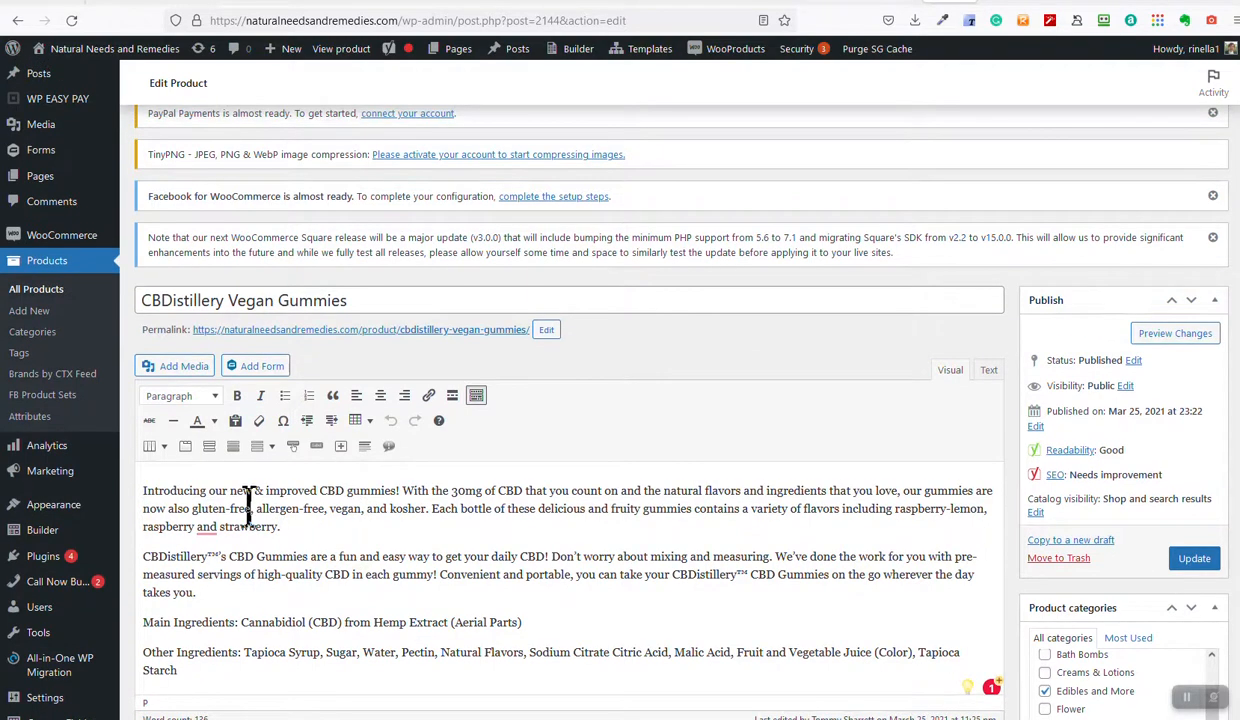
# Step: Highlight the end of the description's first paragraph and the product title, and review that part of the page
pyautogui.moveTo(280, 526); pyautogui.dragTo(187, 526)
pyautogui.moveTo(380, 293); pyautogui.dragTo(138, 300)
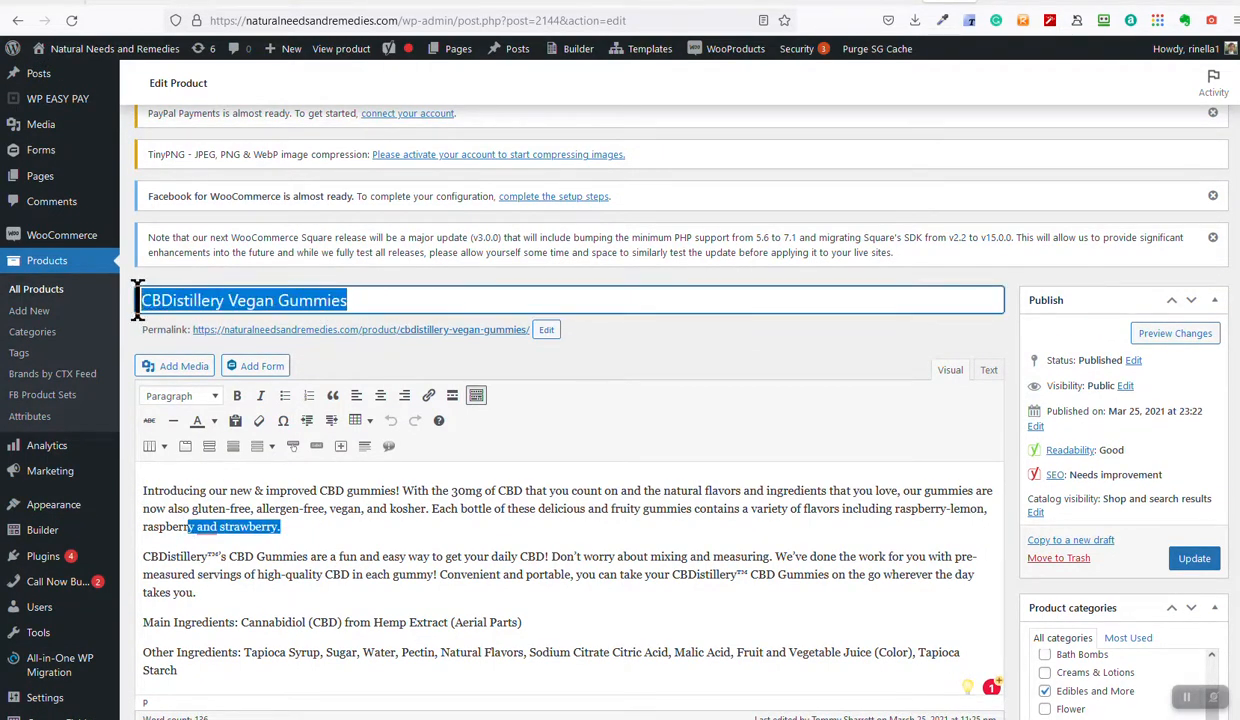
pyautogui.scroll(-3, 581, 587)
pyautogui.scroll(3, 487, 509)
pyautogui.scroll(2, 470, 518)
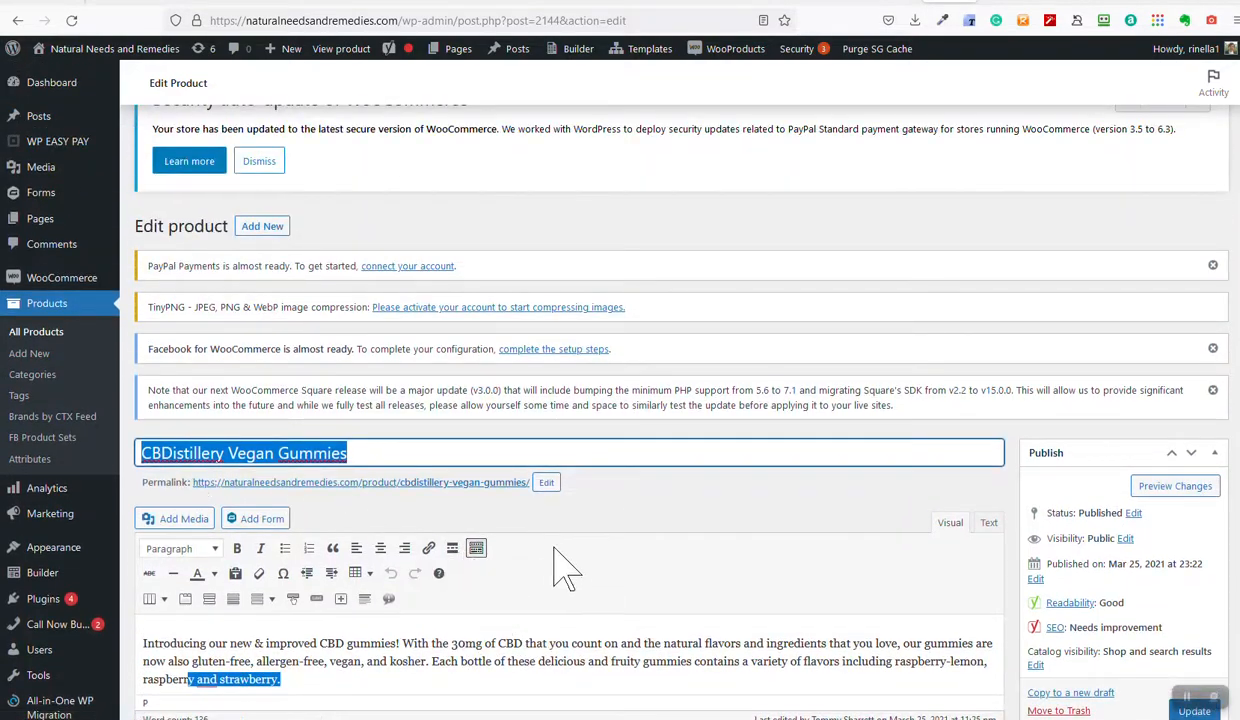
pyautogui.click(648, 588)
pyautogui.scroll(-5, 645, 588)
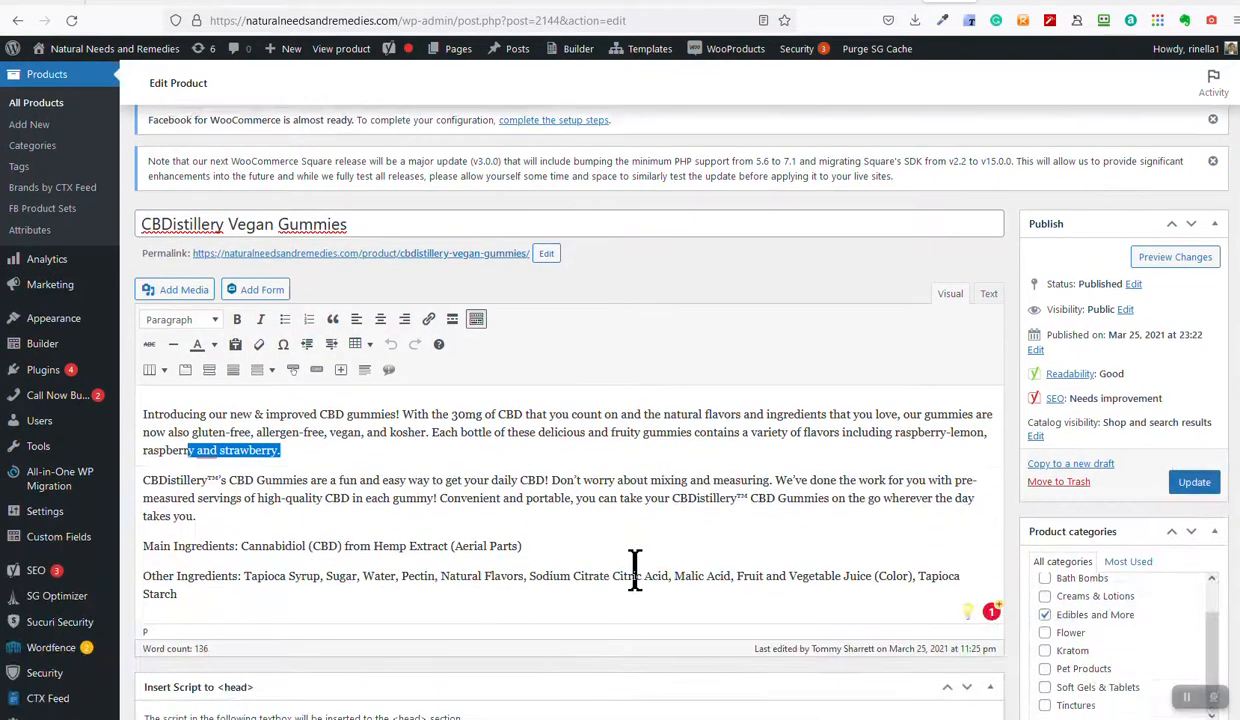
# Step: Review the product title and highlight the whole opening paragraph of the description
pyautogui.scroll(2, 651, 588)
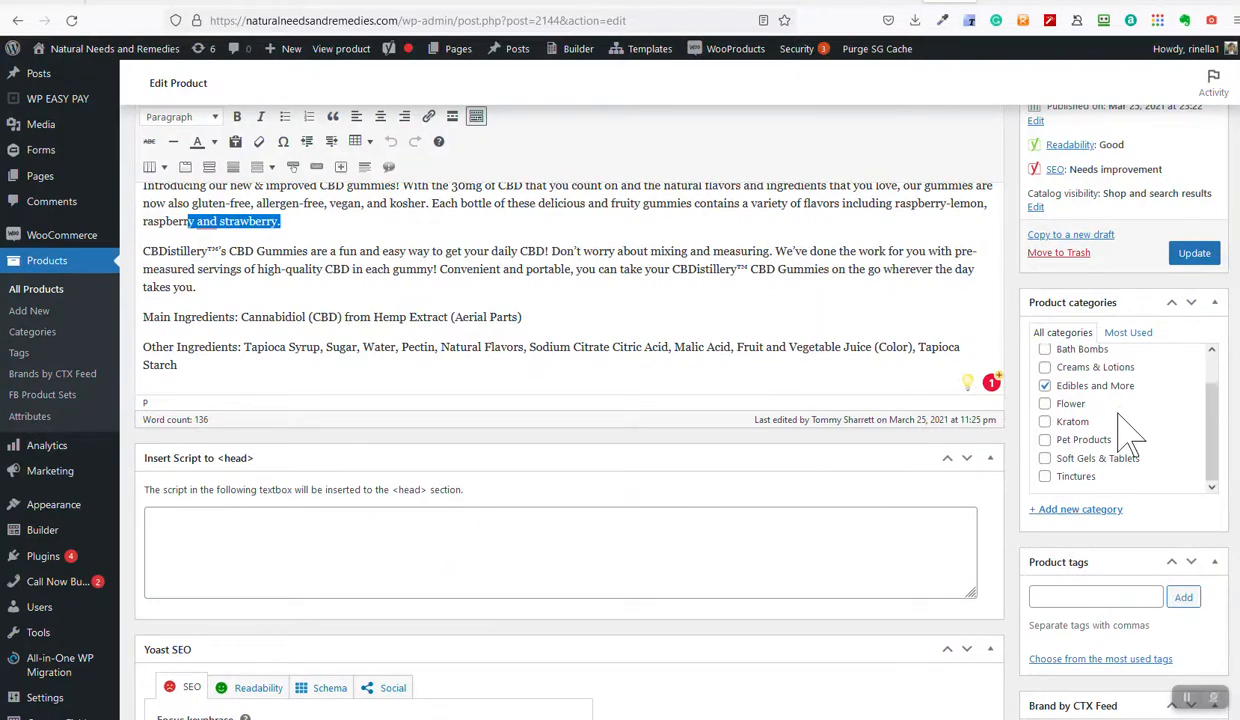
pyautogui.scroll(1, 1050, 420)
pyautogui.scroll(2, 481, 333)
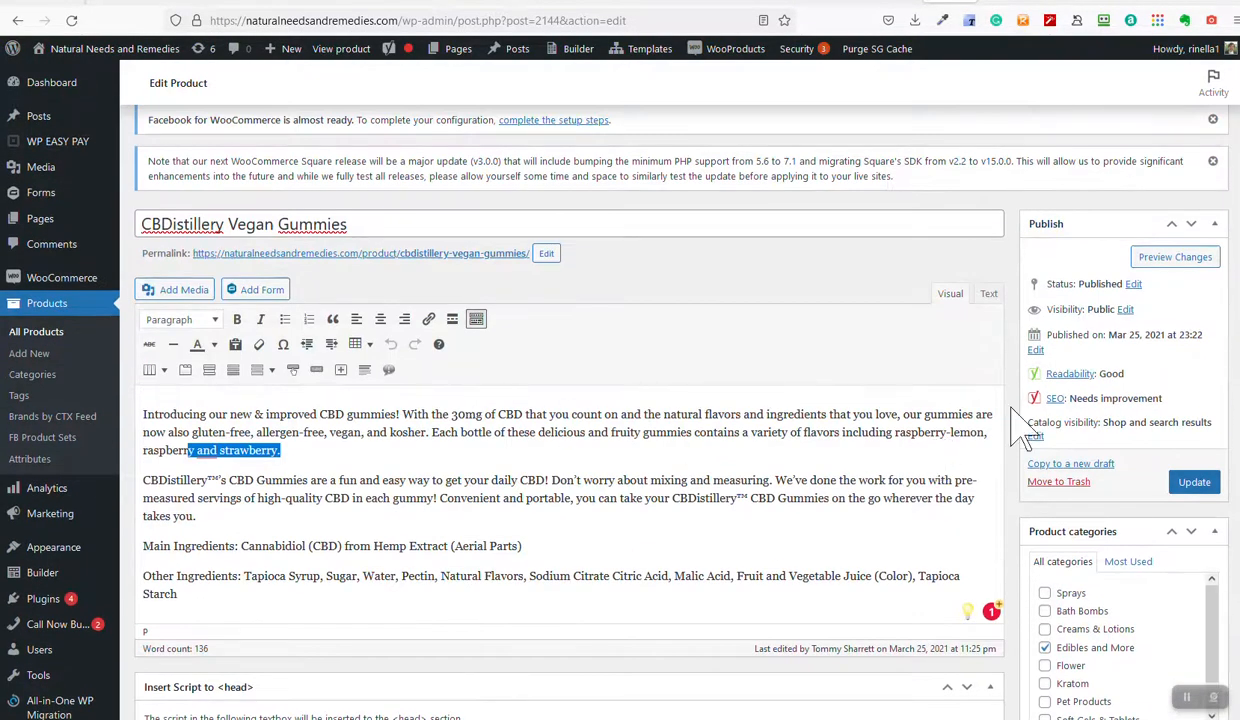
pyautogui.scroll(-1, 822, 455)
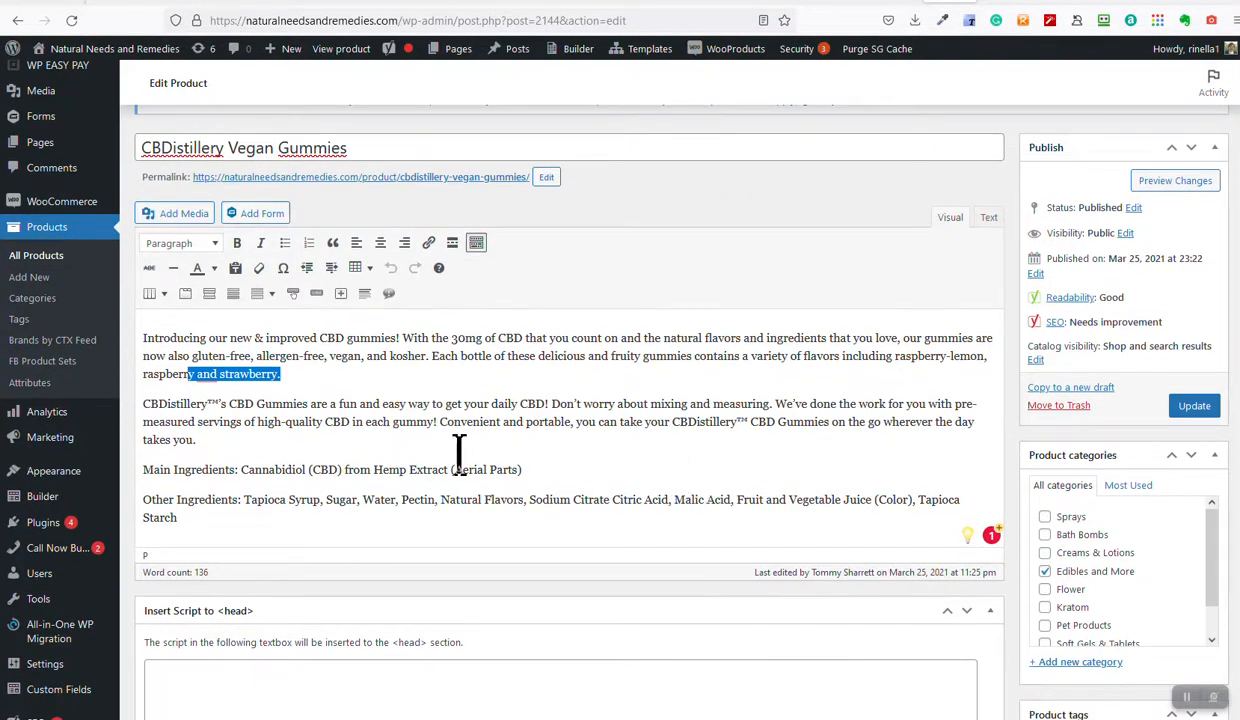
pyautogui.click(340, 147)
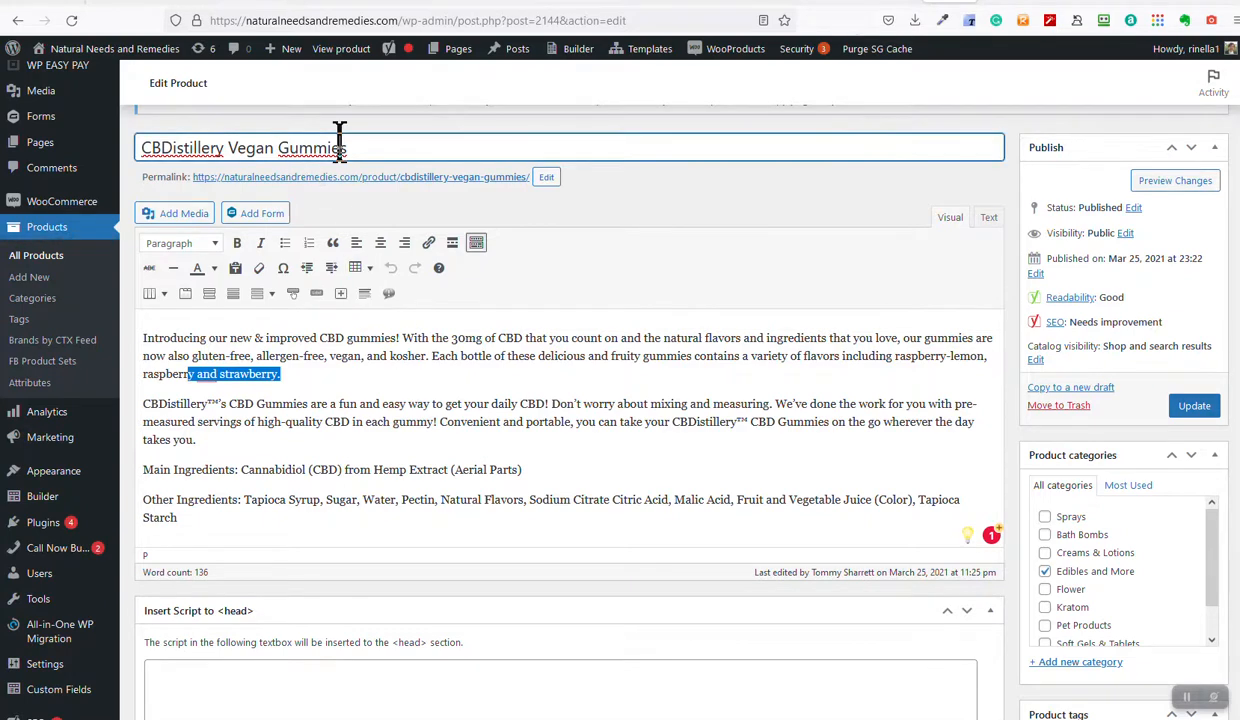
pyautogui.tripleClick(378, 365)
# Step: Examine the product categories available and the one assigned to the CBDistillery Vegan Gummies
pyautogui.scroll(-3, 387, 396)
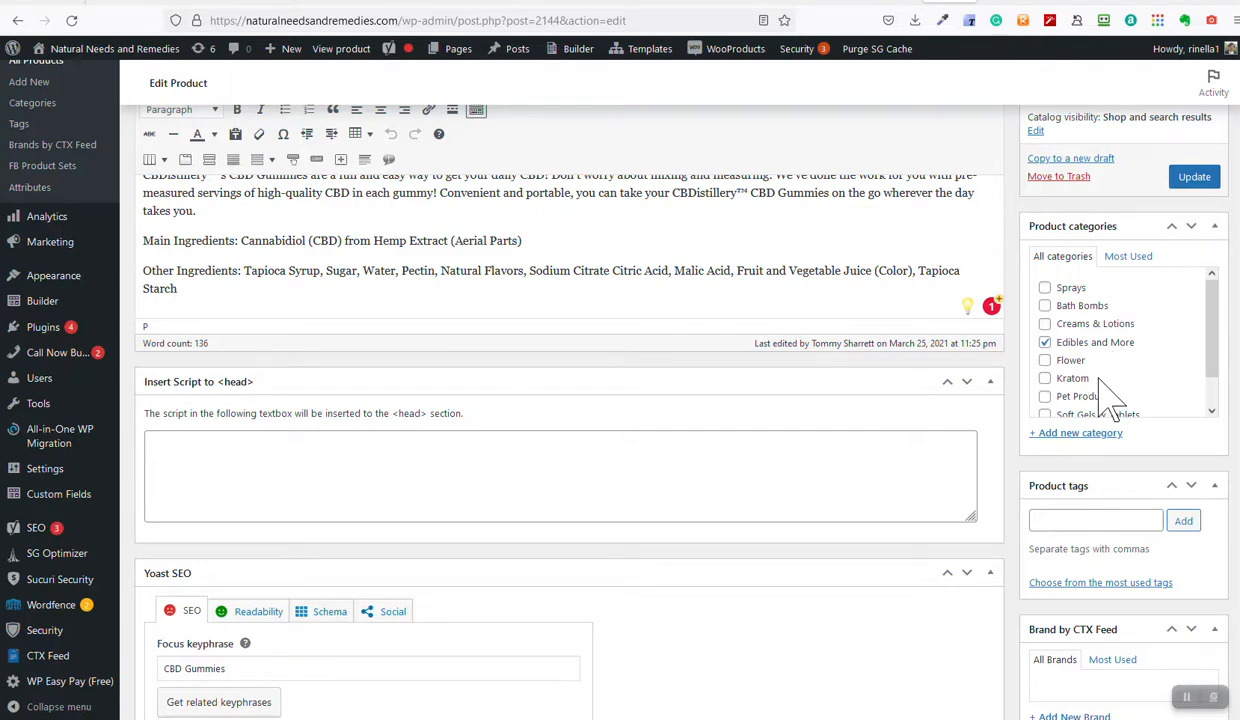
pyautogui.scroll(-3, 1110, 400)
pyautogui.scroll(3, 1110, 395)
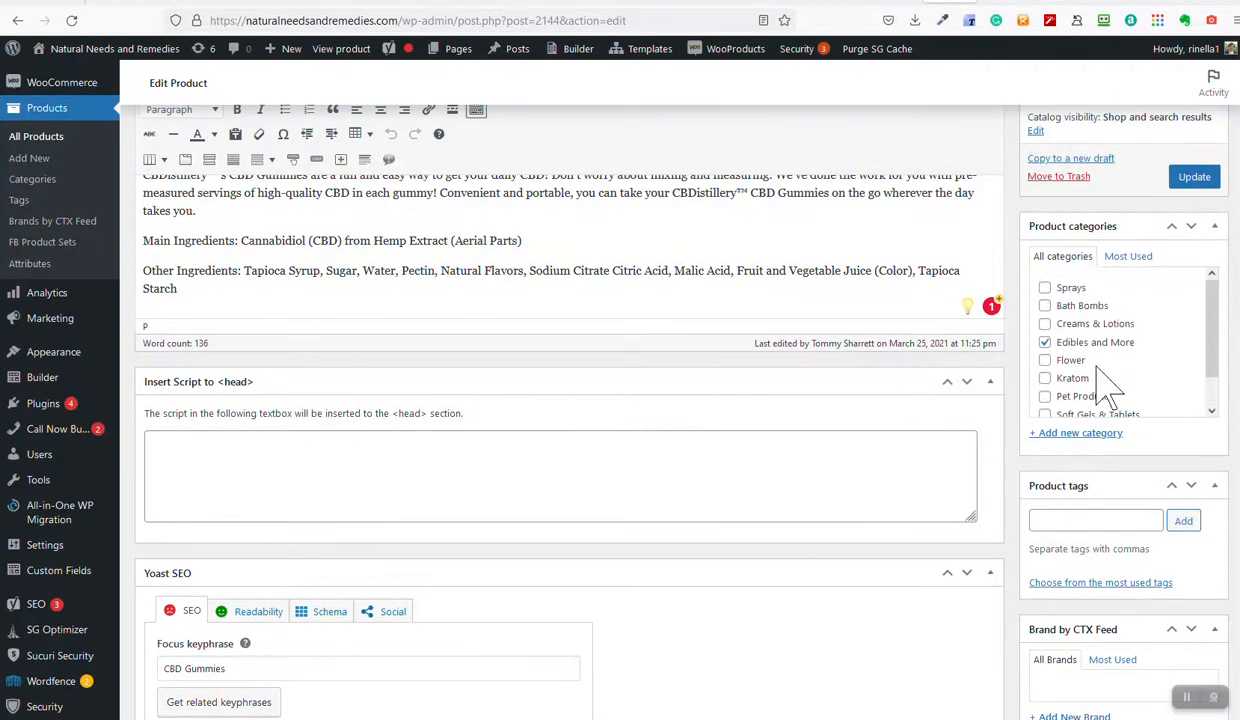
pyautogui.scroll(2, 1120, 380)
pyautogui.scroll(-1, 1050, 476)
pyautogui.scroll(1, 1108, 505)
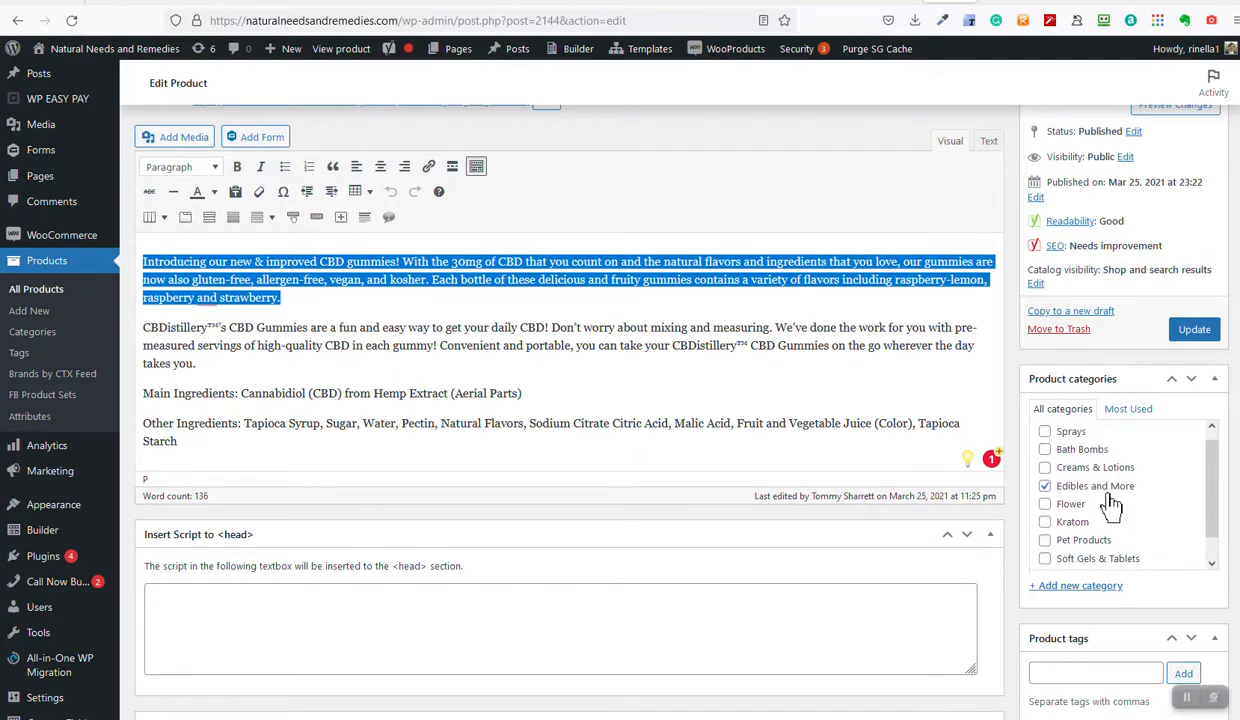
pyautogui.scroll(-1, 1108, 540)
pyautogui.scroll(-3, 1100, 530)
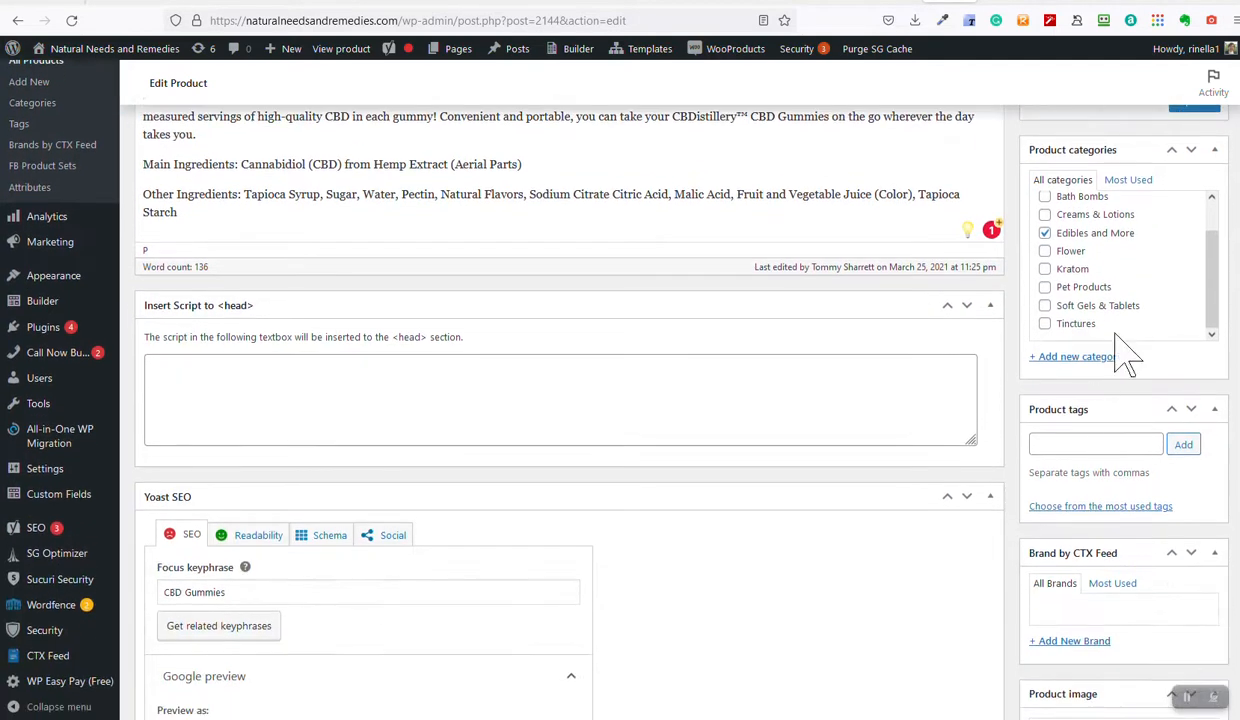
# Step: Examine the product image settings further down the page and return to the product title
pyautogui.scroll(-4, 1030, 335)
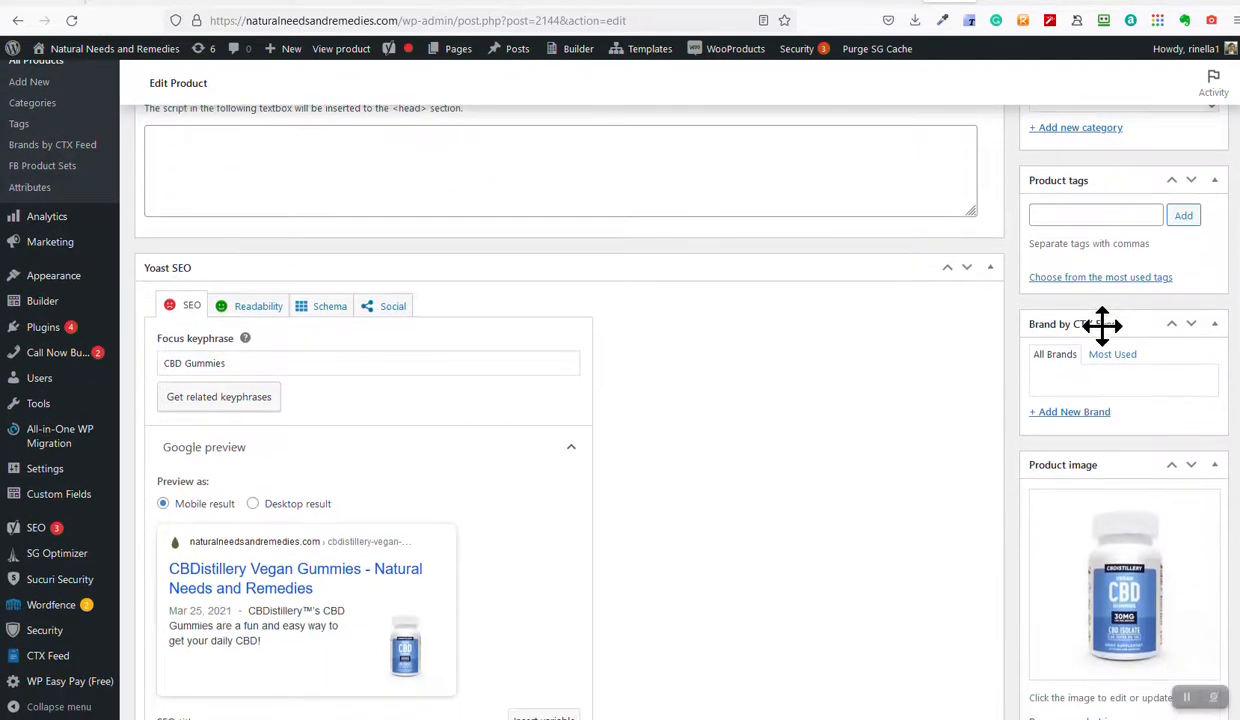
pyautogui.scroll(-1, 1124, 510)
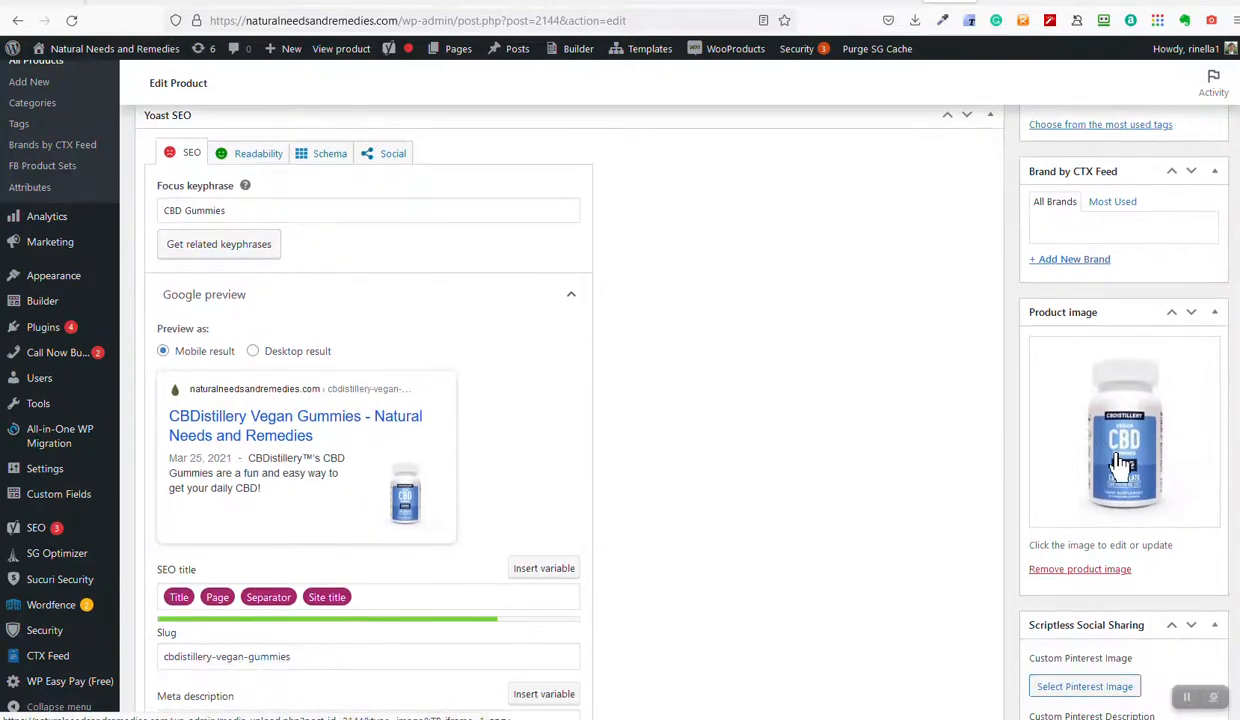
pyautogui.scroll(-2, 1120, 465)
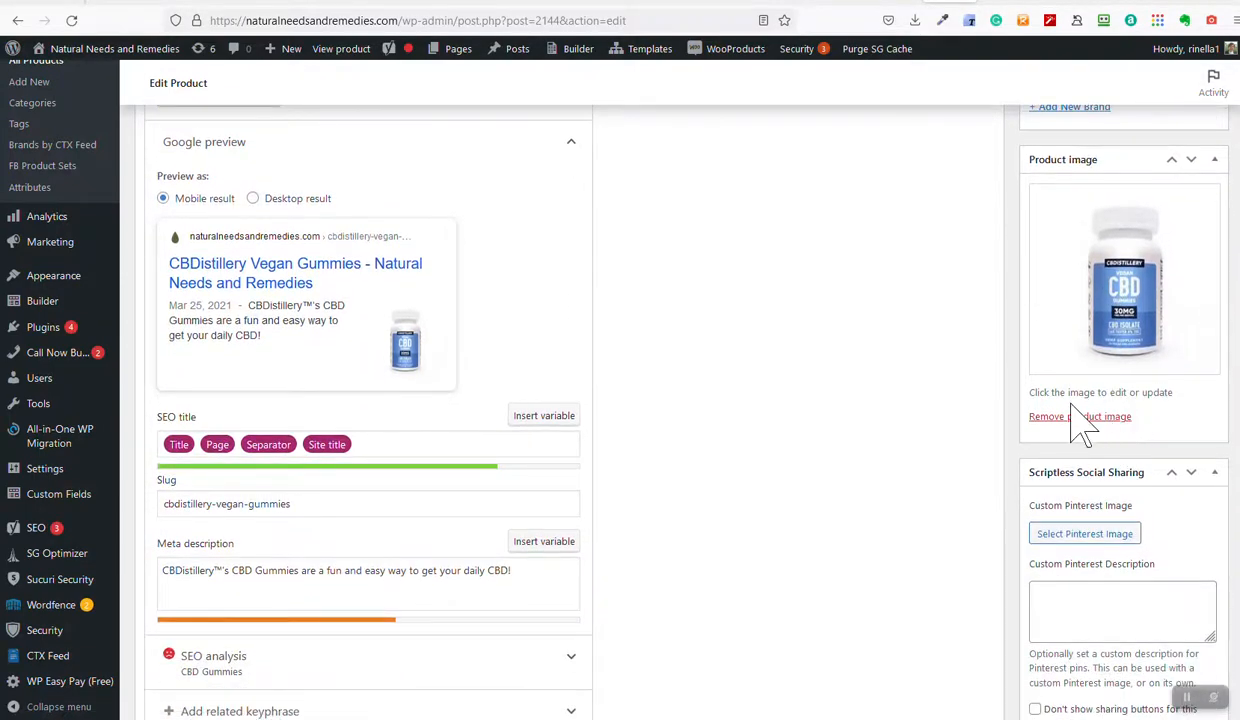
pyautogui.scroll(15, 742, 443)
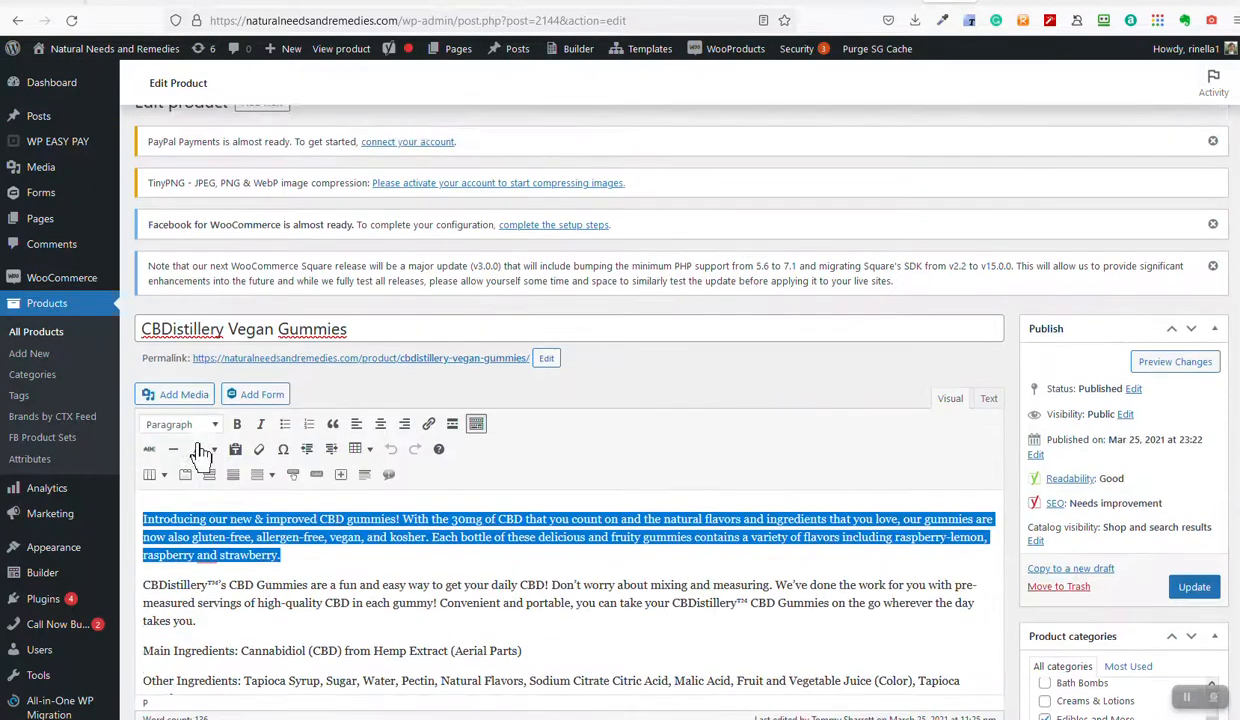
# Step: Open the media library, view the details of the cbdMD Tropical Mix 750 mg gummies image and highlight its uploader line
pyautogui.scroll(2, 203, 452)
pyautogui.moveTo(42, 180)
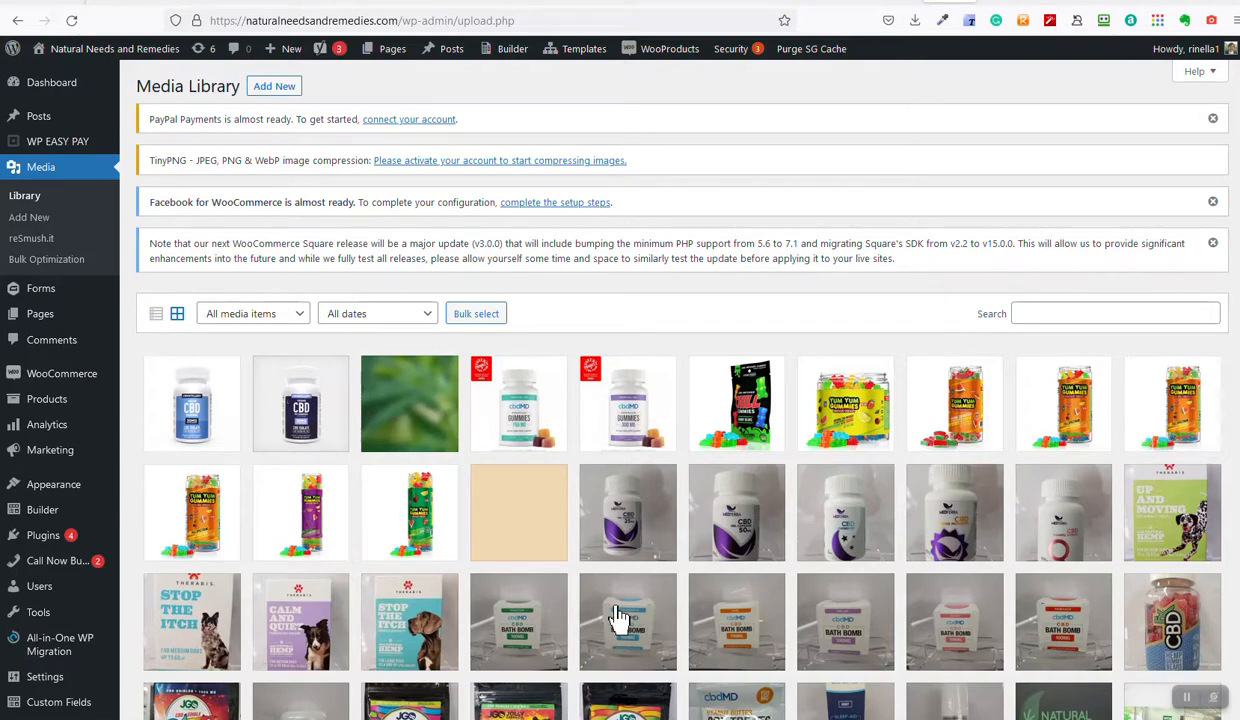
pyautogui.click(512, 428)
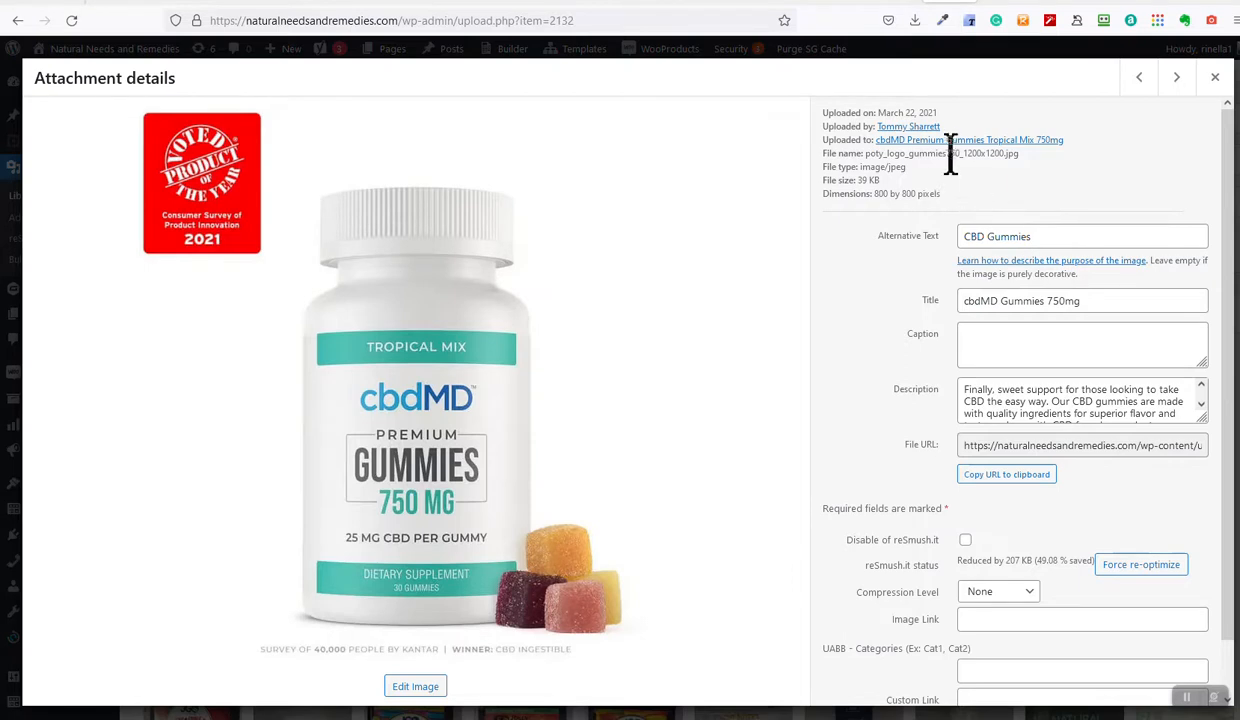
pyautogui.moveTo(823, 127); pyautogui.dragTo(963, 128)
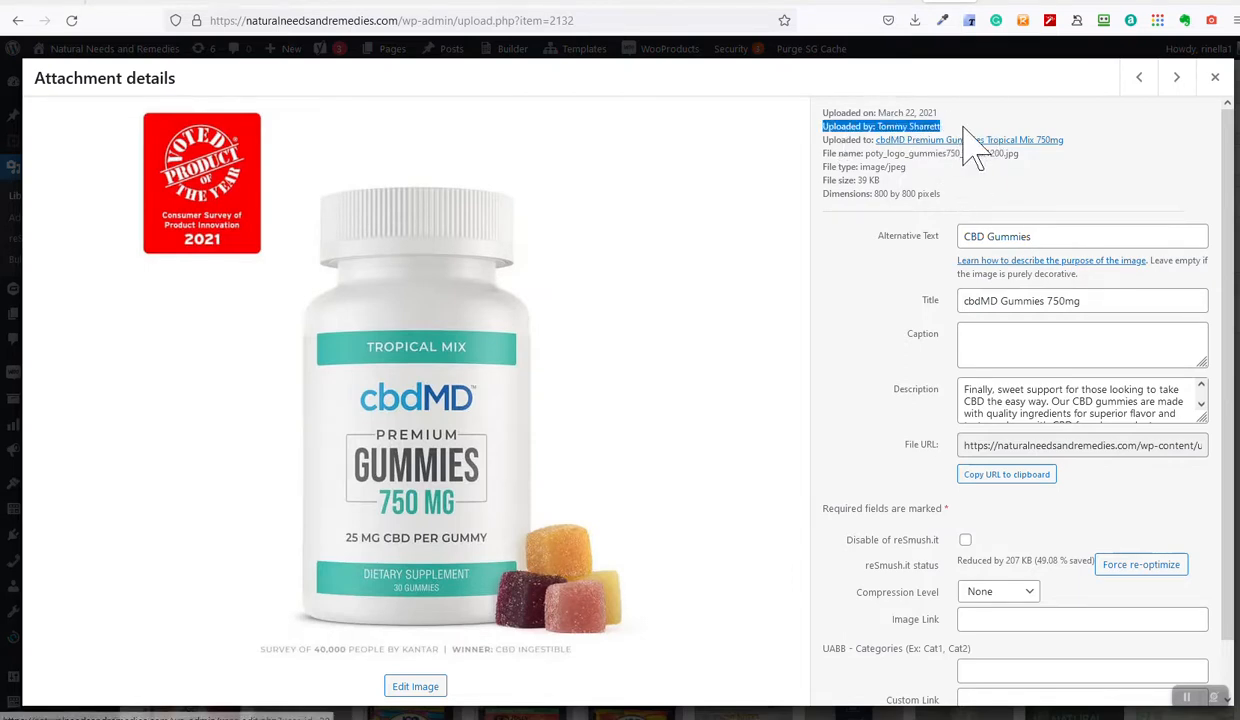
# Step: Highlight the gummies image's alternative text and title in turn to compare the two fields
pyautogui.moveTo(1060, 237); pyautogui.dragTo(883, 235)
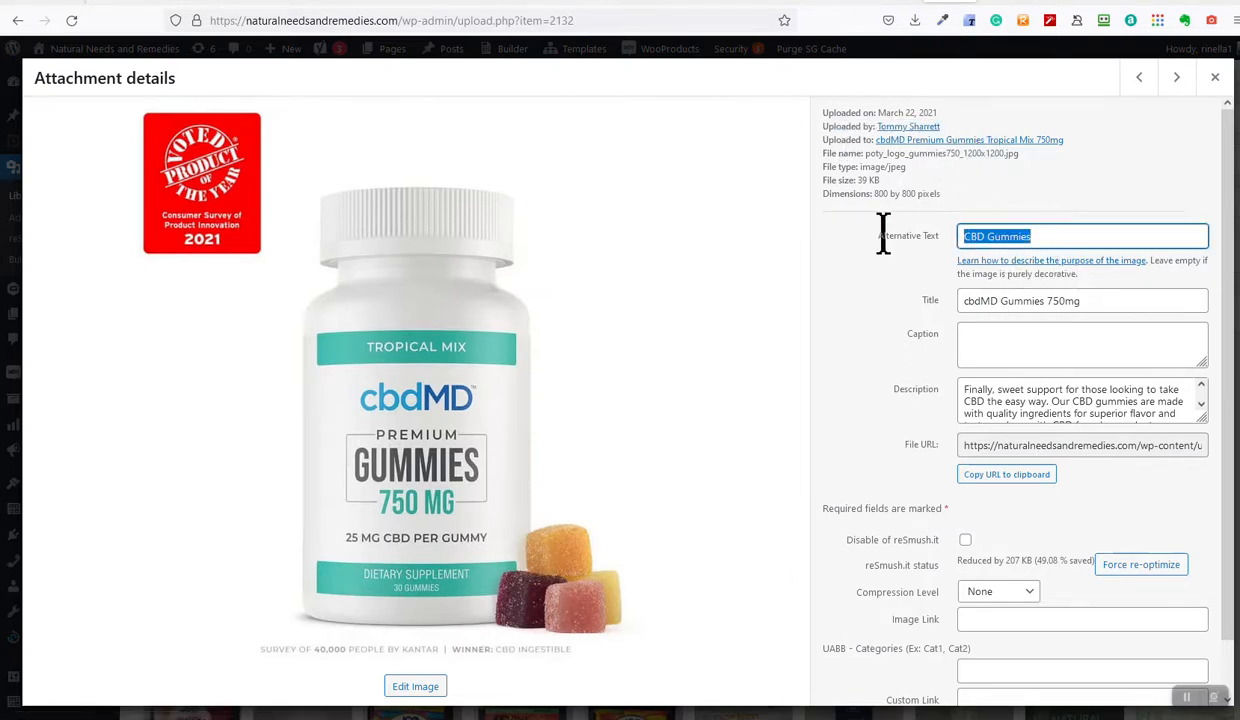
pyautogui.moveTo(1085, 301); pyautogui.dragTo(877, 312)
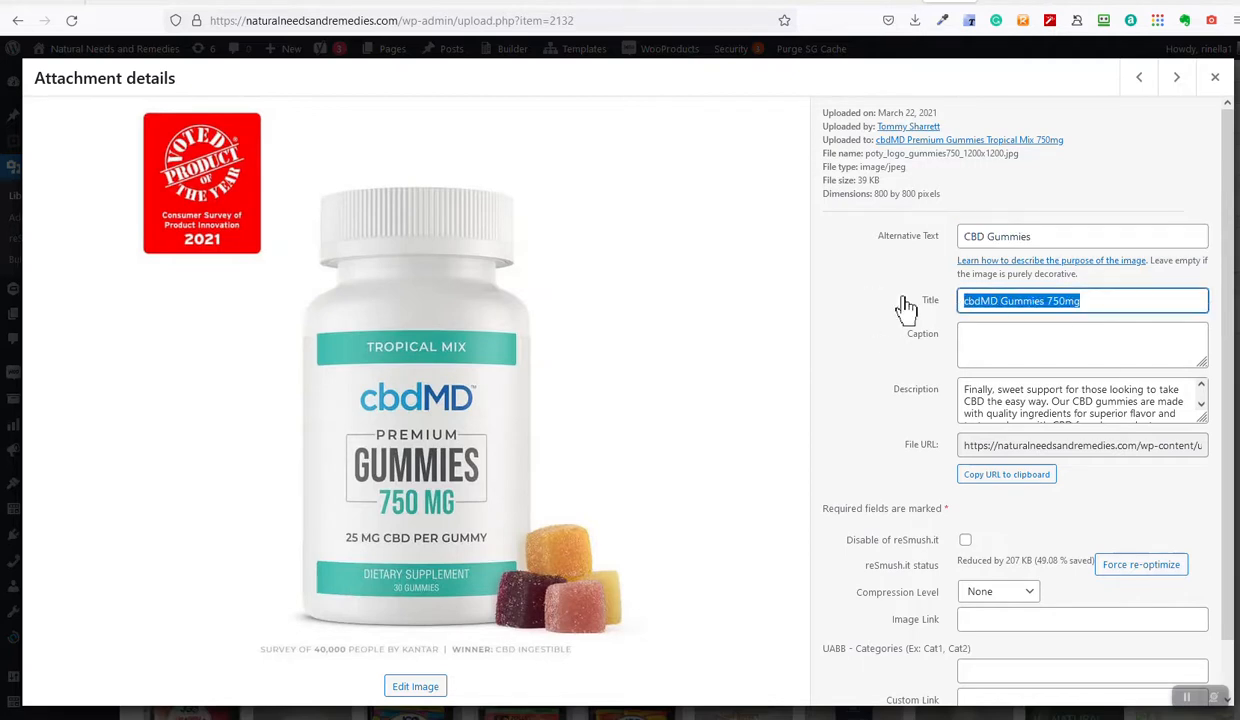
pyautogui.moveTo(1062, 231); pyautogui.dragTo(905, 240)
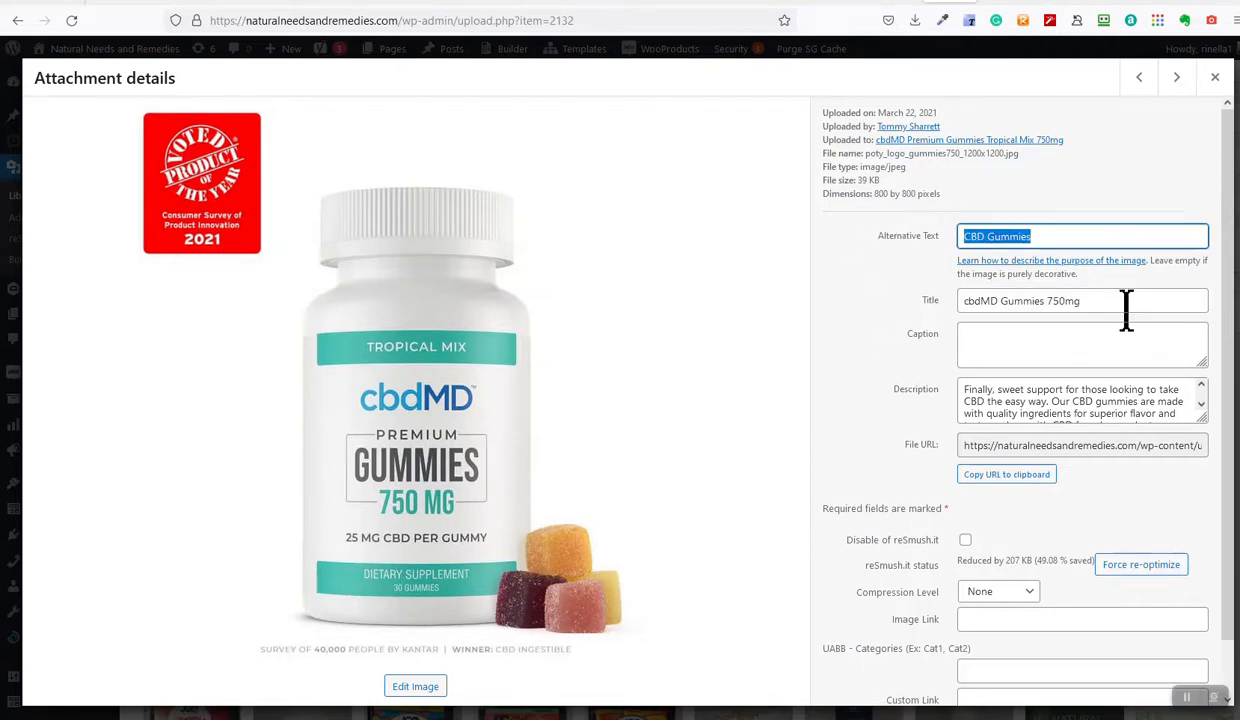
pyautogui.moveTo(1090, 301); pyautogui.dragTo(902, 299)
pyautogui.moveTo(1062, 235); pyautogui.dragTo(903, 252)
pyautogui.moveTo(1076, 300); pyautogui.dragTo(942, 306)
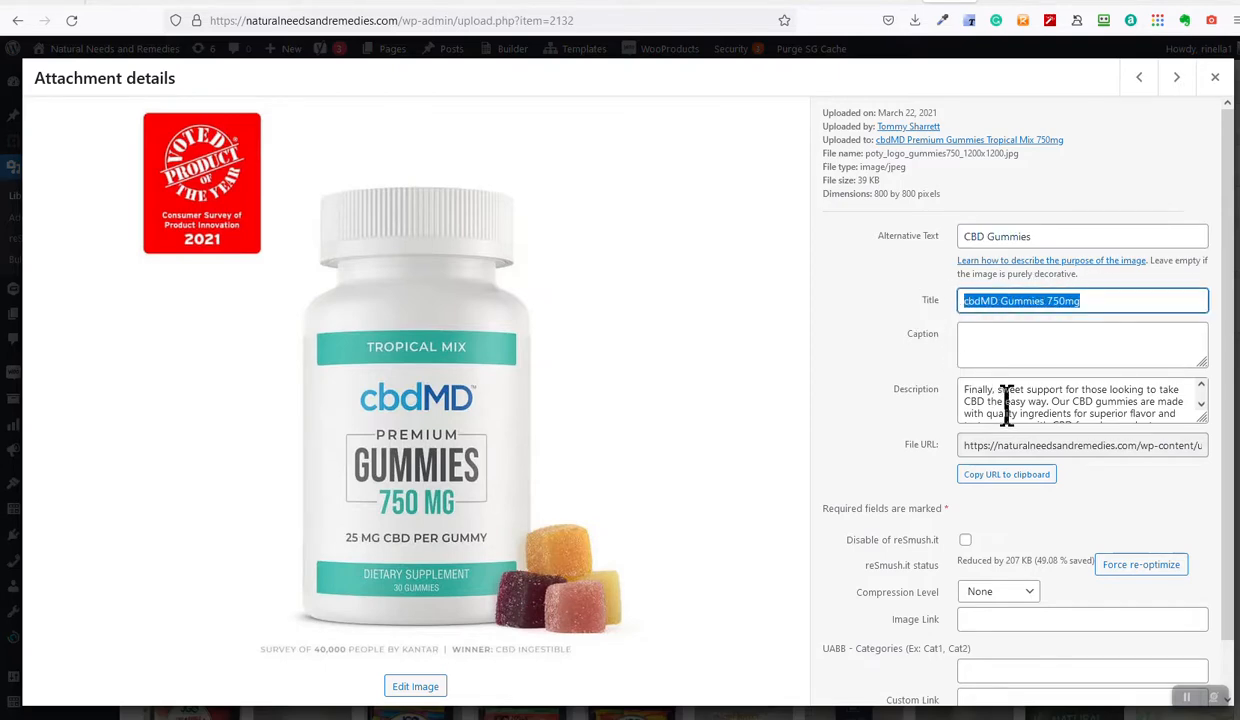
# Step: Highlight the gummies image's whole description and close the attachment details
pyautogui.click(1043, 400)
pyautogui.hotkey('ctrl', 'a')
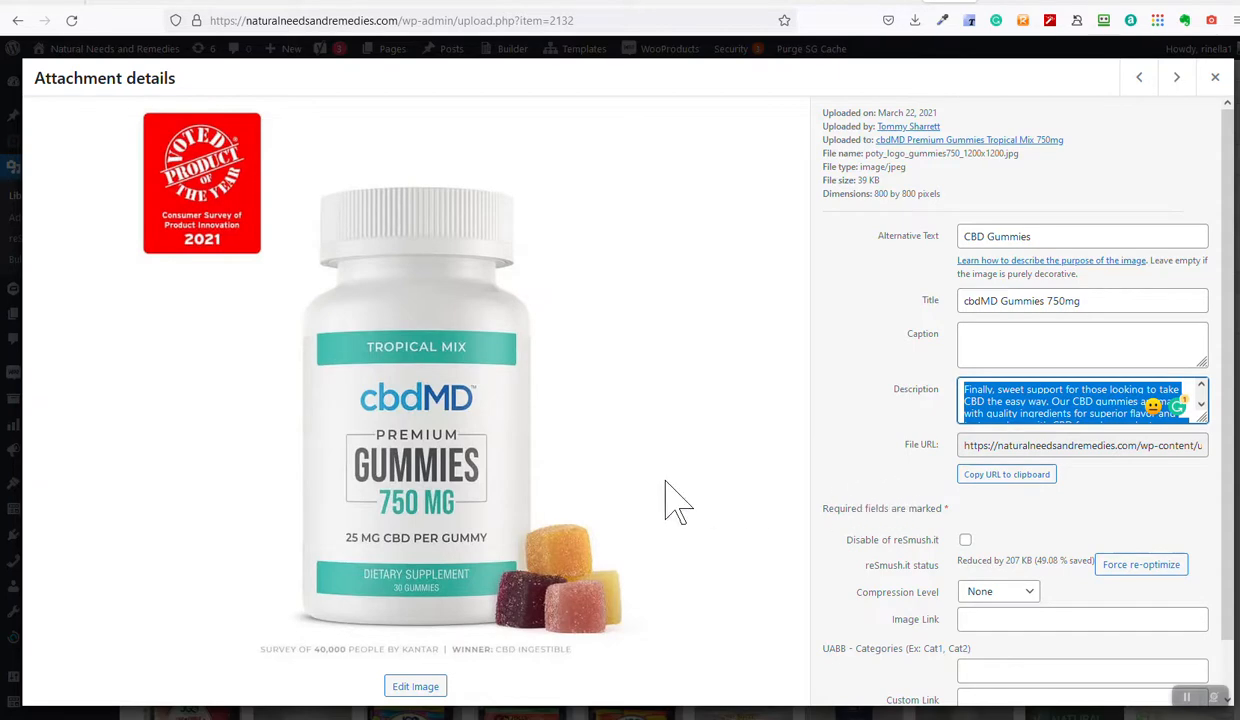
pyautogui.click(1213, 77)
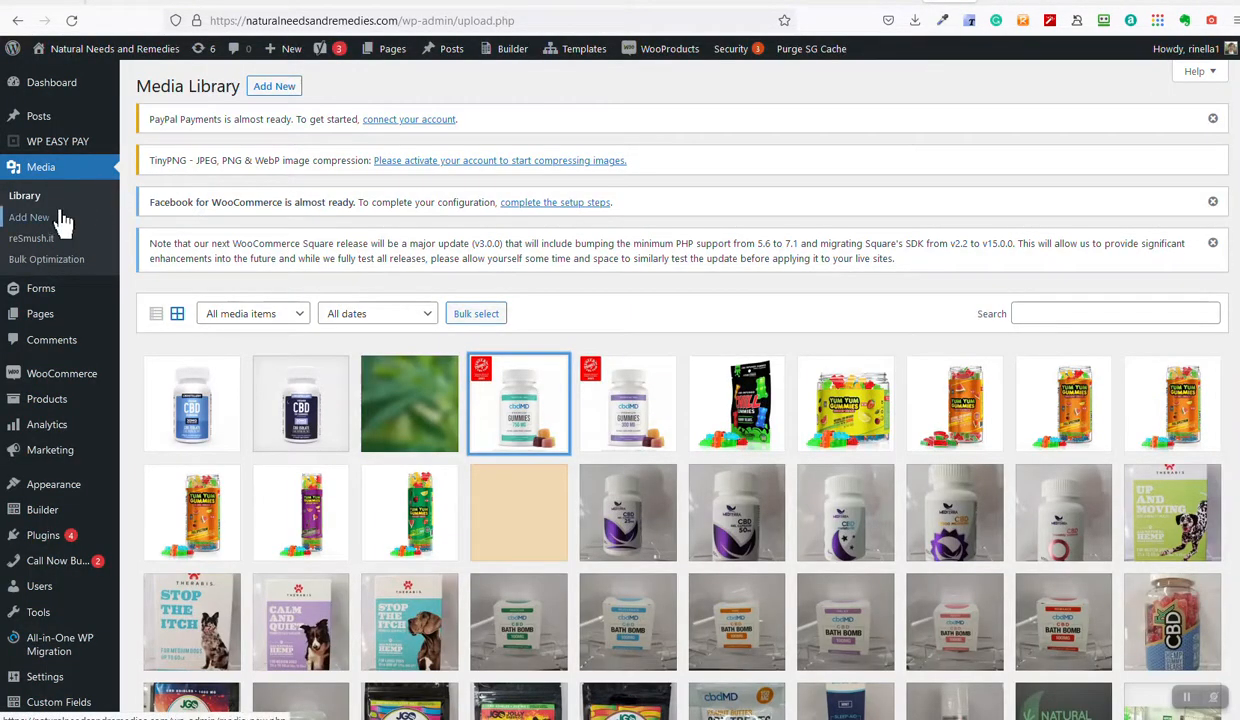
# Step: Look through the media library and open the details of the cbdMD peanut butter CBD treats image
pyautogui.scroll(-3, 745, 570)
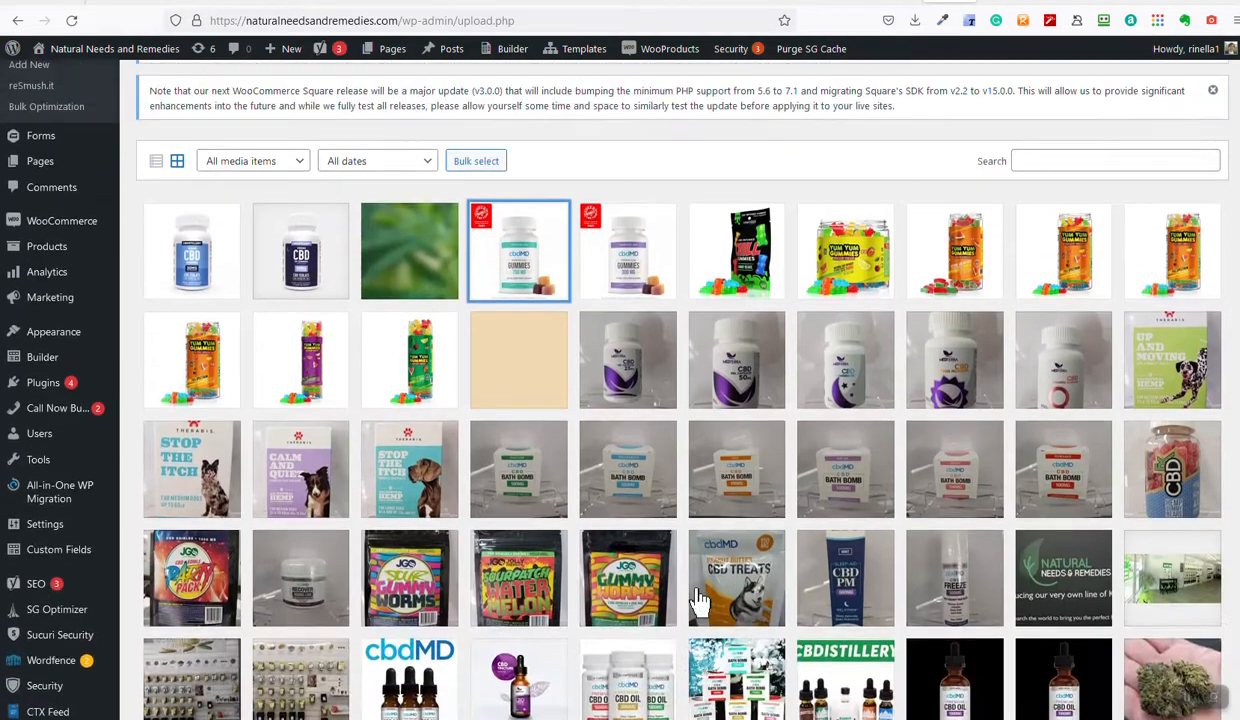
pyautogui.scroll(3, 695, 590)
pyautogui.scroll(-5, 348, 700)
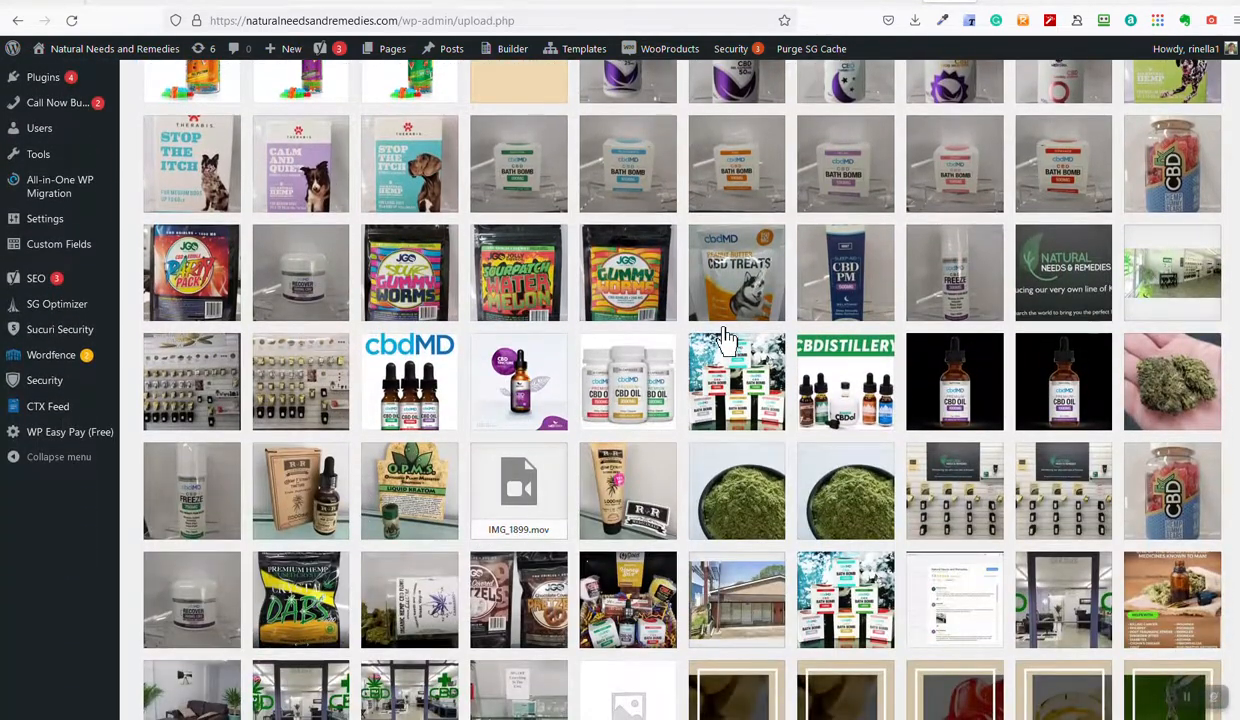
pyautogui.click(742, 318)
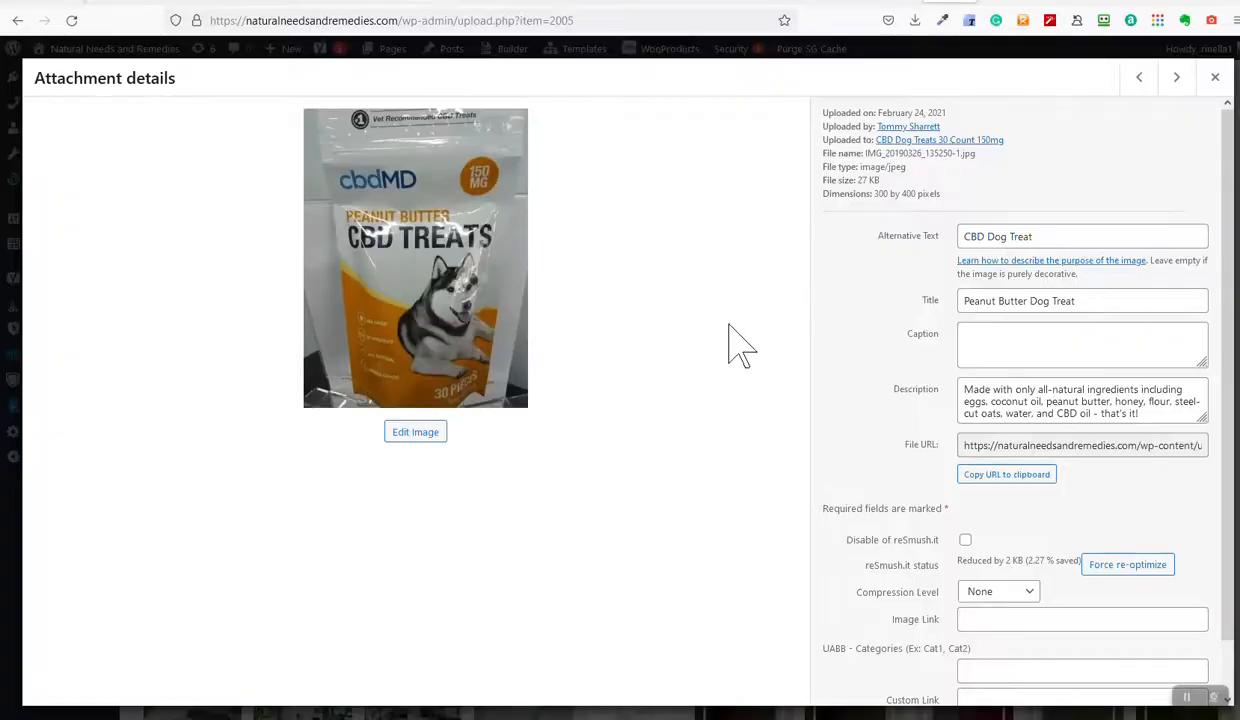
# Step: Review the dog treat image's alternative text, title and description, and close the attachment details
pyautogui.moveTo(1054, 237); pyautogui.dragTo(933, 238)
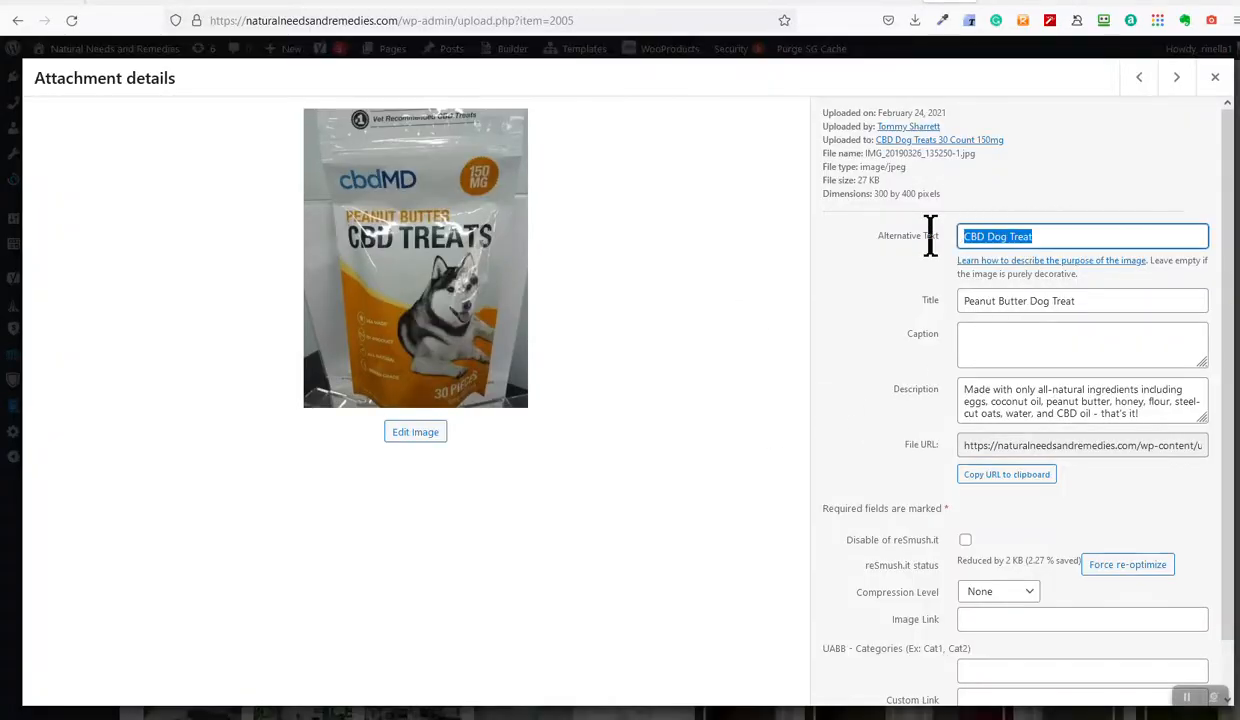
pyautogui.click(1008, 303)
pyautogui.tripleClick(1008, 303)
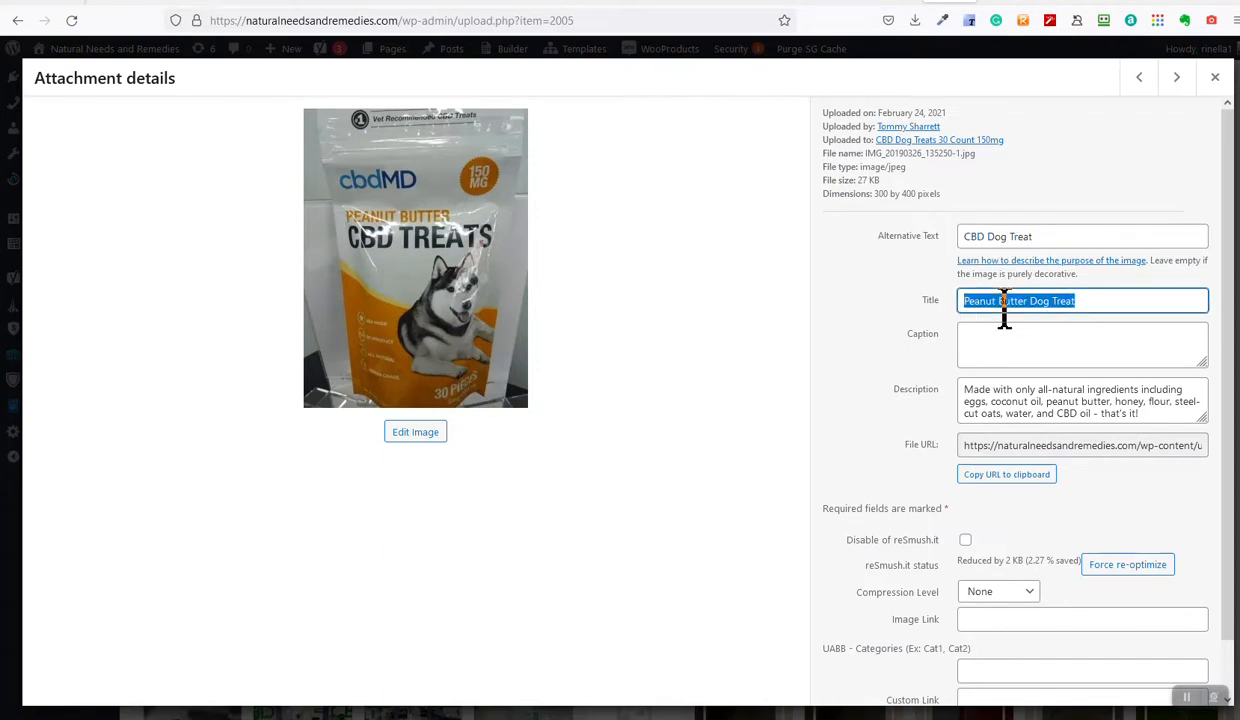
pyautogui.click(1008, 402)
pyautogui.click(1214, 77)
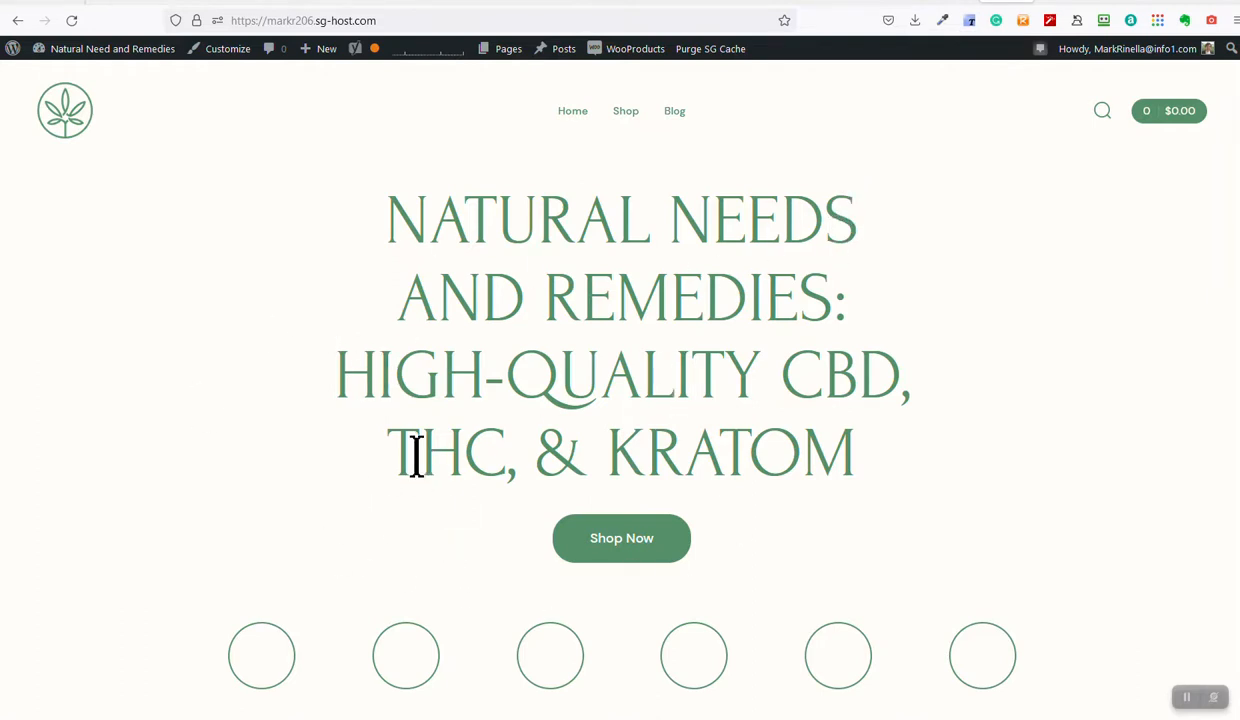
# Step: Switch to the new Natural Need and Remedies site's dashboard and display the list of all its products
pyautogui.moveTo(113, 62)
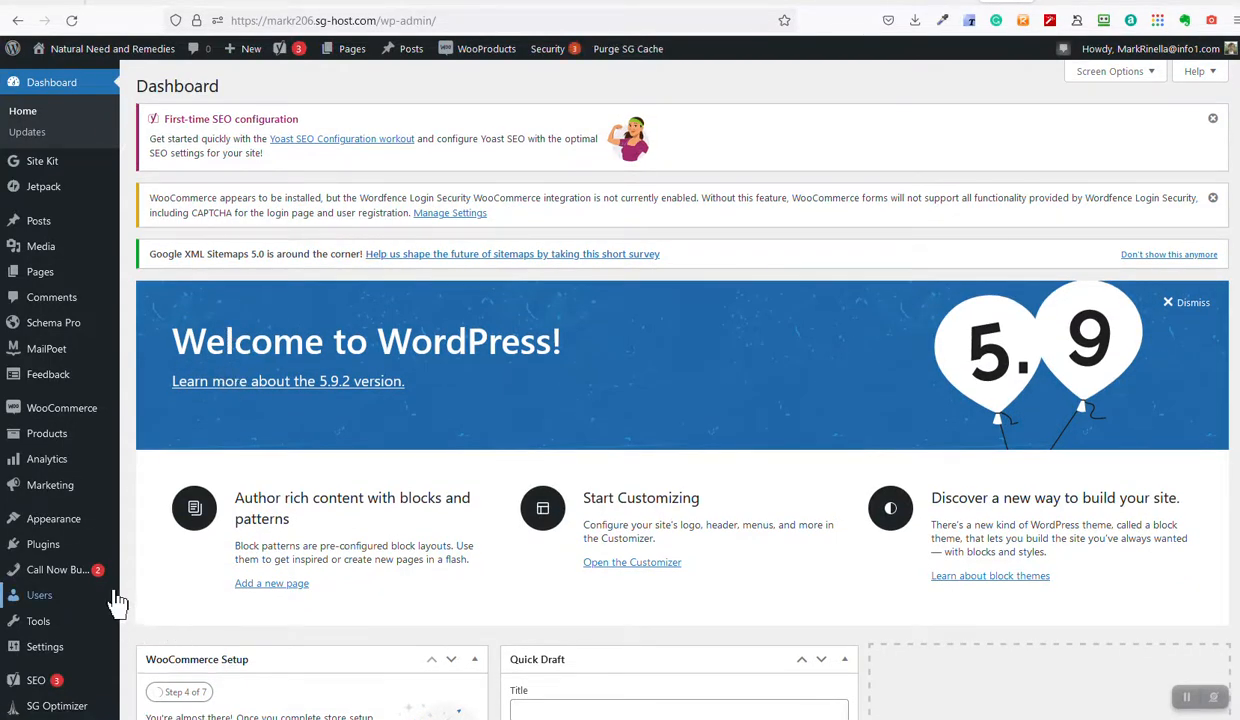
pyautogui.scroll(-1, 117, 596)
pyautogui.scroll(1, 120, 596)
pyautogui.moveTo(60, 446)
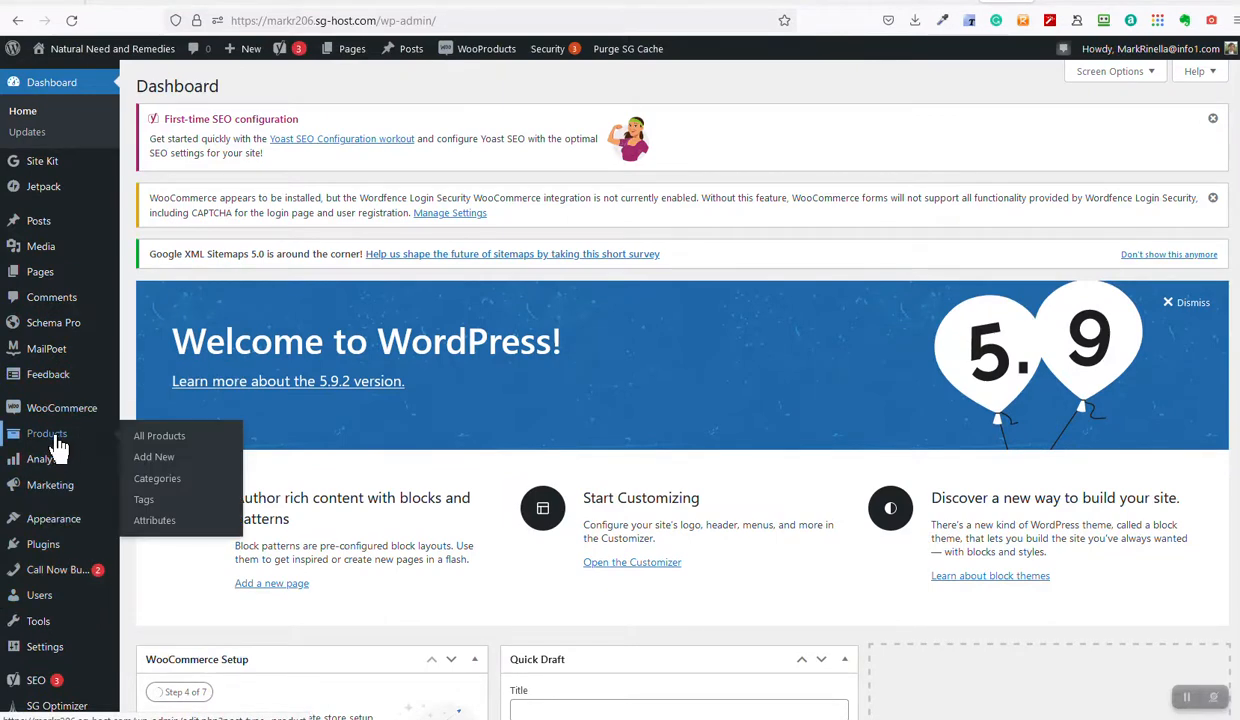
pyautogui.click(146, 437)
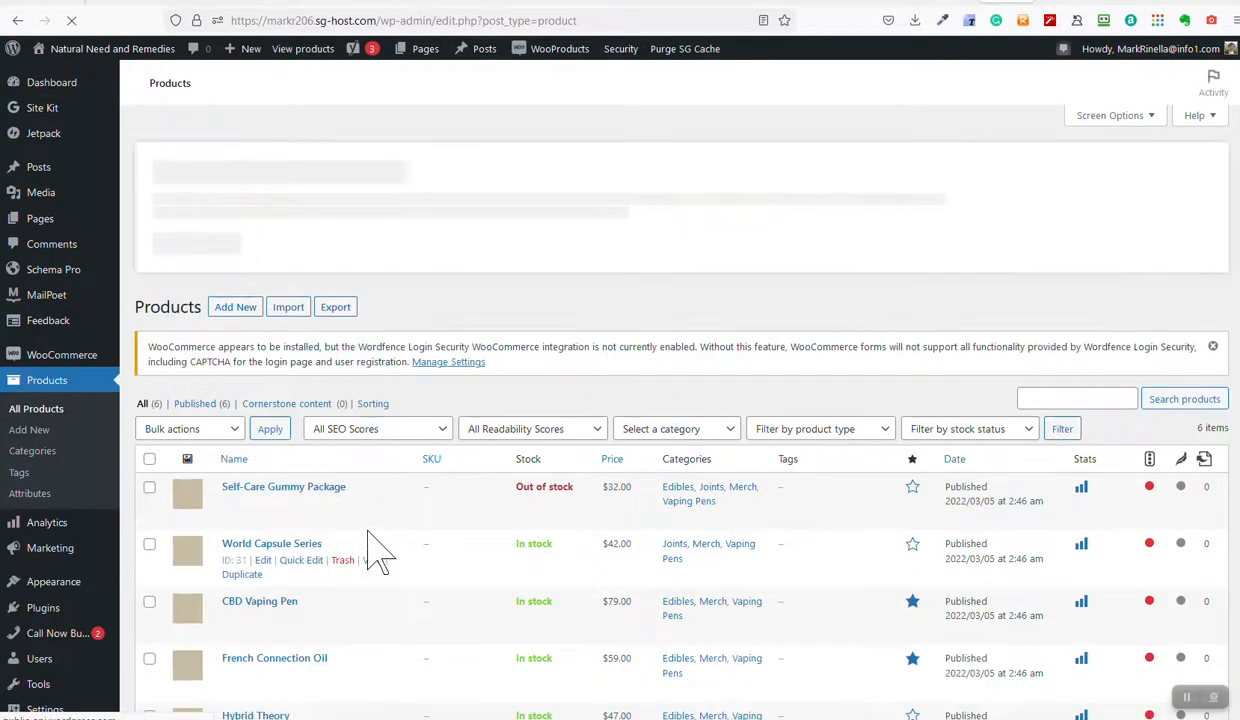
pyautogui.scroll(-3, 368, 531)
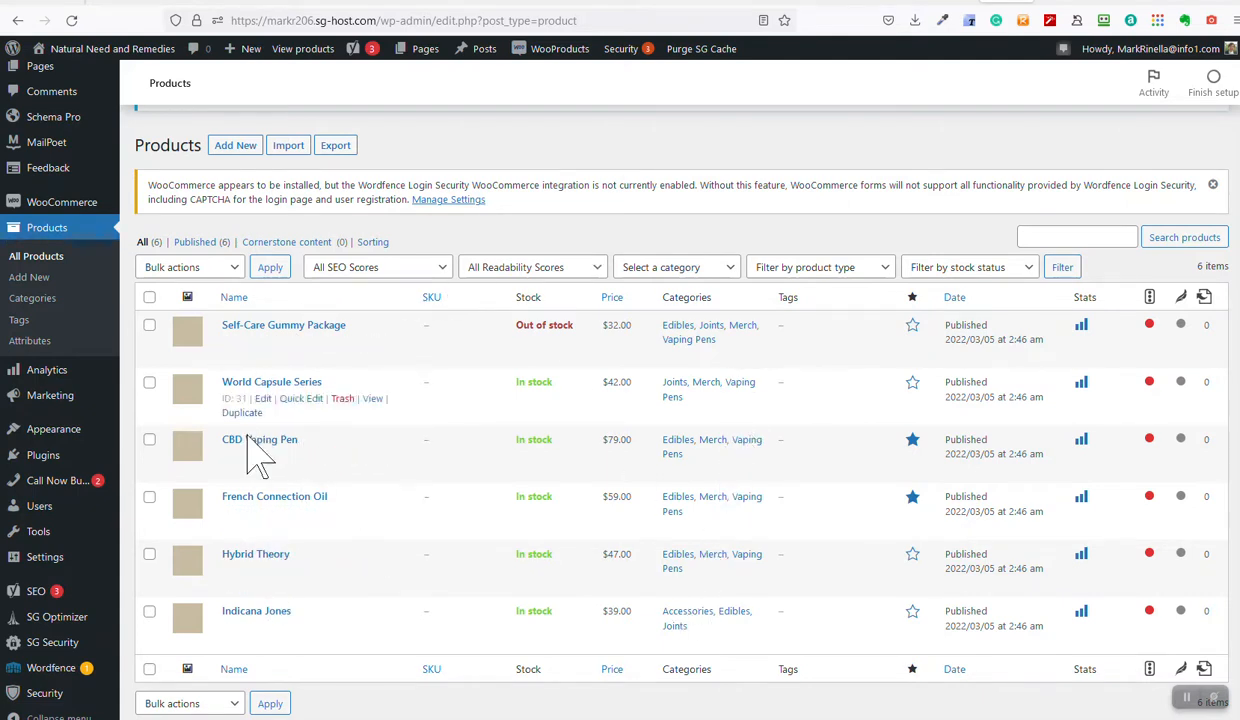
# Step: Start a new product and name it "Pet Treats"
pyautogui.click(47, 287)
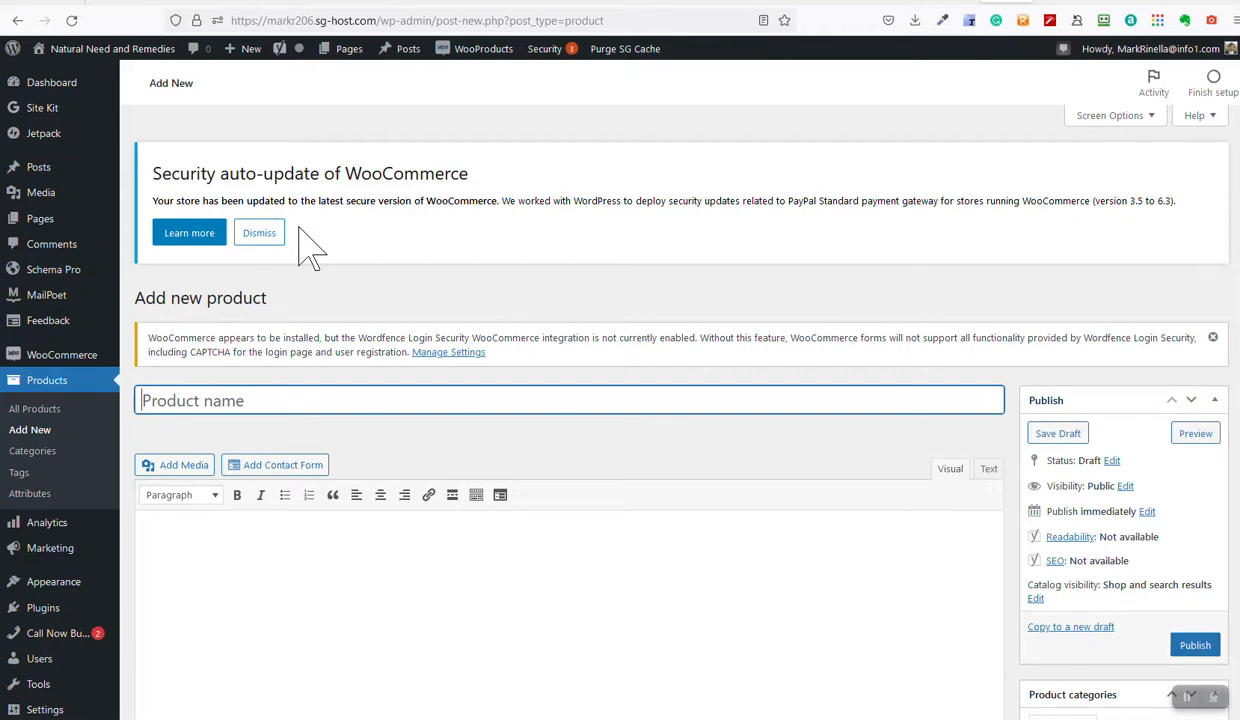
pyautogui.write('DB')
pyautogui.press('BackSpace')
pyautogui.press('BackSpace')
pyautogui.press('BackSpace')
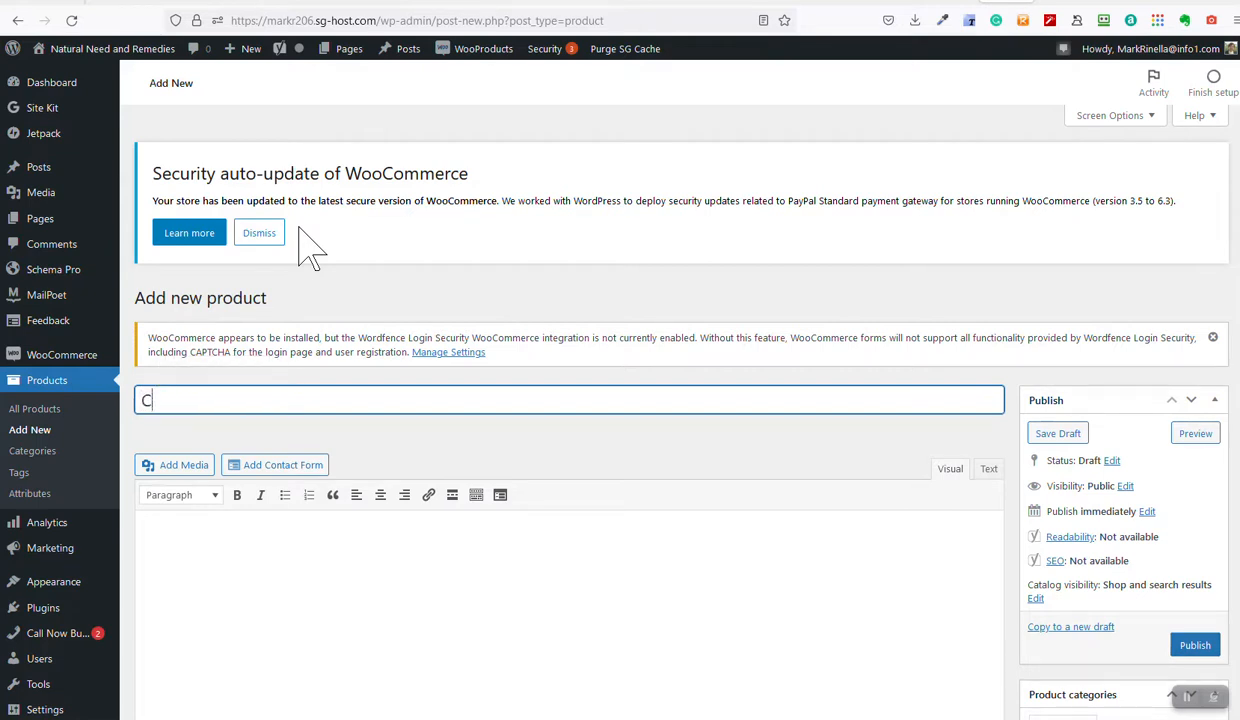
pyautogui.write('Pet T')
pyautogui.write('rae')
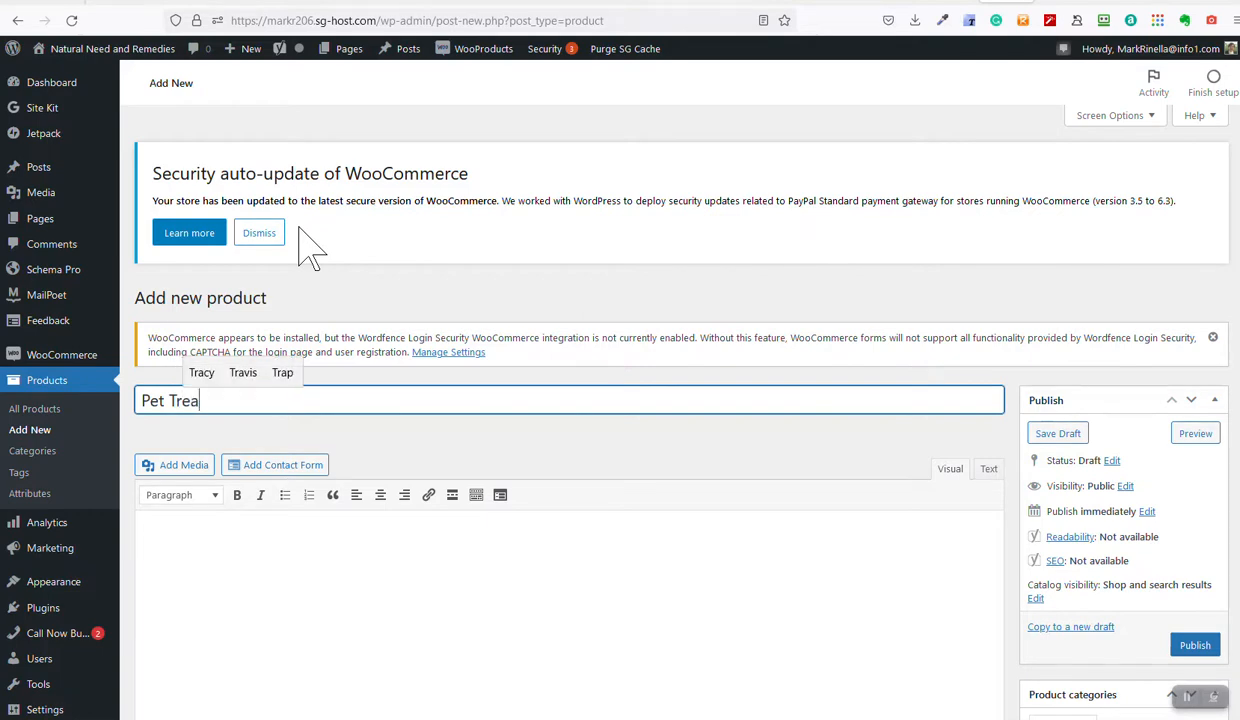
pyautogui.write('ts')
# Step: Open the media picker for the product description and look through the existing library images for a suitable one
pyautogui.scroll(-2, 300, 500)
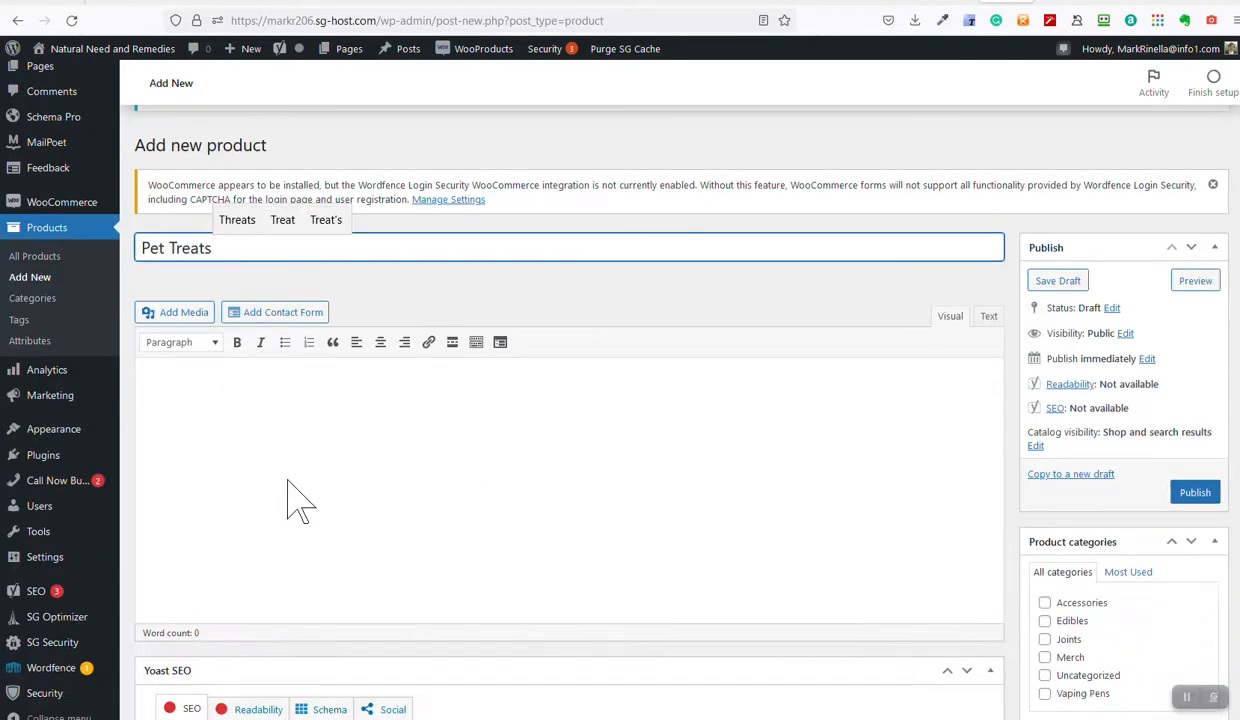
pyautogui.click(178, 313)
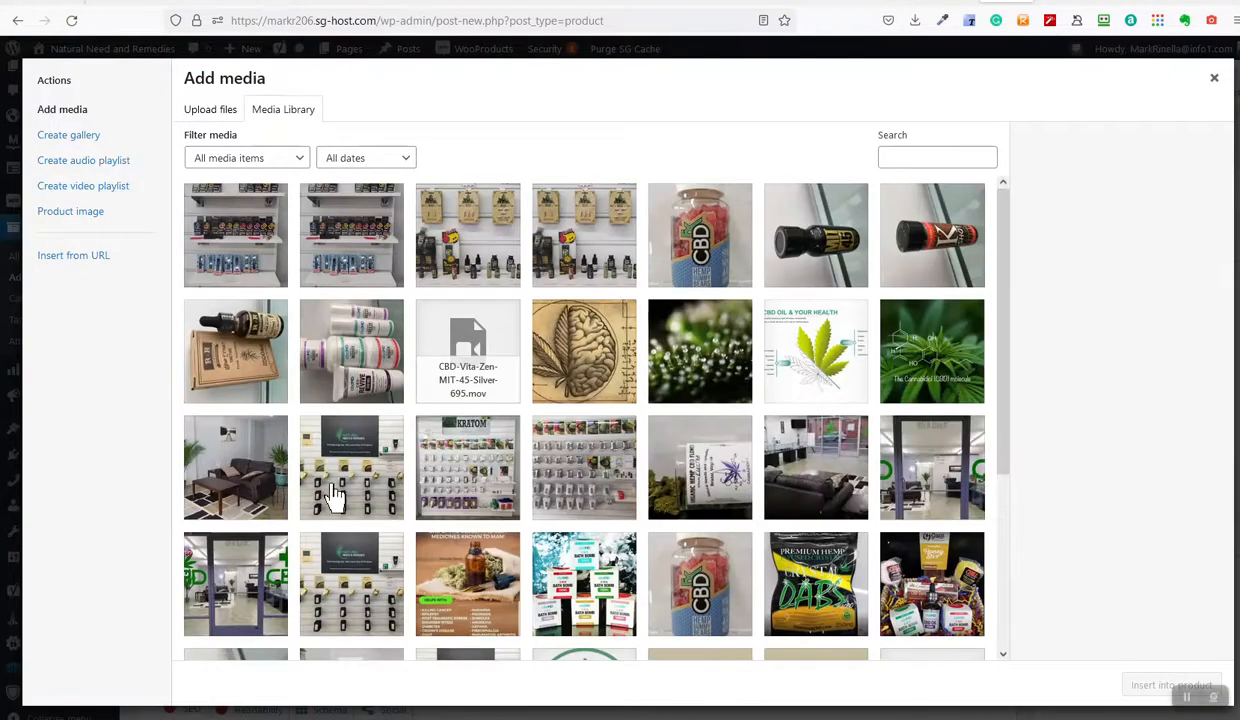
pyautogui.scroll(-5, 320, 505)
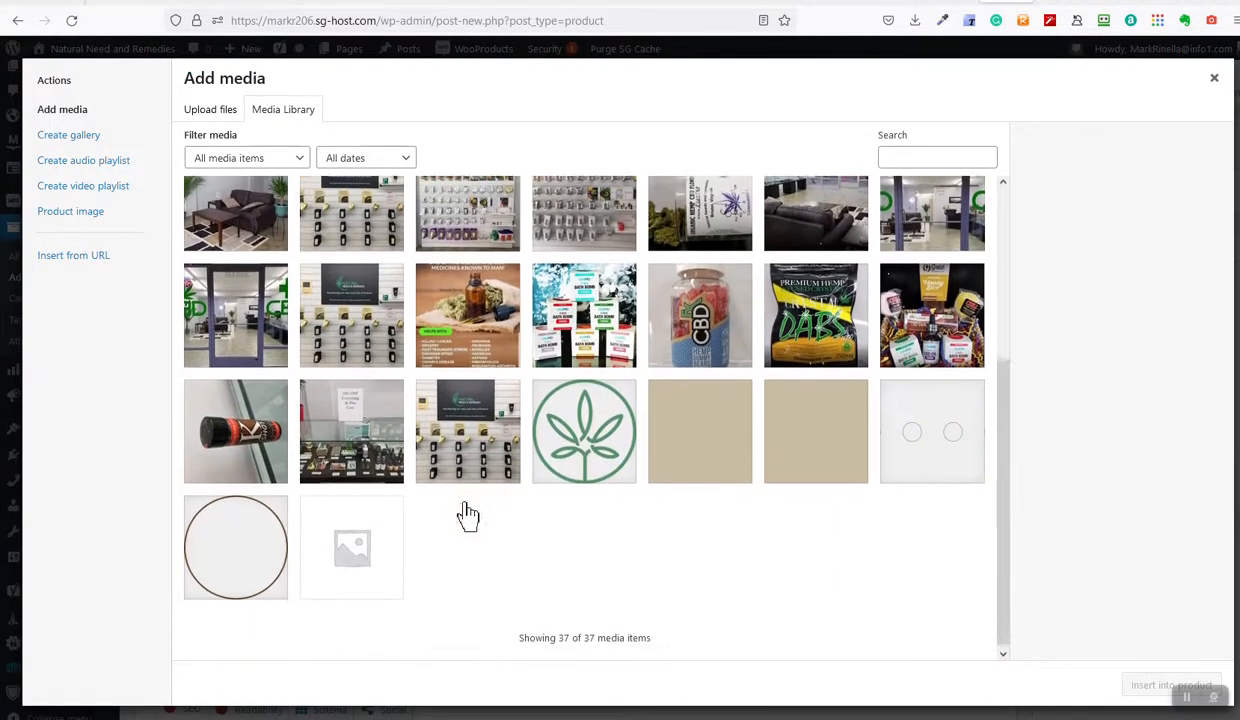
pyautogui.scroll(3, 480, 516)
pyautogui.scroll(1, 490, 510)
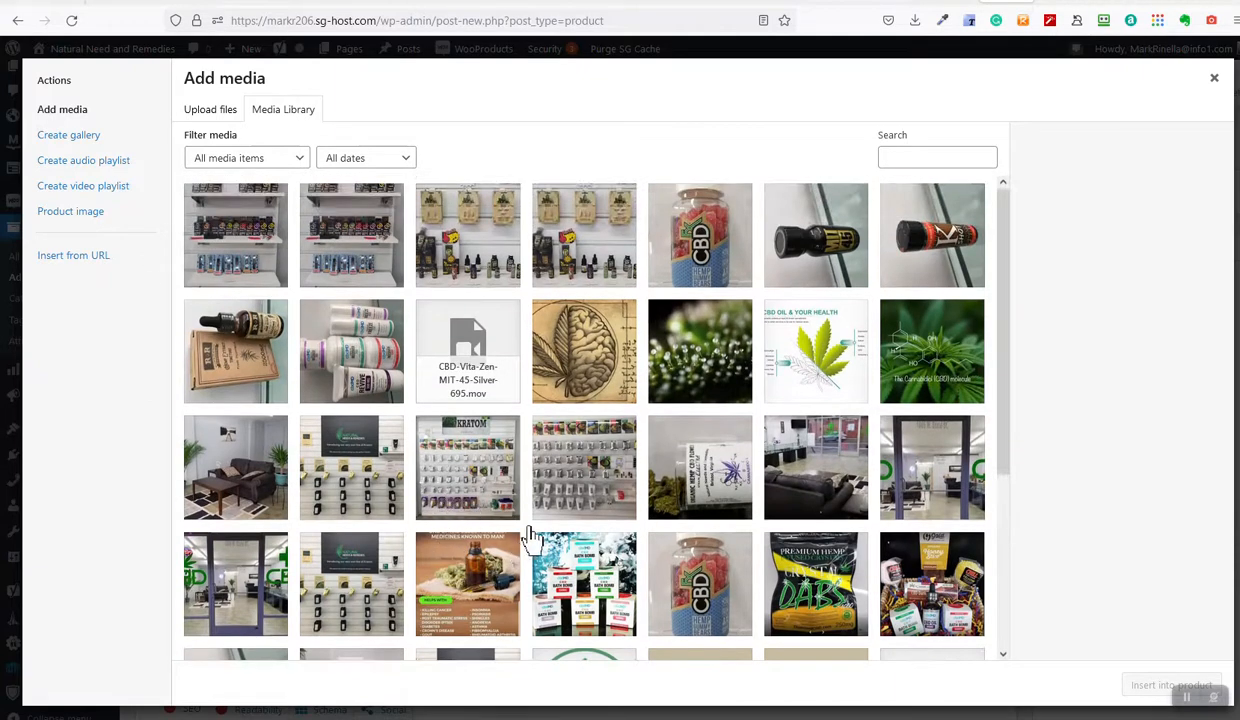
pyautogui.scroll(-2, 421, 429)
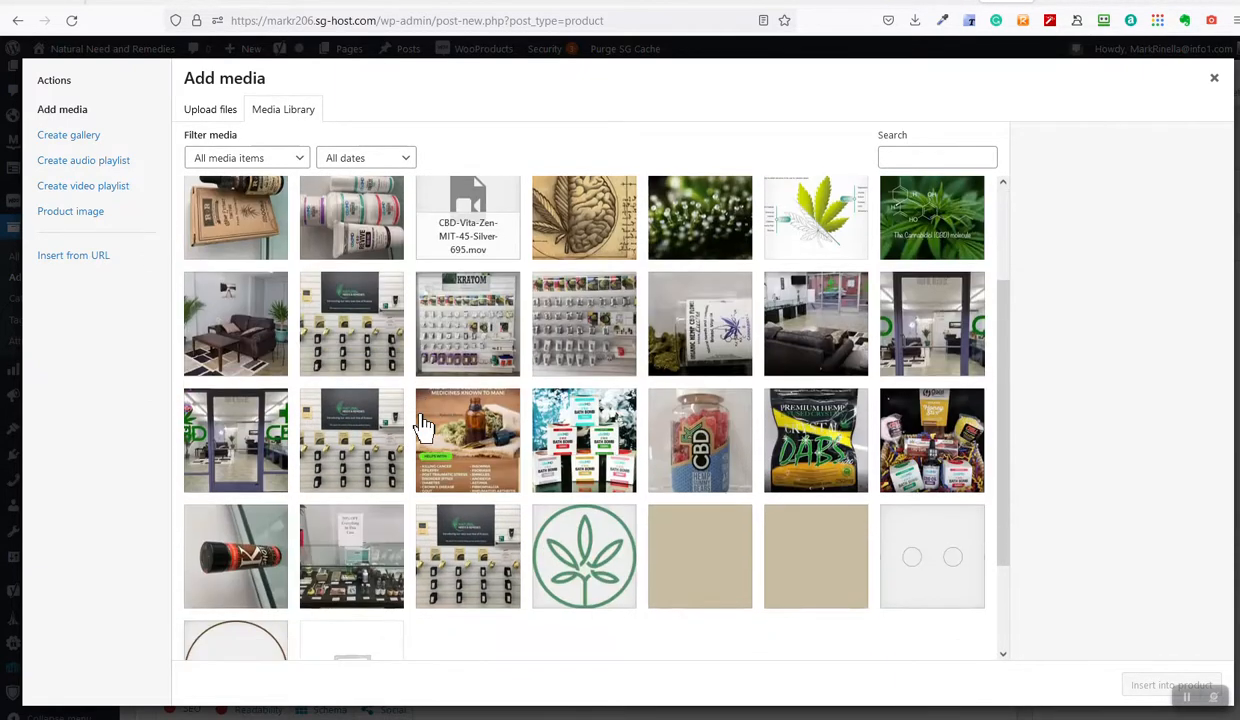
pyautogui.scroll(1, 421, 429)
pyautogui.scroll(-2, 425, 432)
pyautogui.scroll(2, 421, 432)
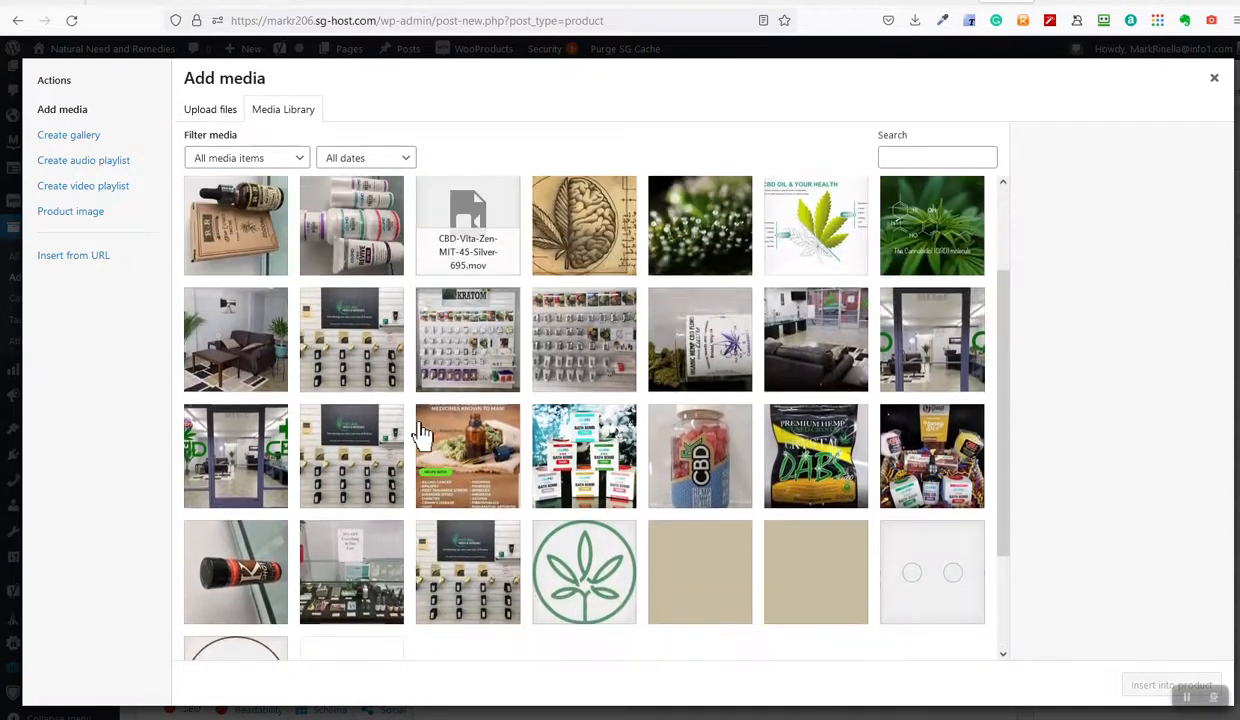
pyautogui.scroll(-1, 435, 455)
pyautogui.scroll(1, 305, 413)
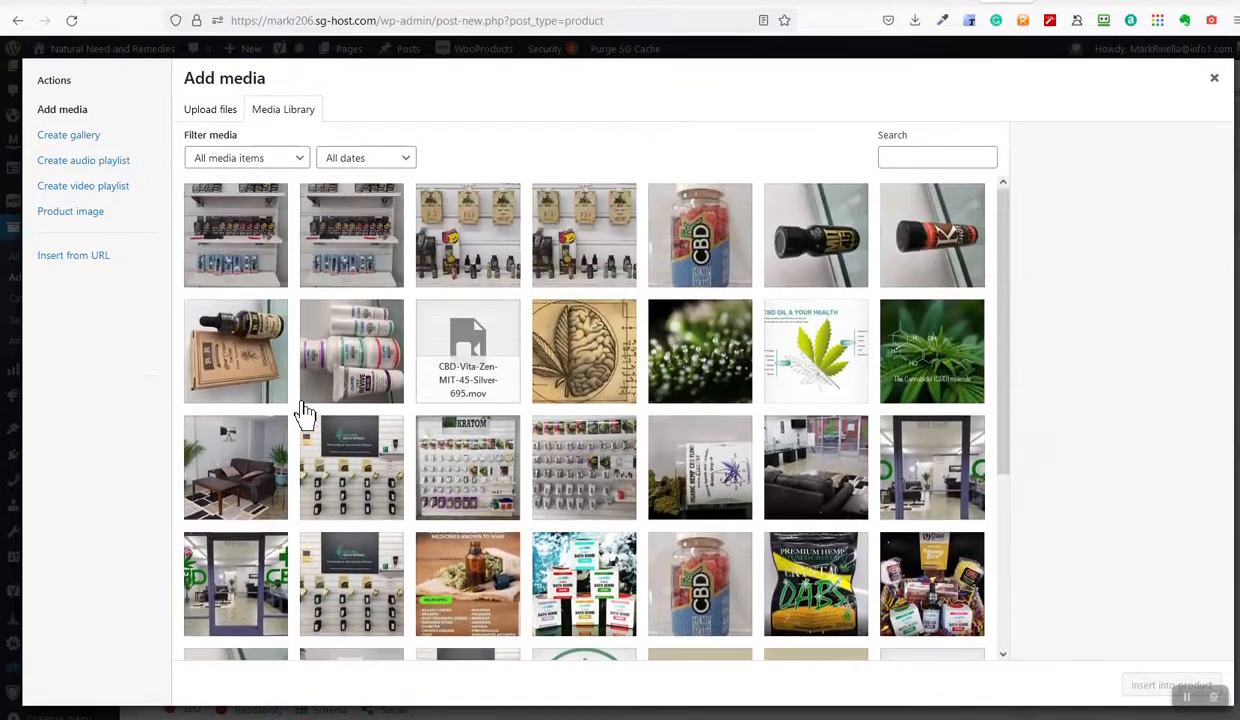
# Step: Start uploading a new file from the computer and preview candidate pictures in the client's image folder
pyautogui.click(225, 119)
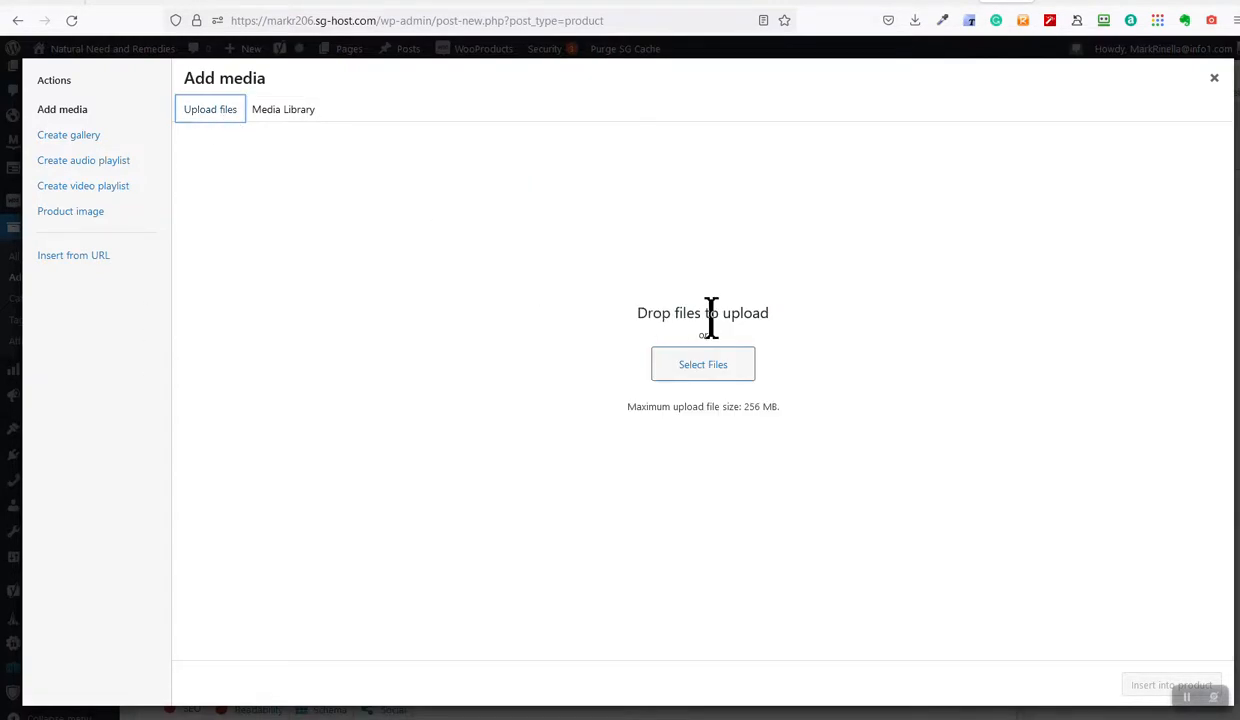
pyautogui.click(705, 370)
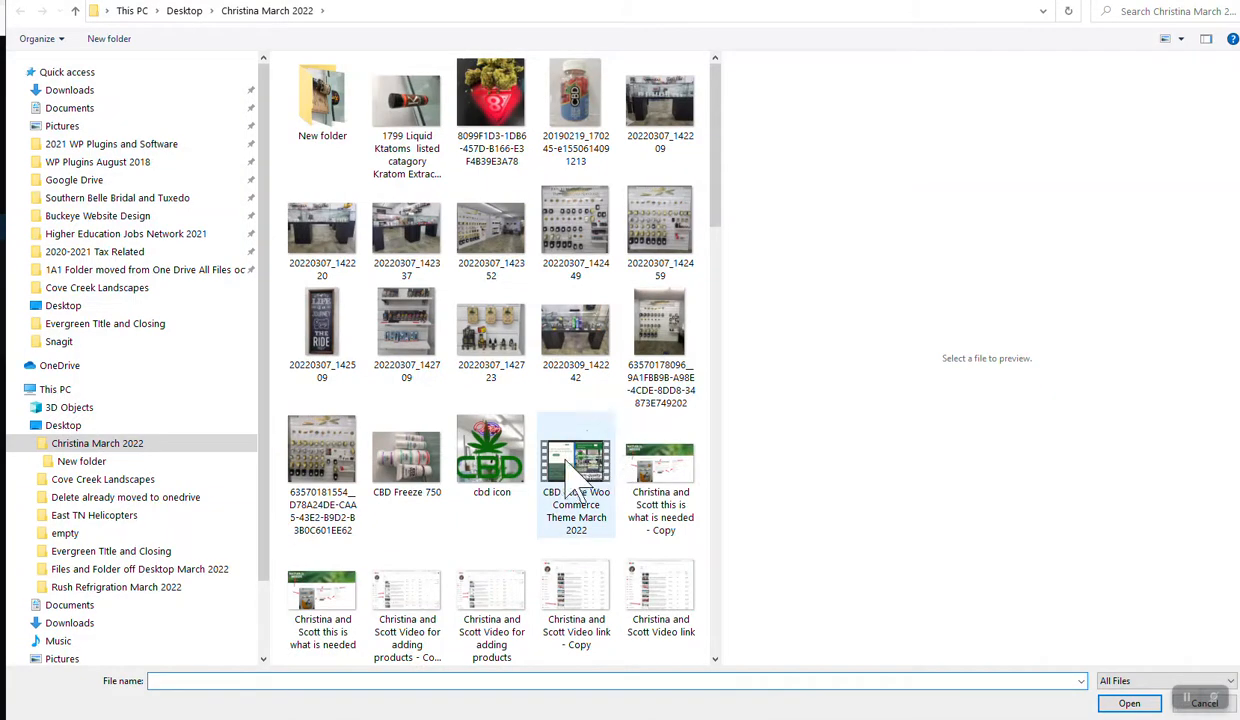
pyautogui.scroll(-5, 460, 500)
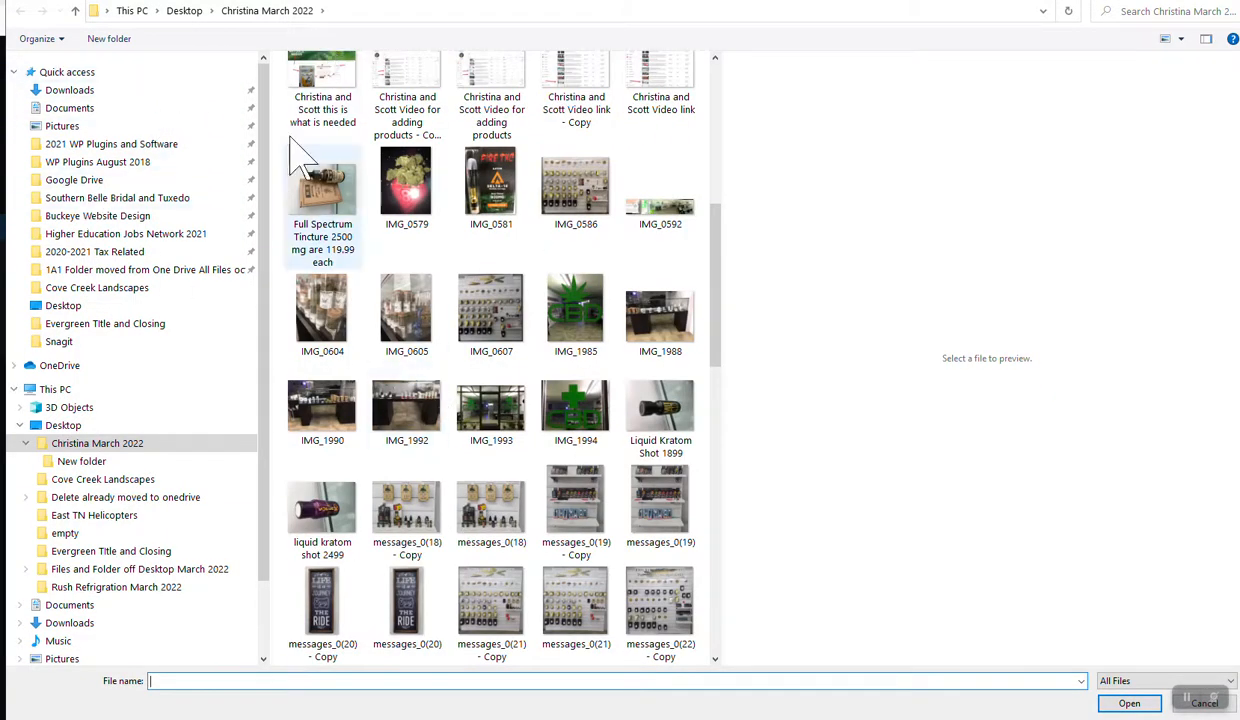
pyautogui.scroll(-10, 478, 505)
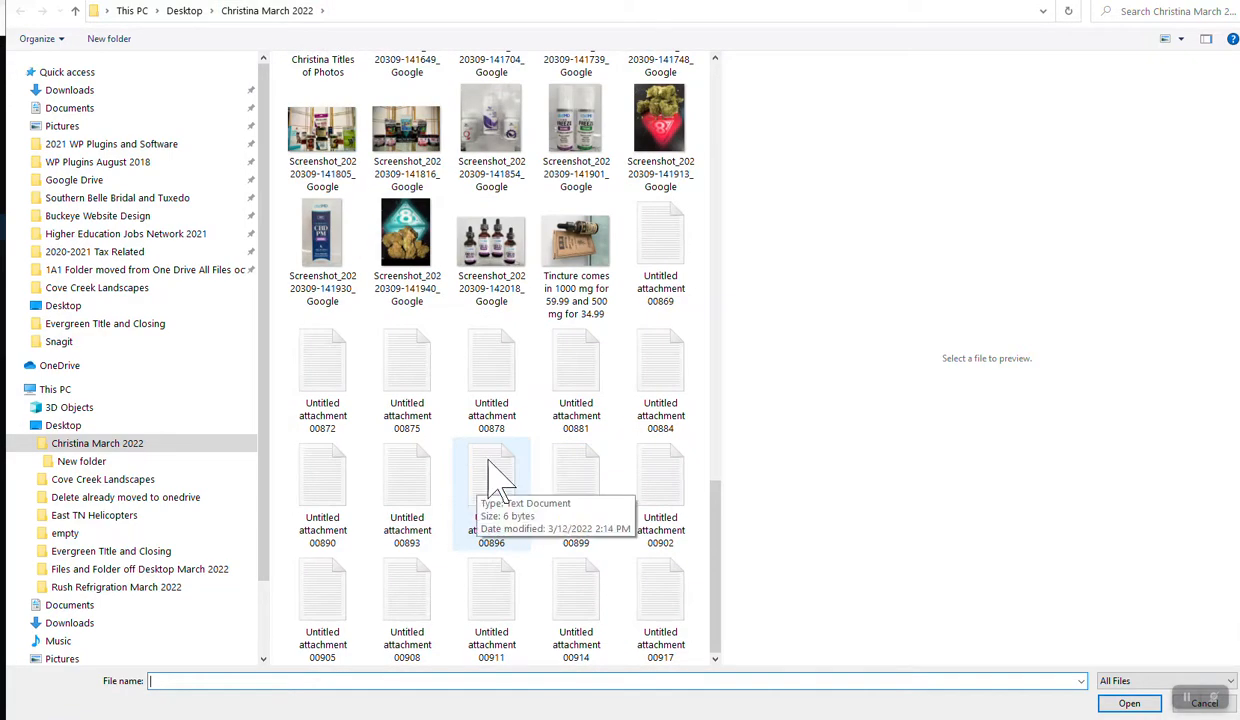
pyautogui.click(406, 285)
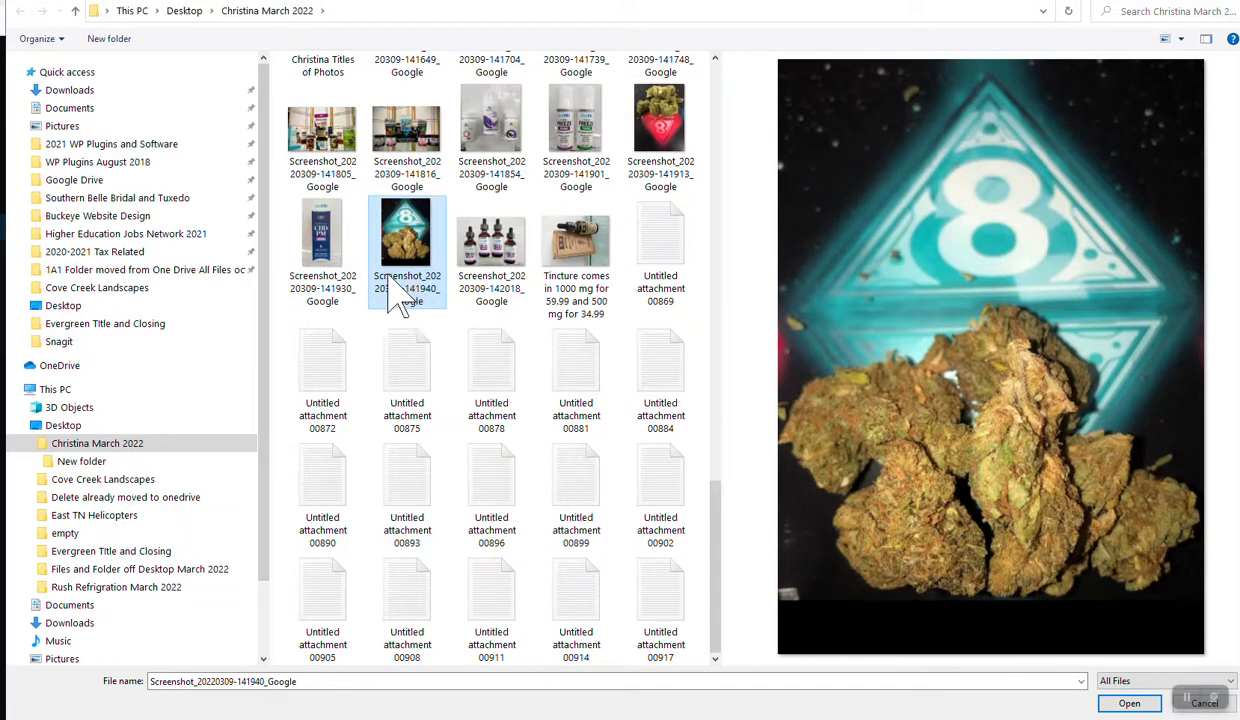
pyautogui.scroll(3, 435, 320)
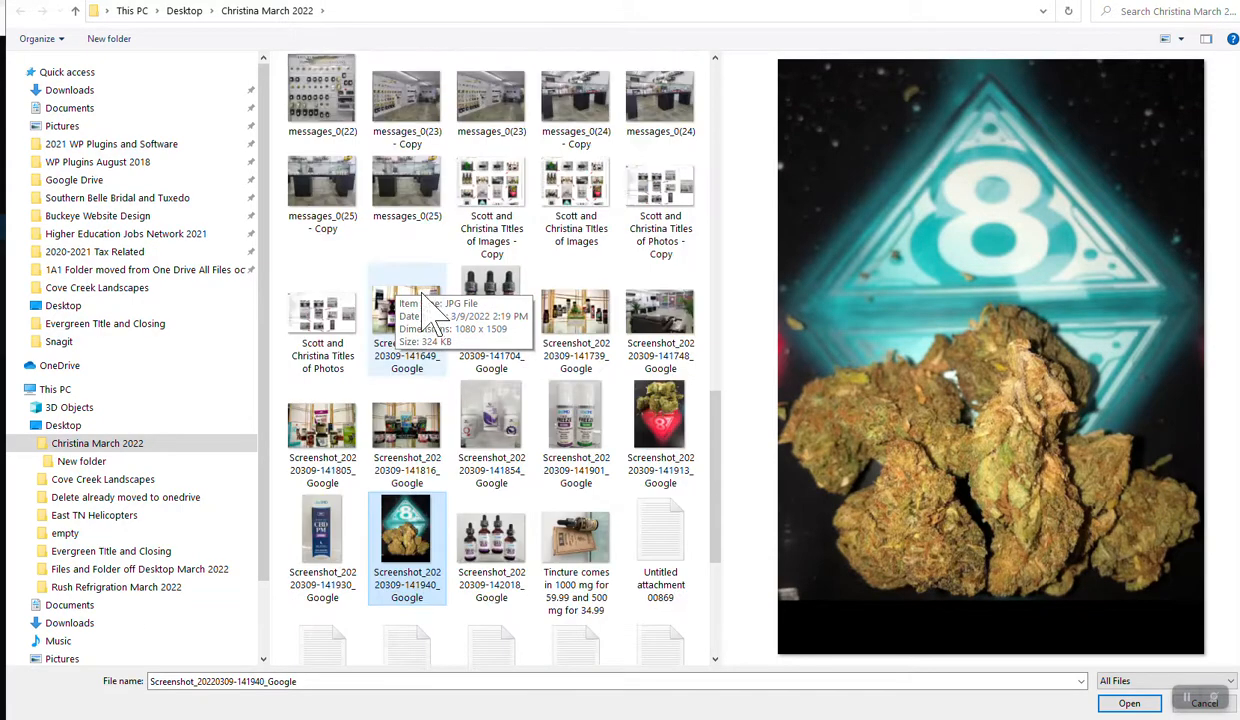
pyautogui.click(436, 362)
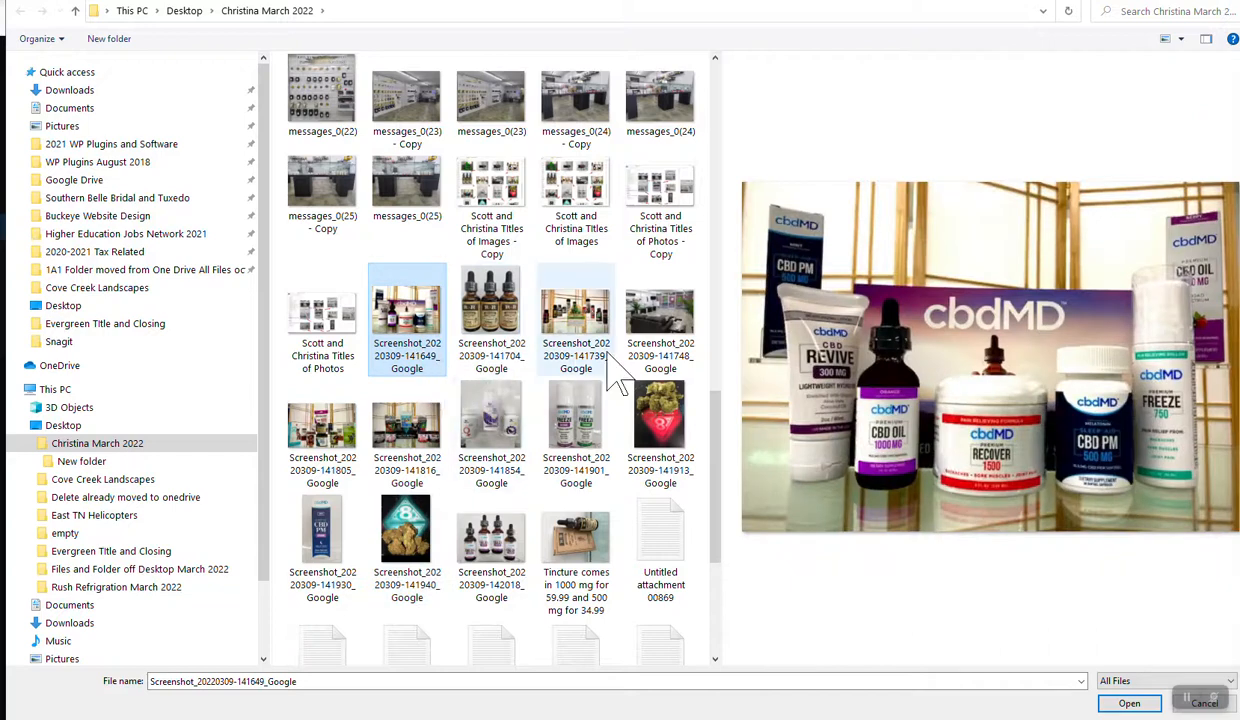
pyautogui.scroll(3, 560, 380)
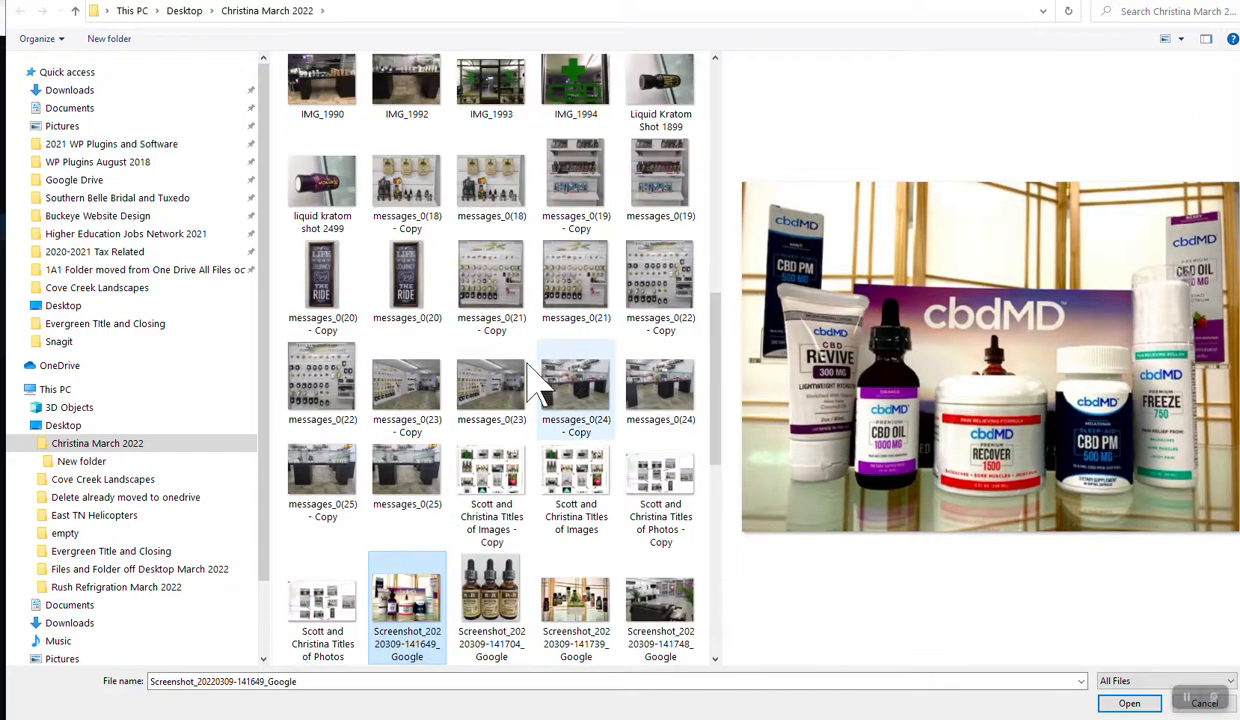
pyautogui.click(410, 425)
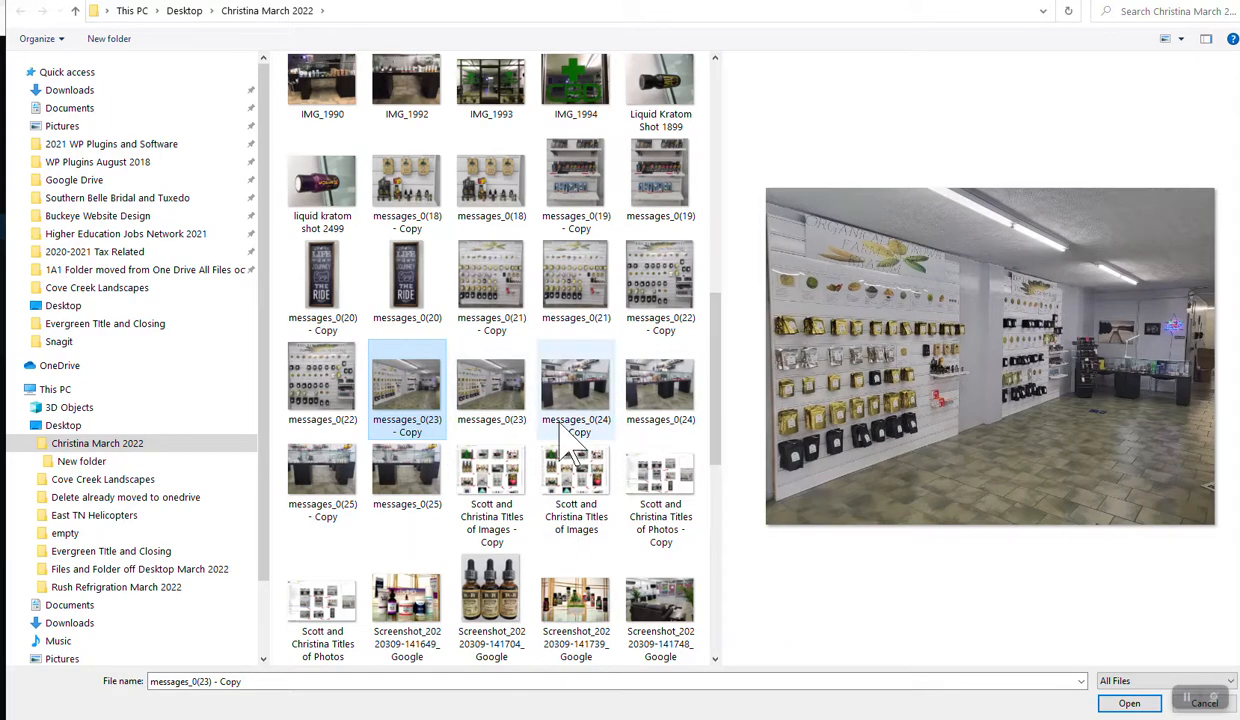
pyautogui.scroll(-6, 570, 410)
pyautogui.scroll(3, 570, 380)
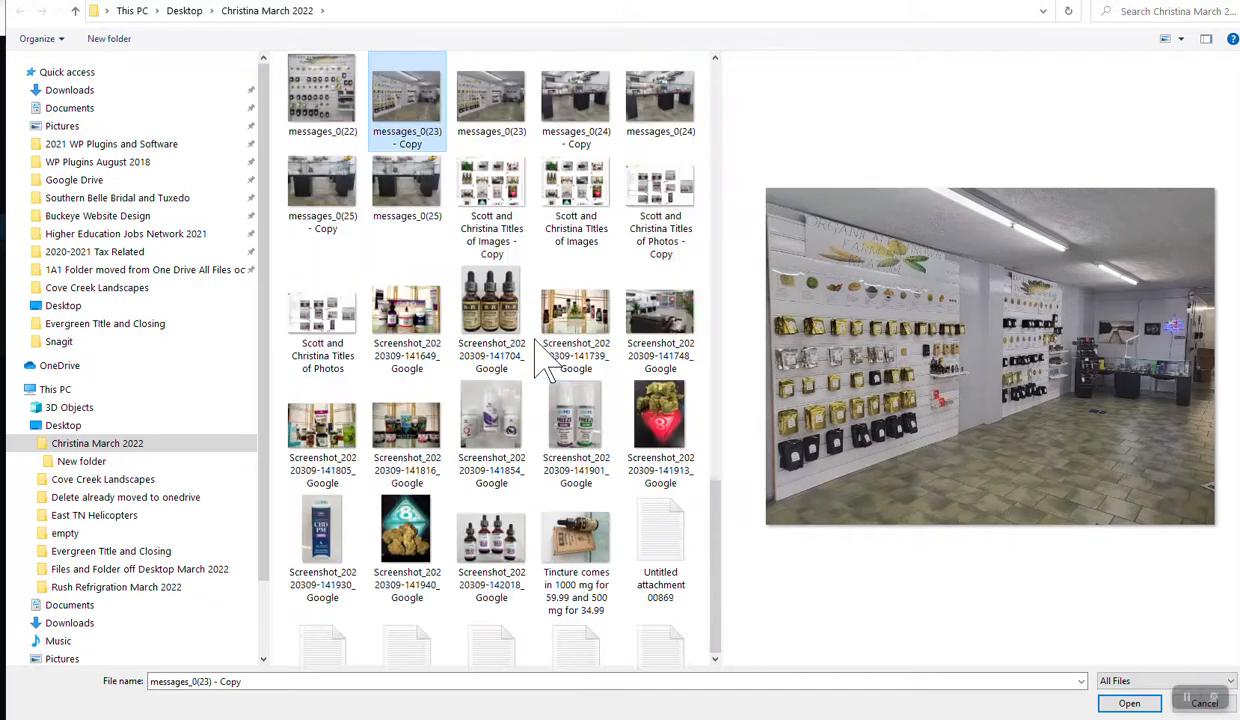
pyautogui.click(495, 580)
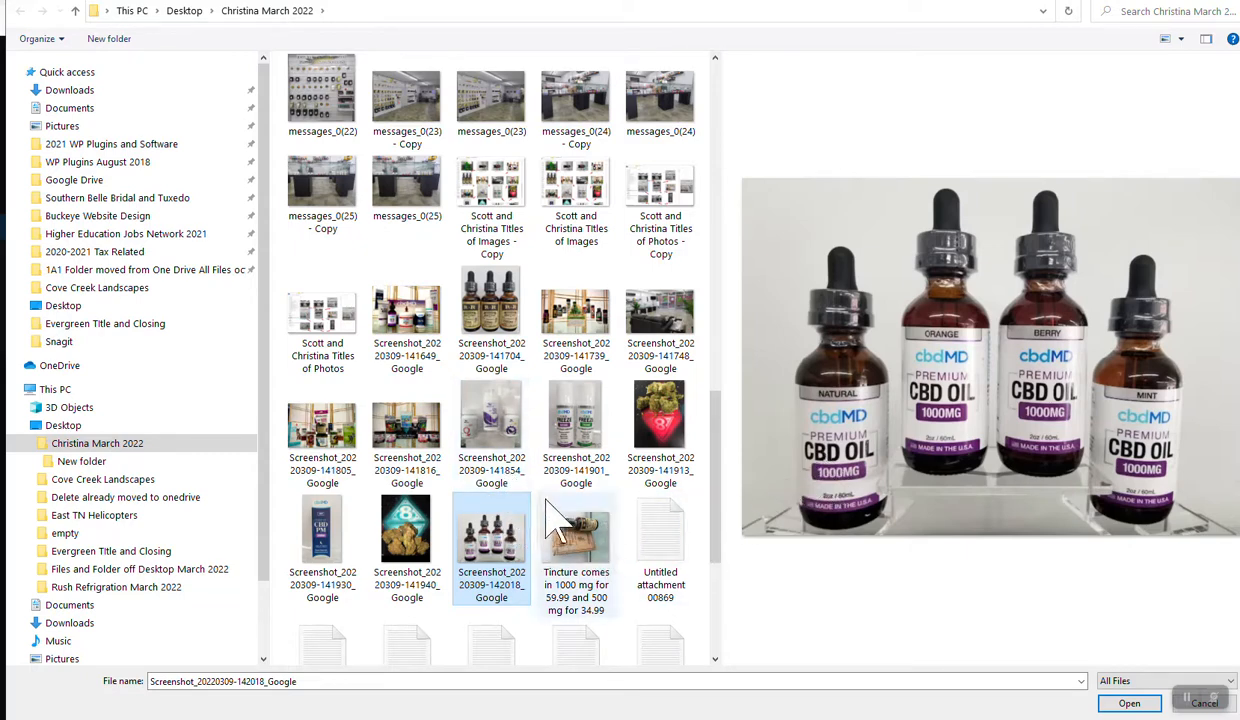
pyautogui.click(409, 464)
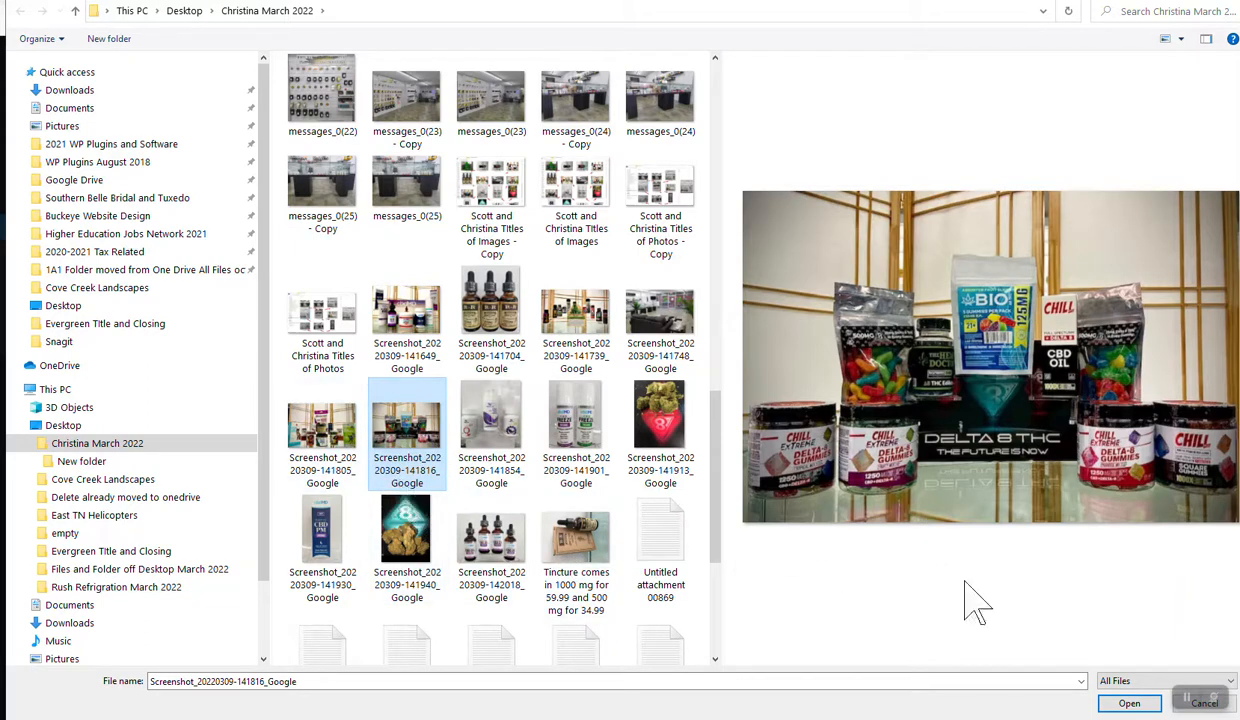
pyautogui.click(1129, 702)
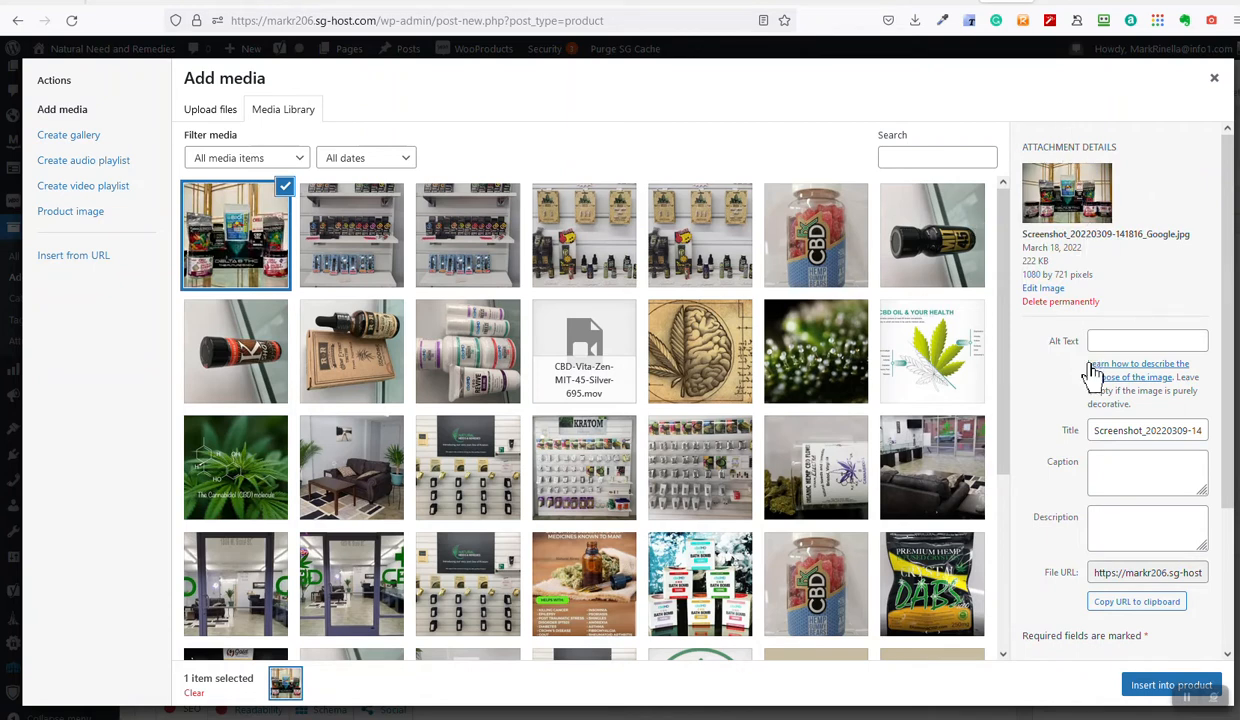
# Step: Review the uploaded image's alternative text, title and description fields, and insert it into the Pet Treats product description
pyautogui.click(1131, 340)
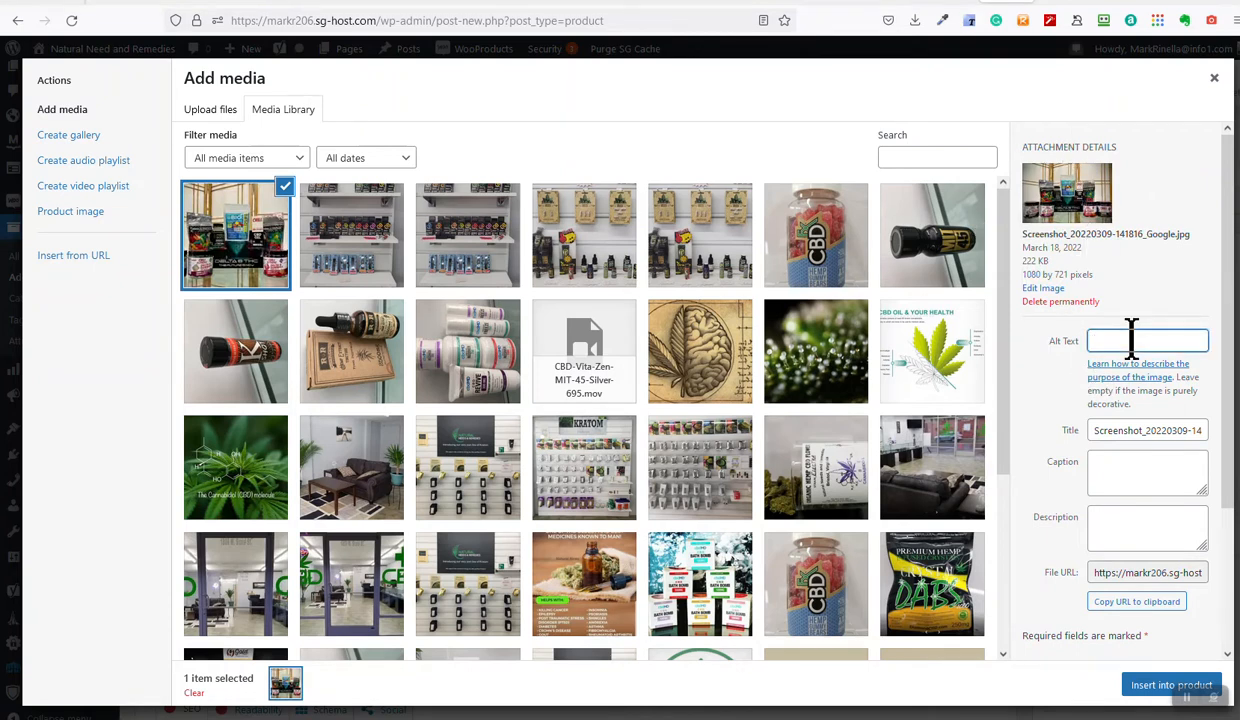
pyautogui.click(1070, 207)
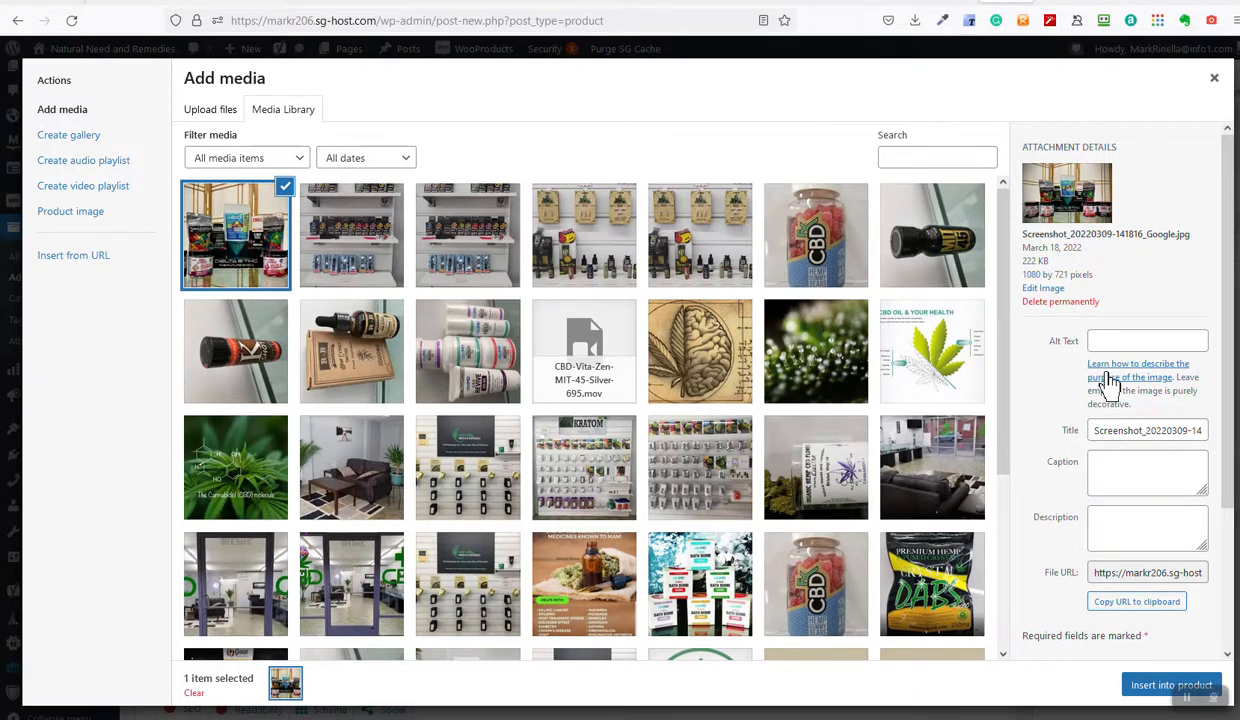
pyautogui.doubleClick(1100, 430)
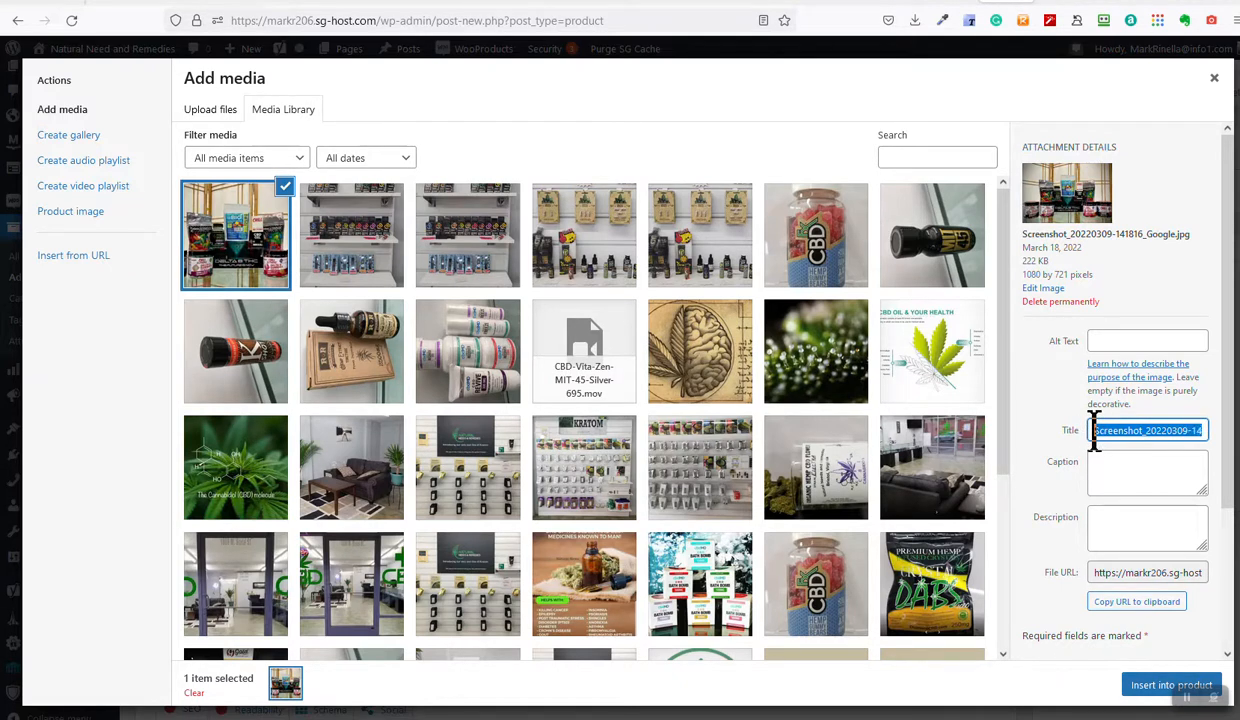
pyautogui.click(1108, 531)
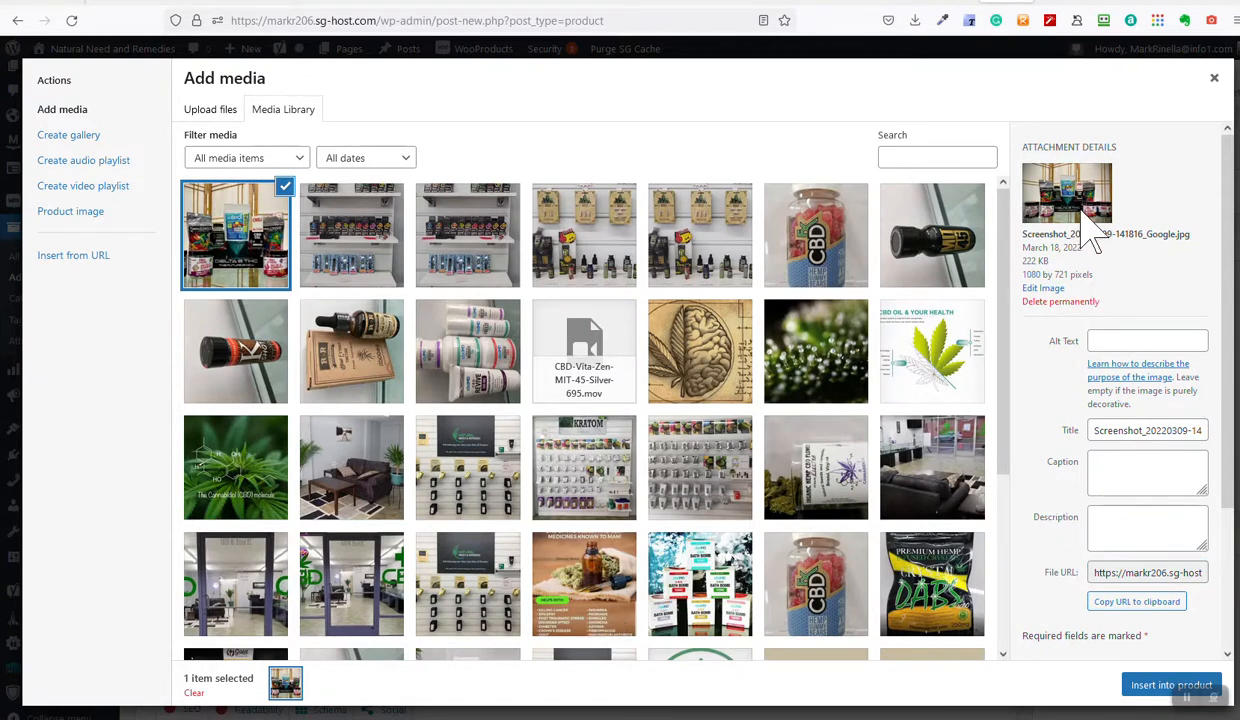
pyautogui.click(1092, 340)
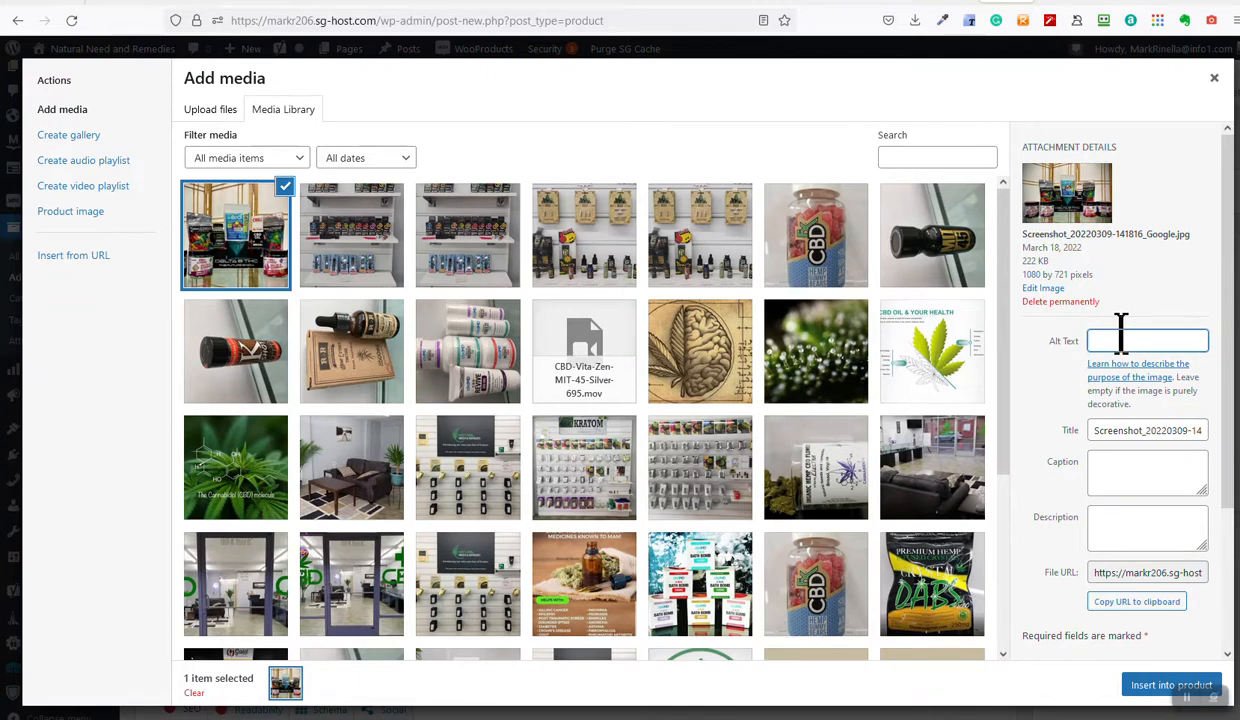
pyautogui.doubleClick(1125, 431)
pyautogui.click(1122, 536)
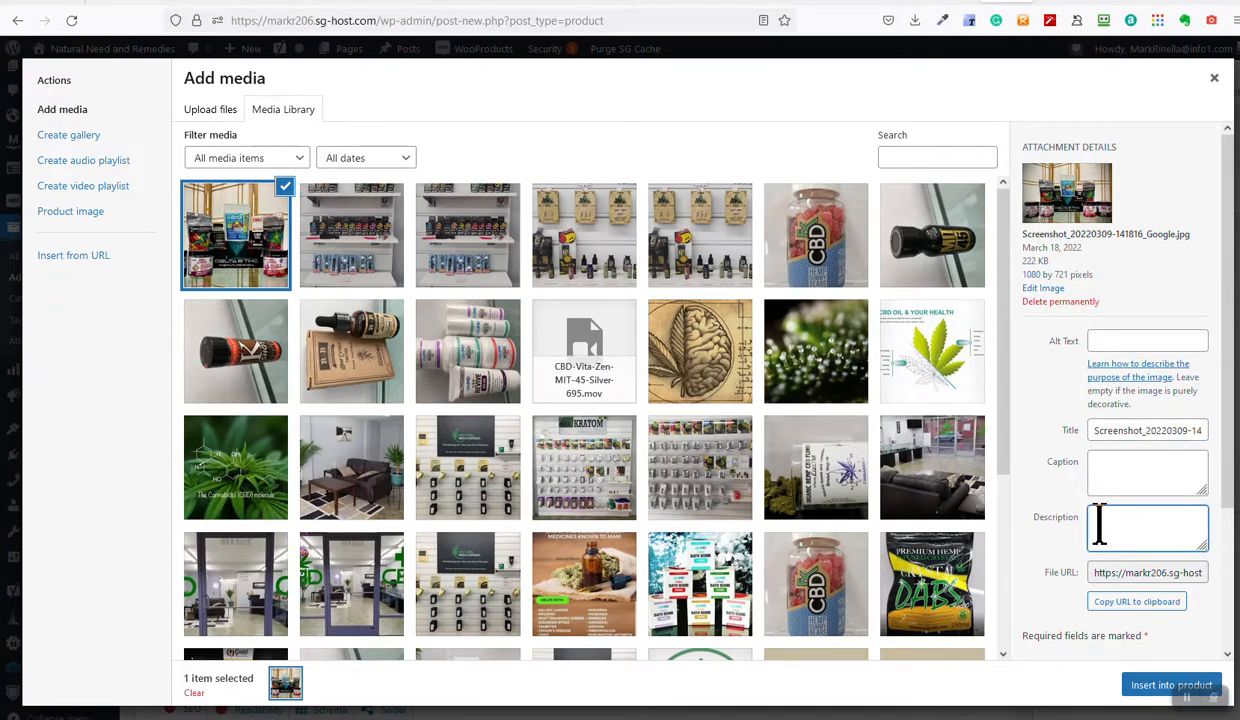
pyautogui.click(1135, 688)
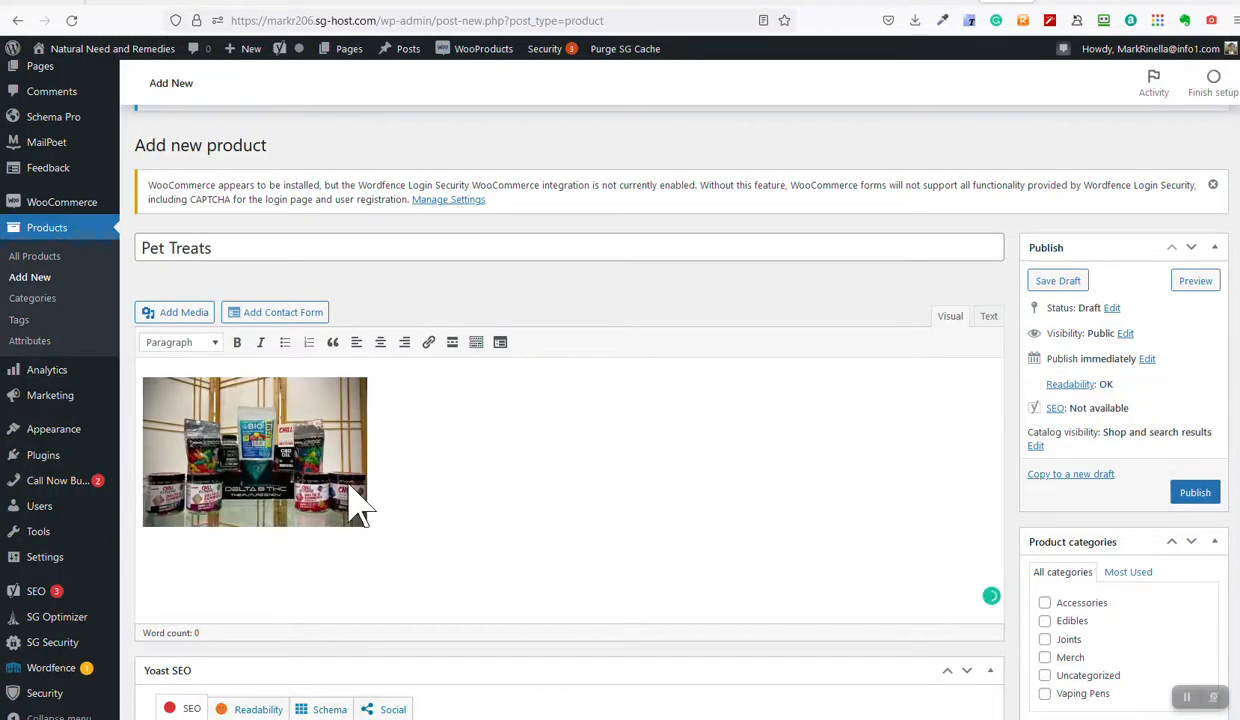
# Step: Open the product image picker, look through the uploaded image and the rest of the media library, and close it
pyautogui.scroll(-1, 400, 527)
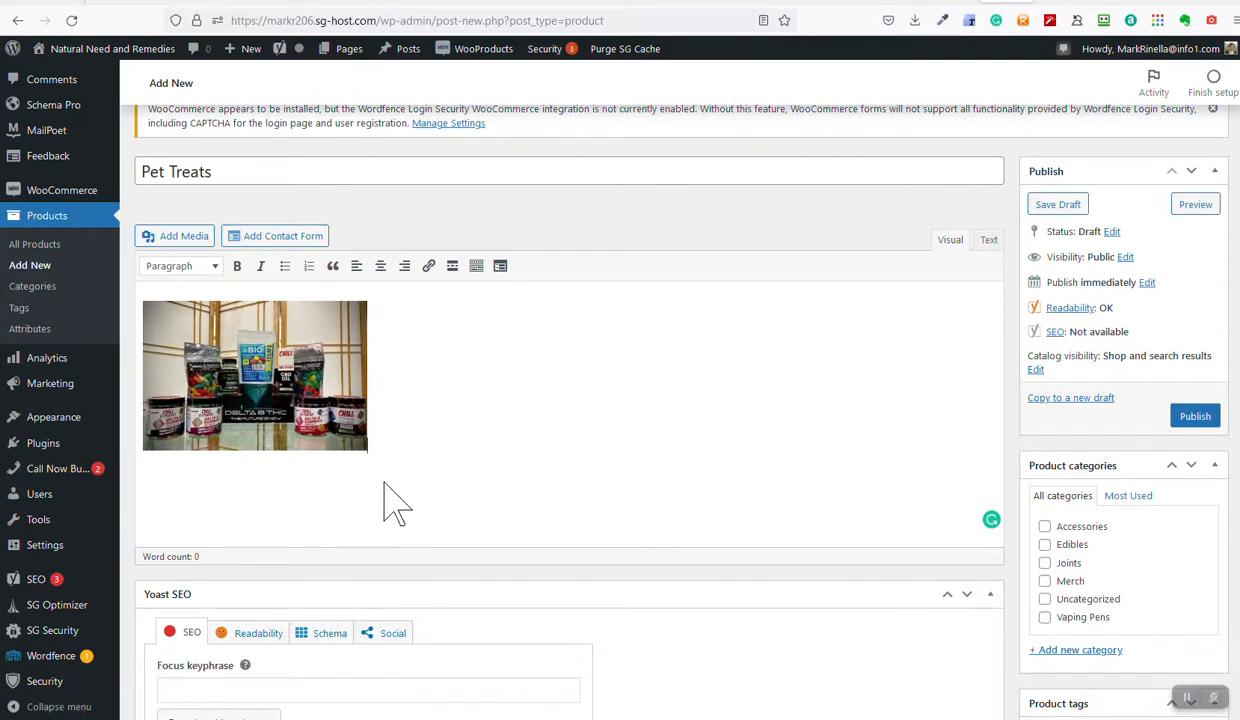
pyautogui.scroll(-5, 457, 501)
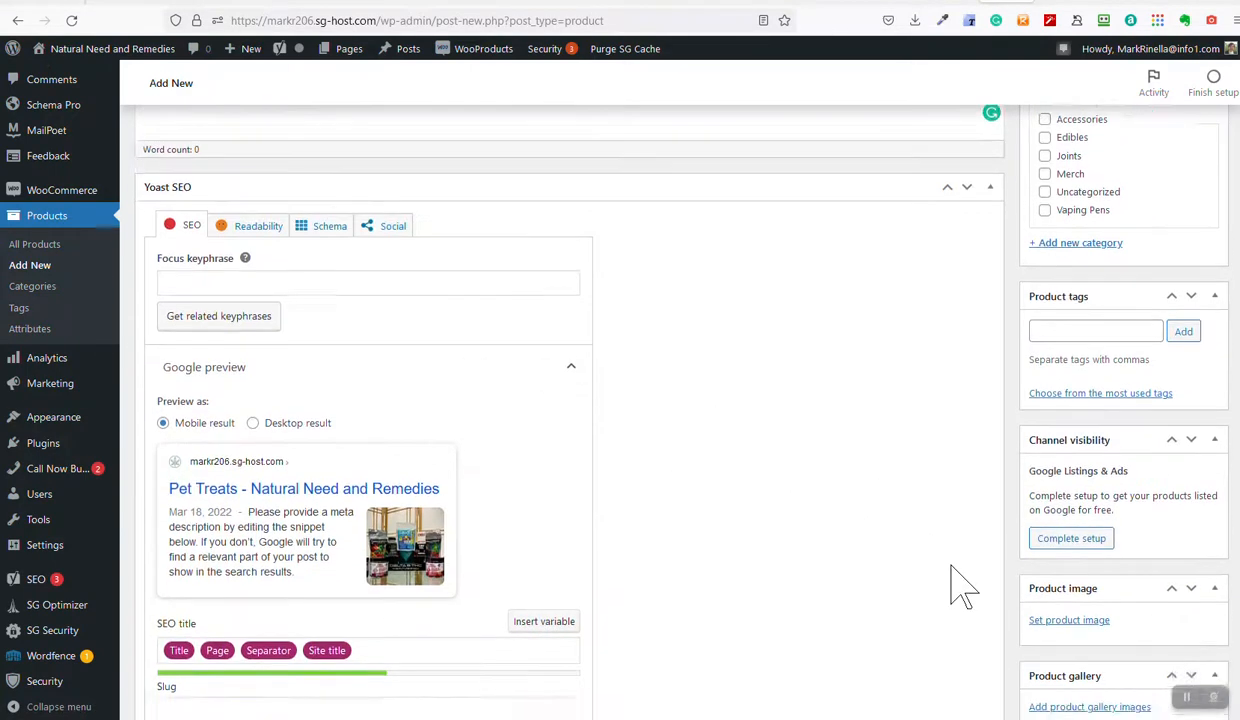
pyautogui.scroll(-3, 960, 585)
pyautogui.click(1076, 496)
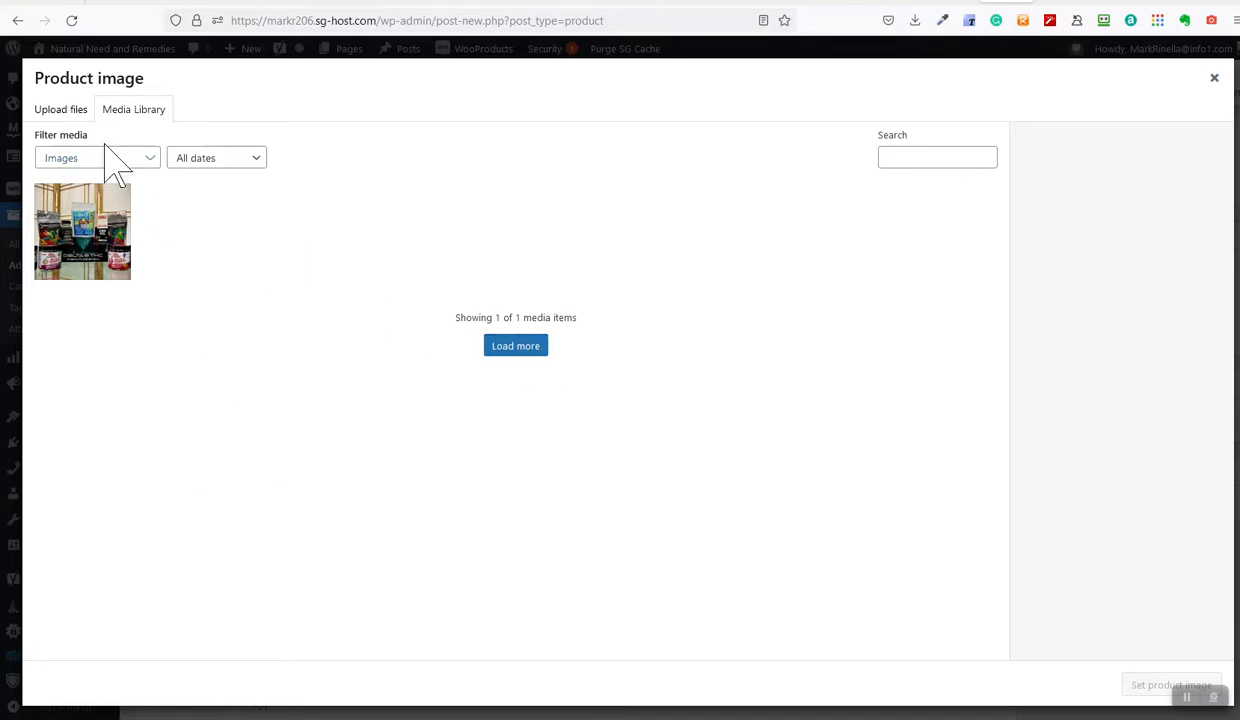
pyautogui.click(98, 243)
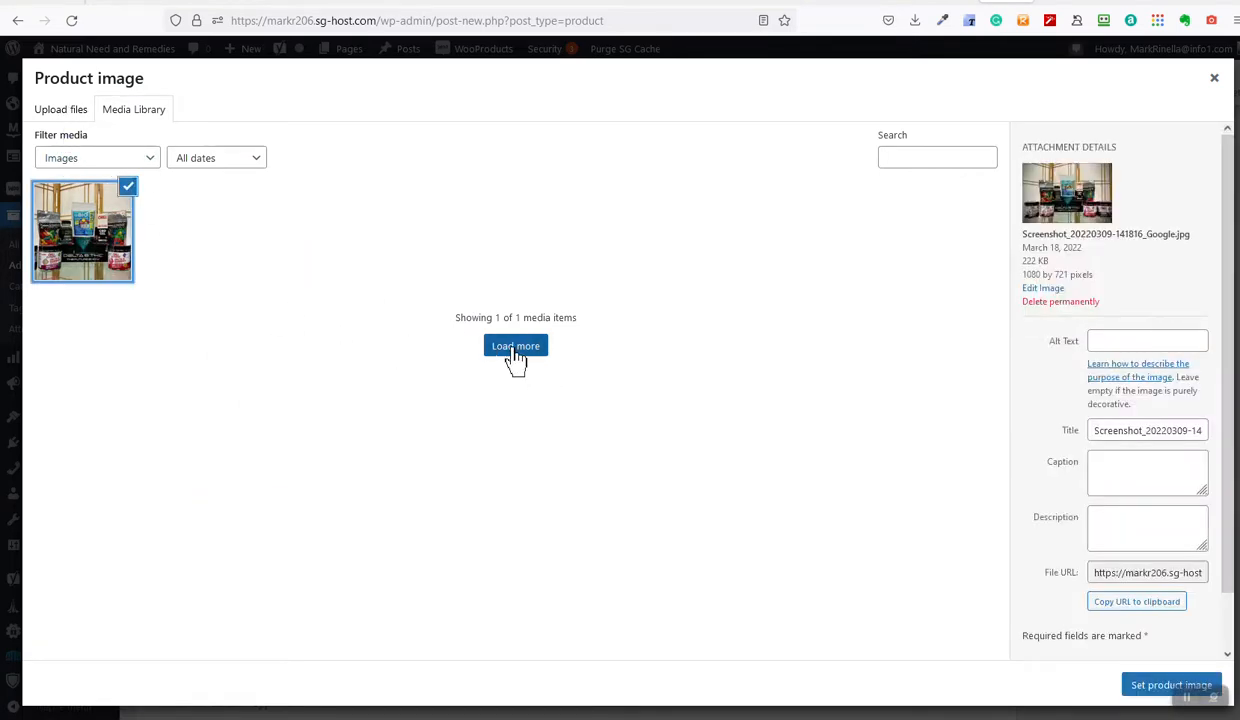
pyautogui.click(516, 348)
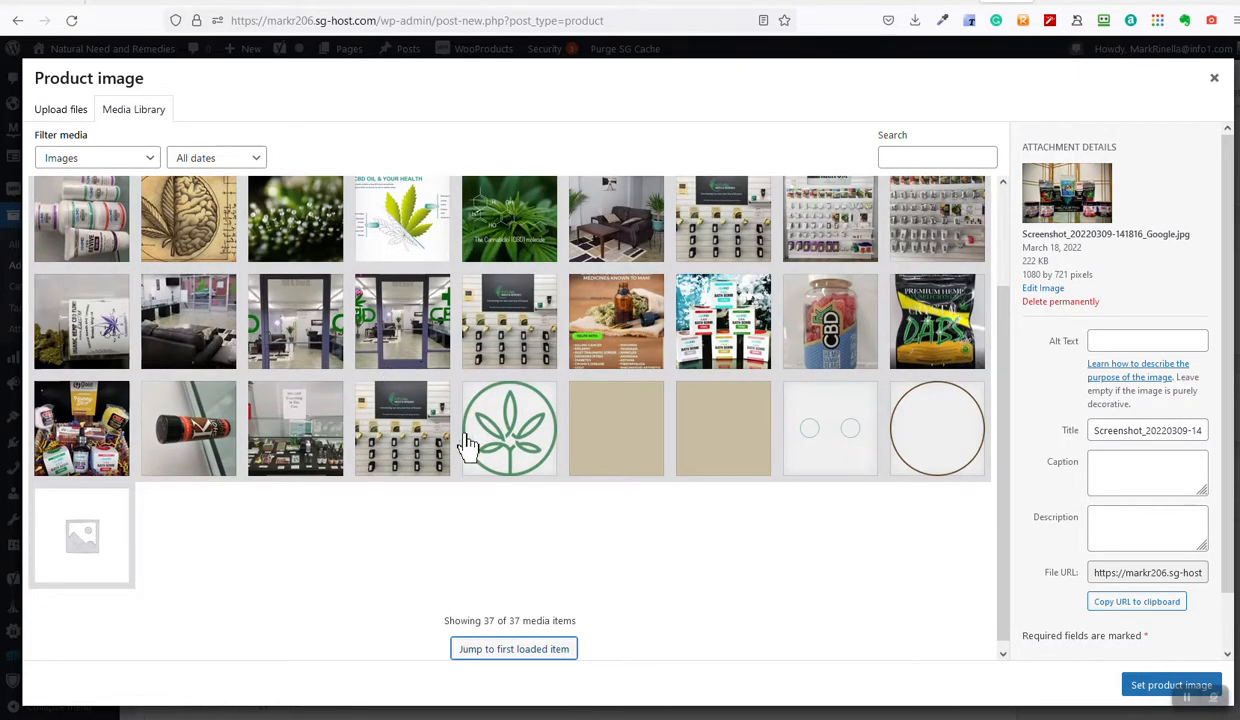
pyautogui.scroll(1, 476, 398)
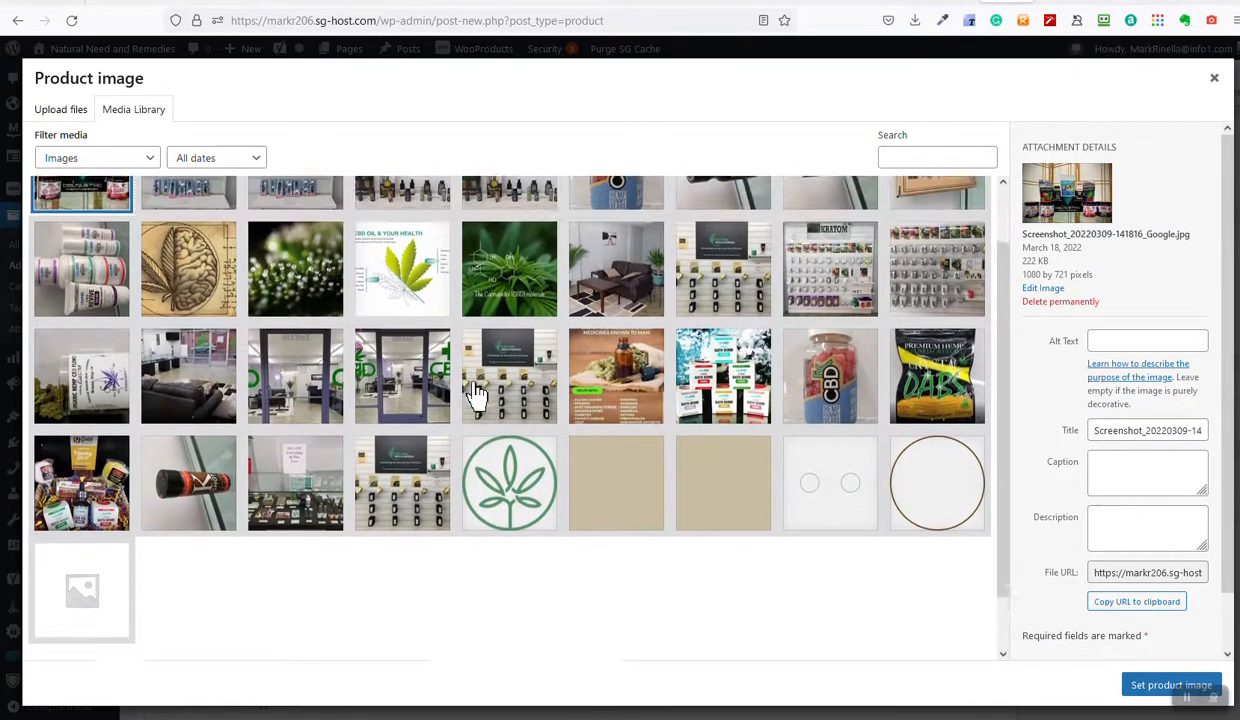
pyautogui.click(1215, 80)
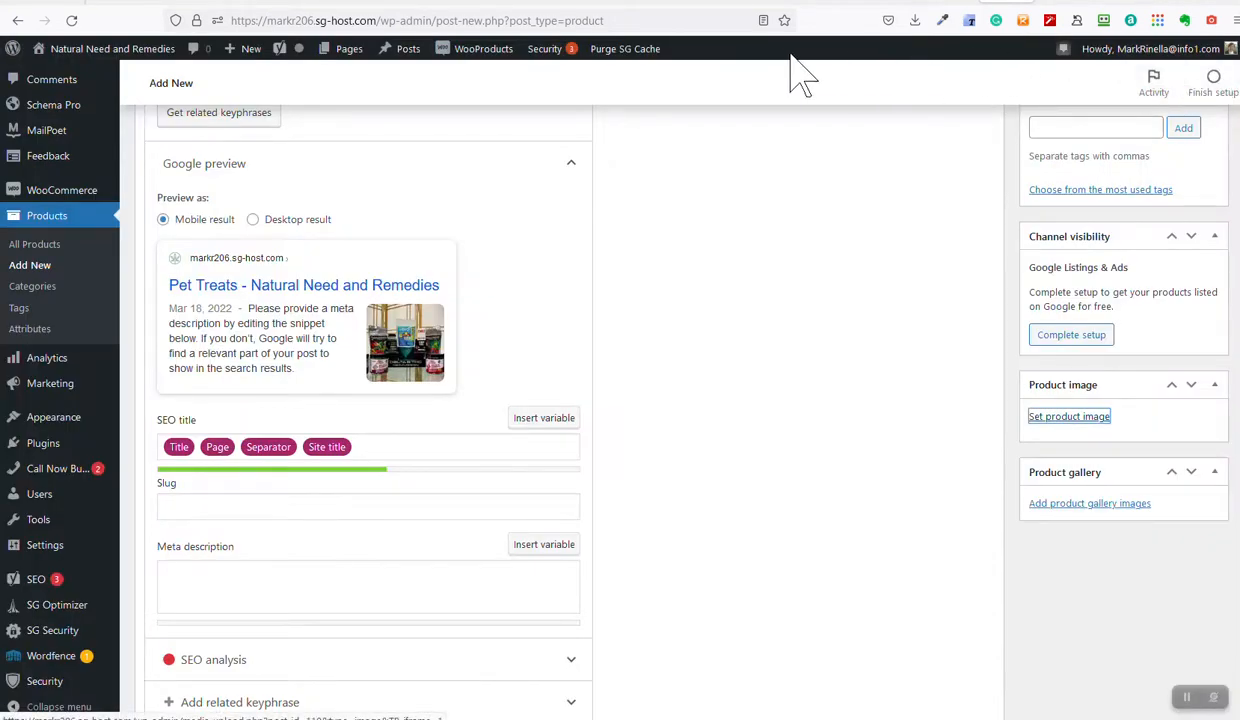
# Step: Open the desktop picture of image titles in Snagit, examine the files marked with arrows, and return to the product page in the browser
pyautogui.click(1170, 1)
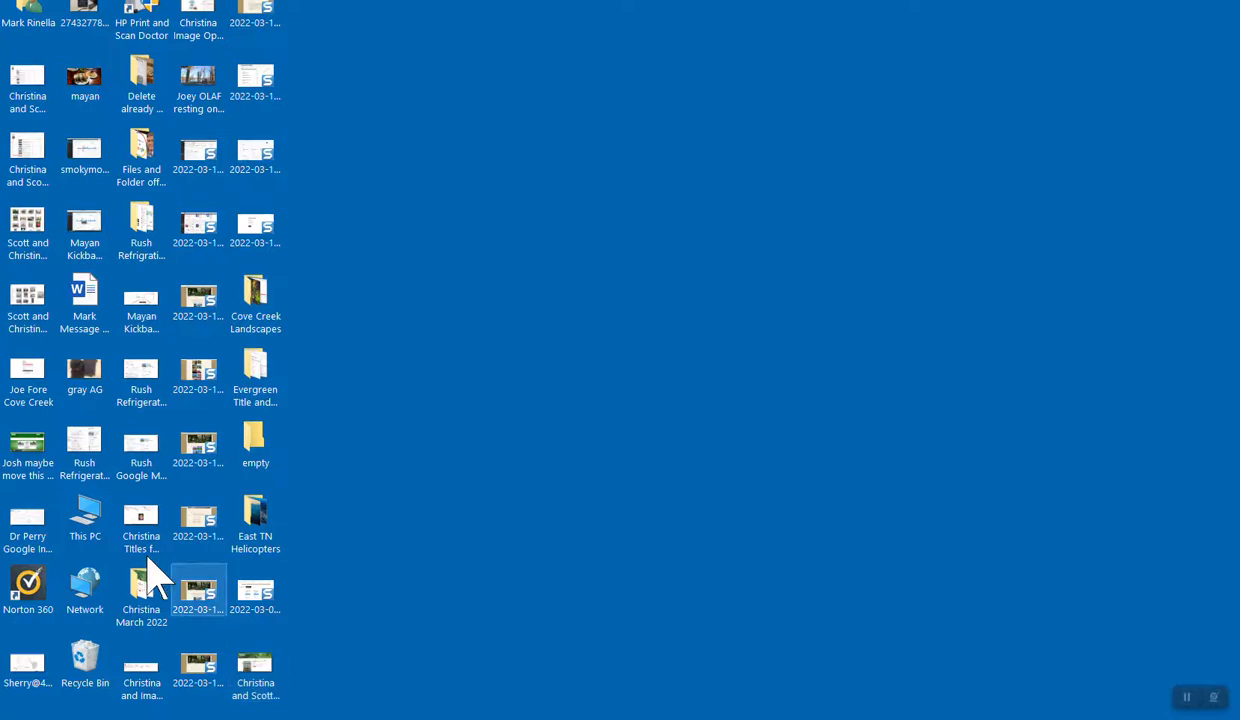
pyautogui.click(33, 262)
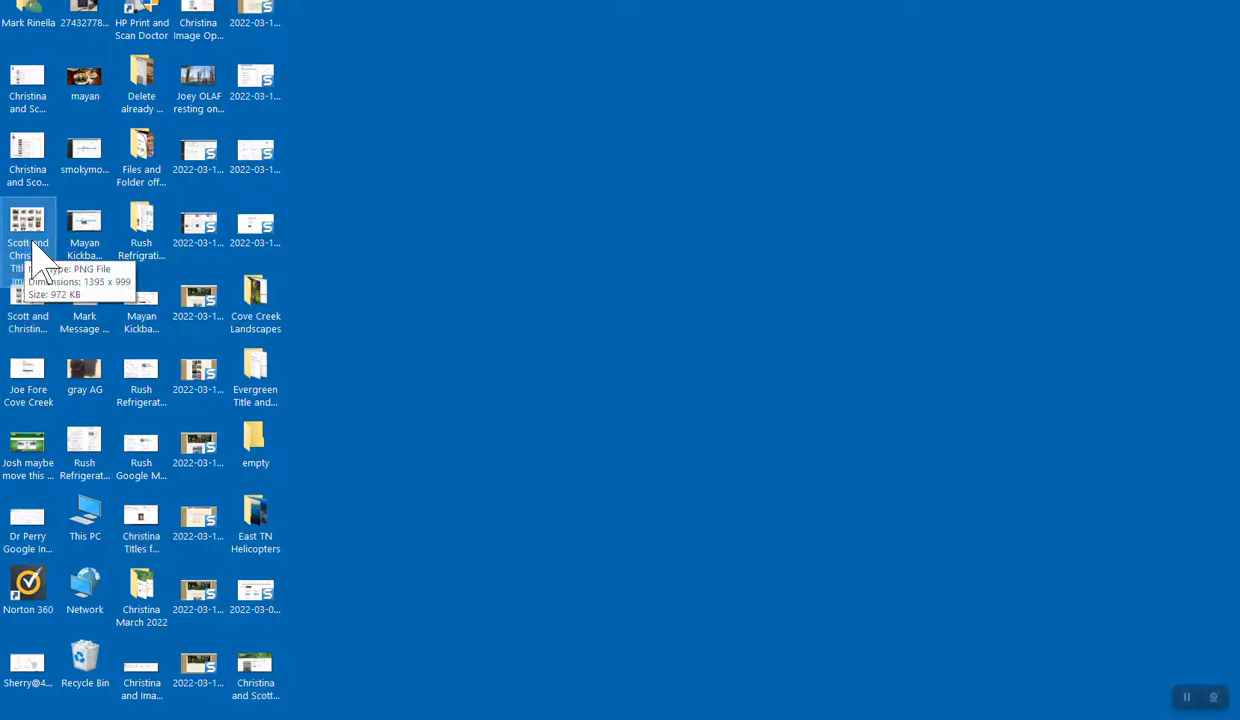
pyautogui.doubleClick(35, 262)
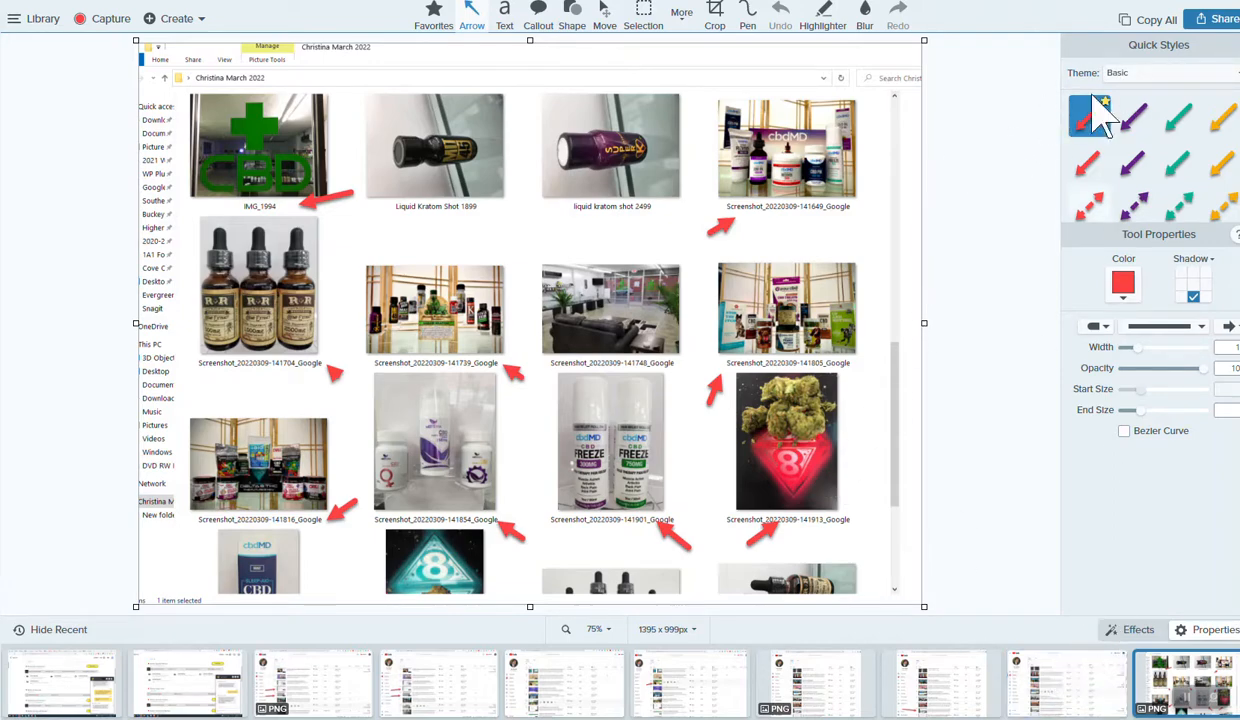
pyautogui.click(1163, 1)
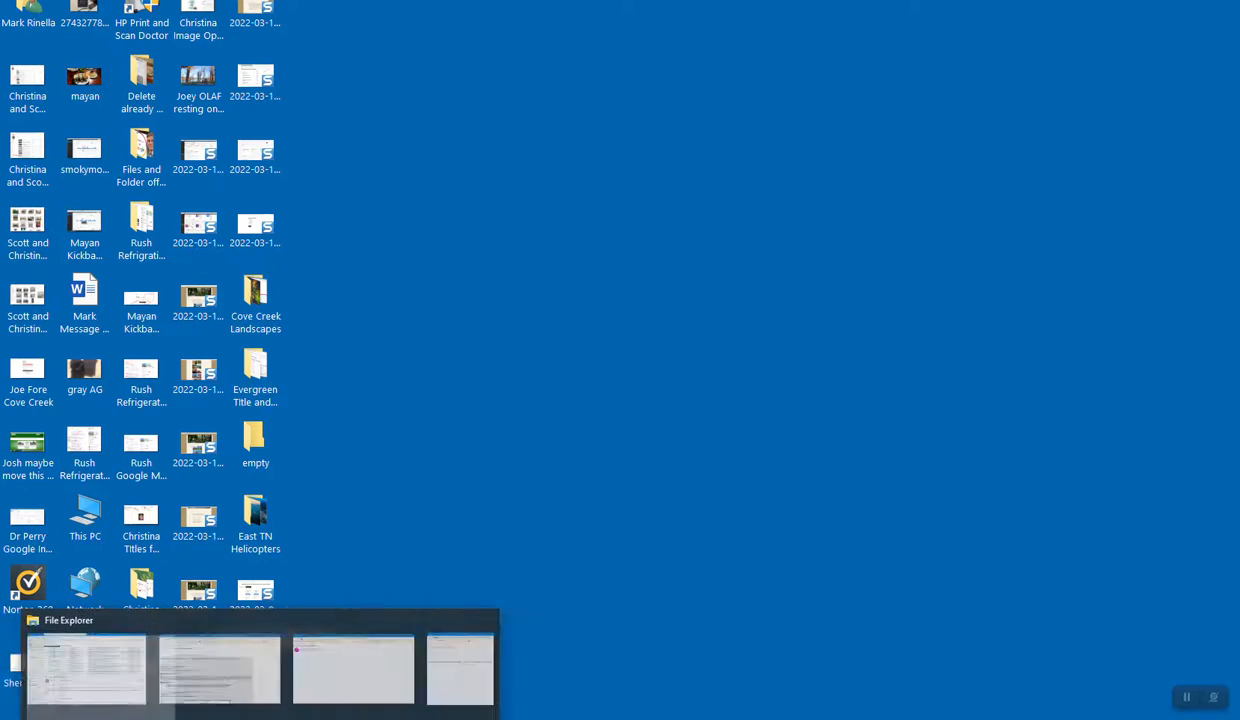
pyautogui.click(140, 670)
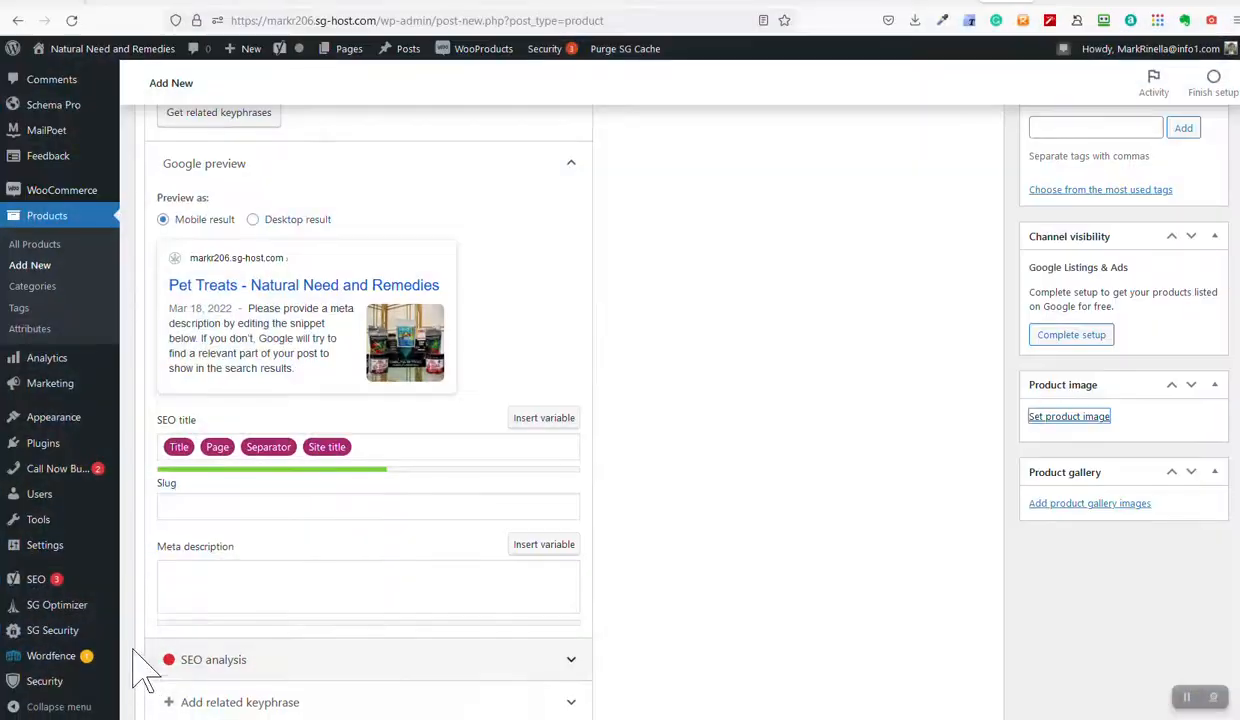
# Step: Highlight the temporary domain in the site's address and return to the Pet Treats product description
pyautogui.scroll(6, 22, 435)
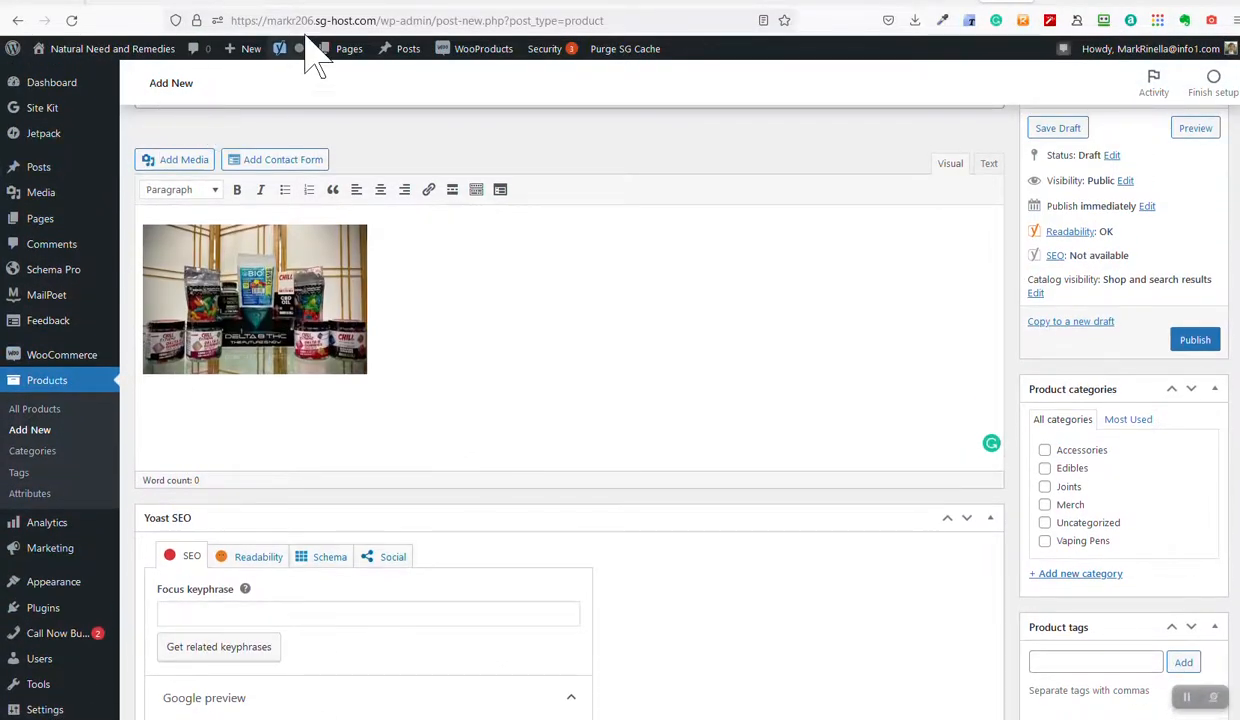
pyautogui.moveTo(287, 20); pyautogui.dragTo(331, 20)
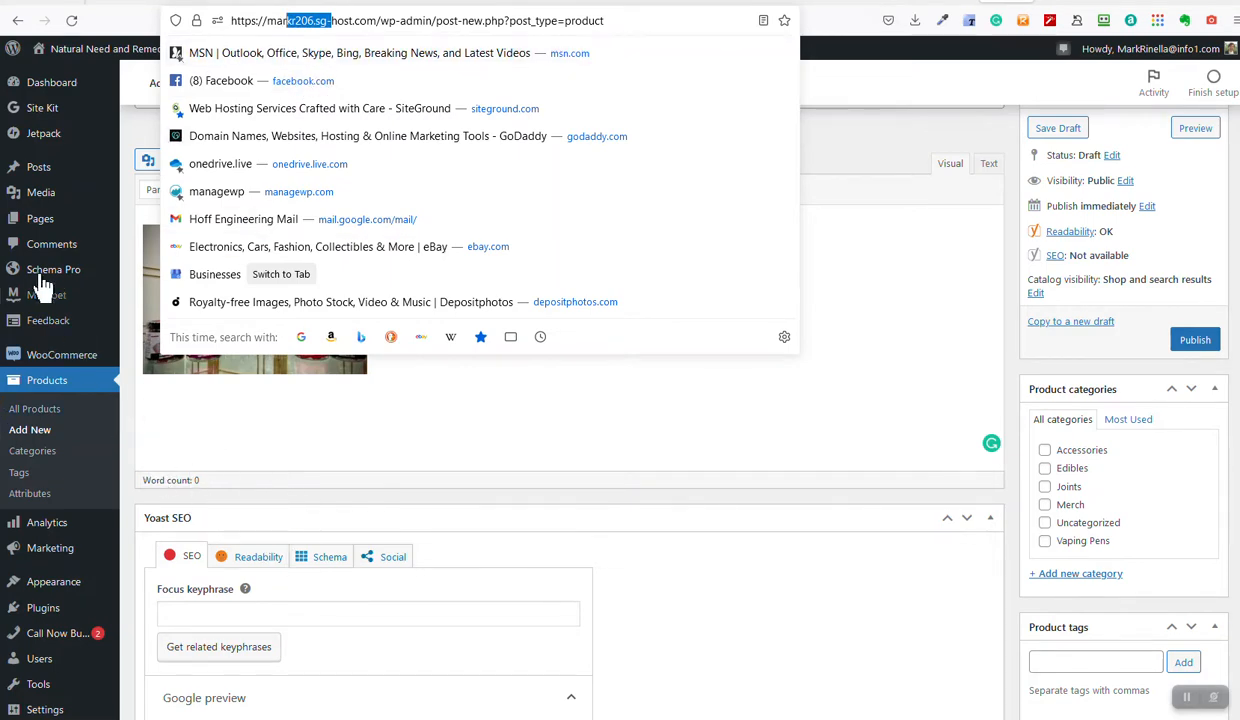
pyautogui.click(327, 418)
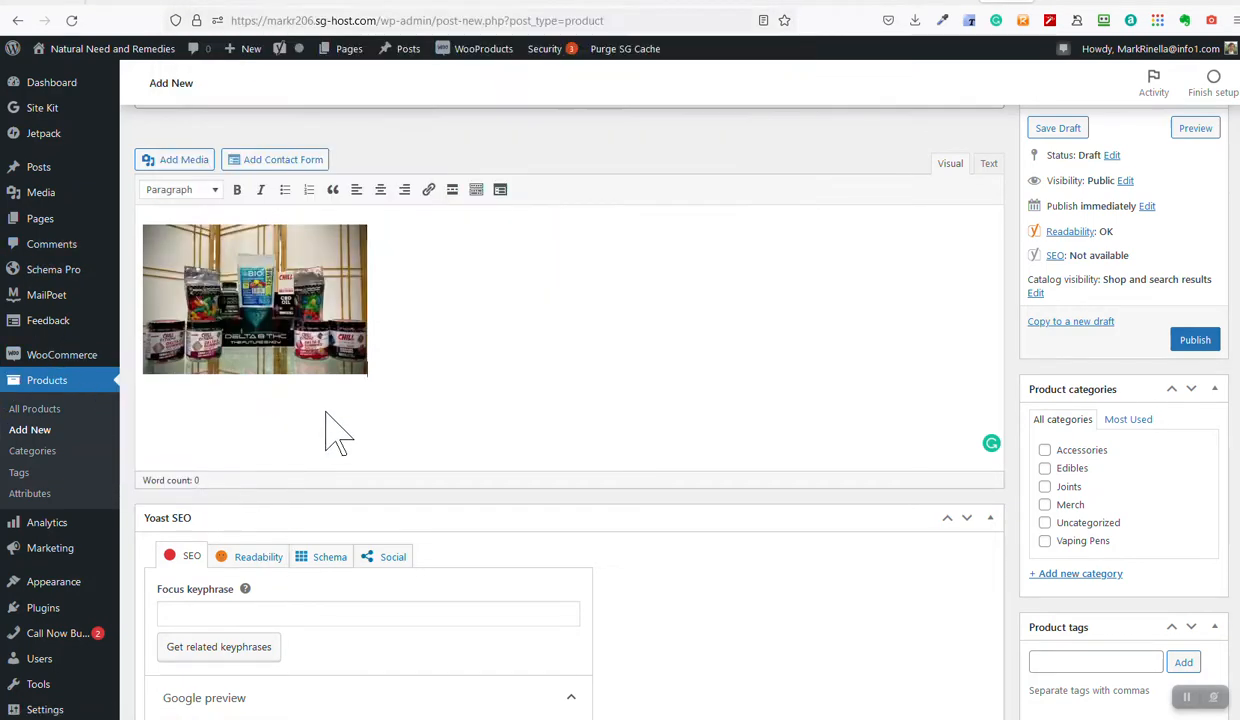
# Step: Leave the unsaved product page for the Media Library, look through its images and highlight the media item count
pyautogui.click(60, 193)
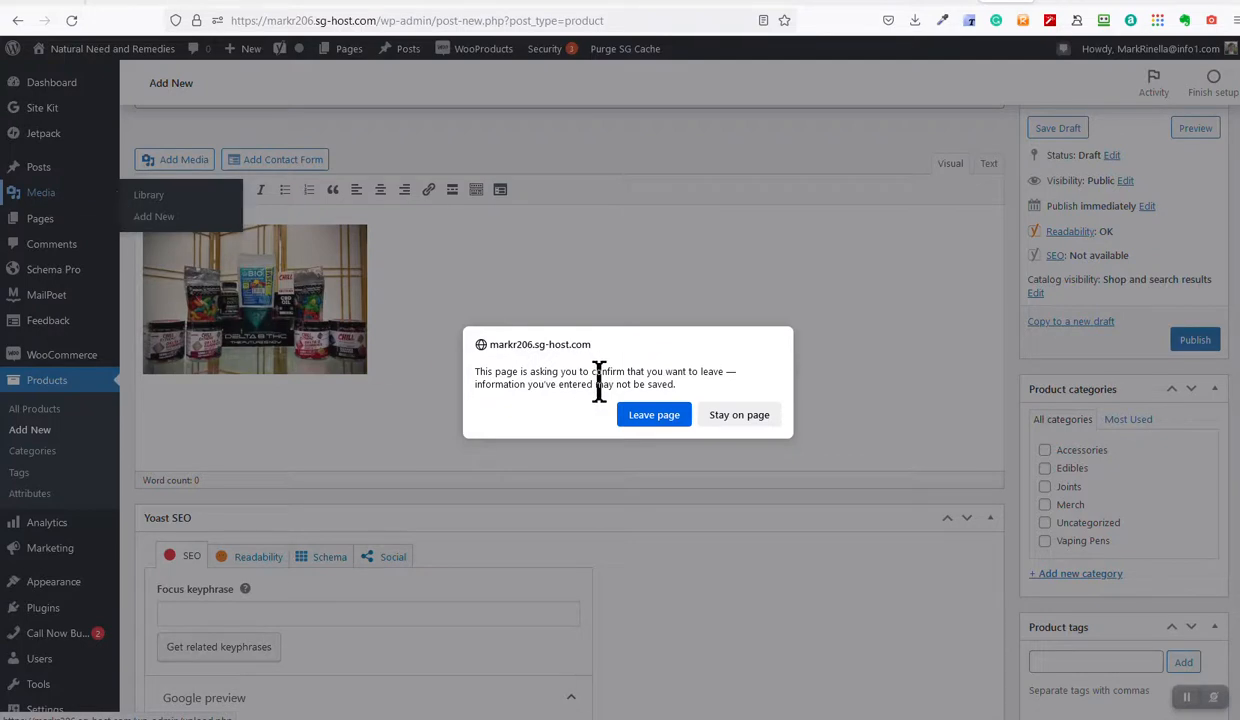
pyautogui.click(650, 415)
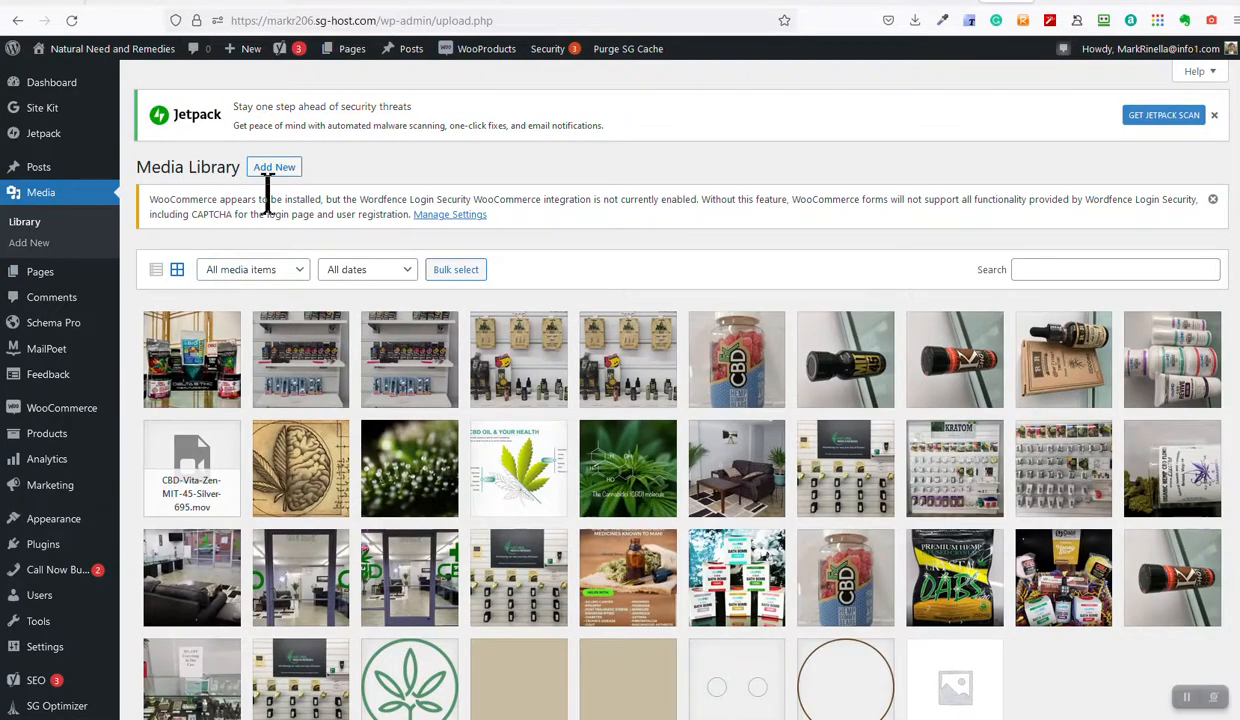
pyautogui.scroll(-2, 620, 612)
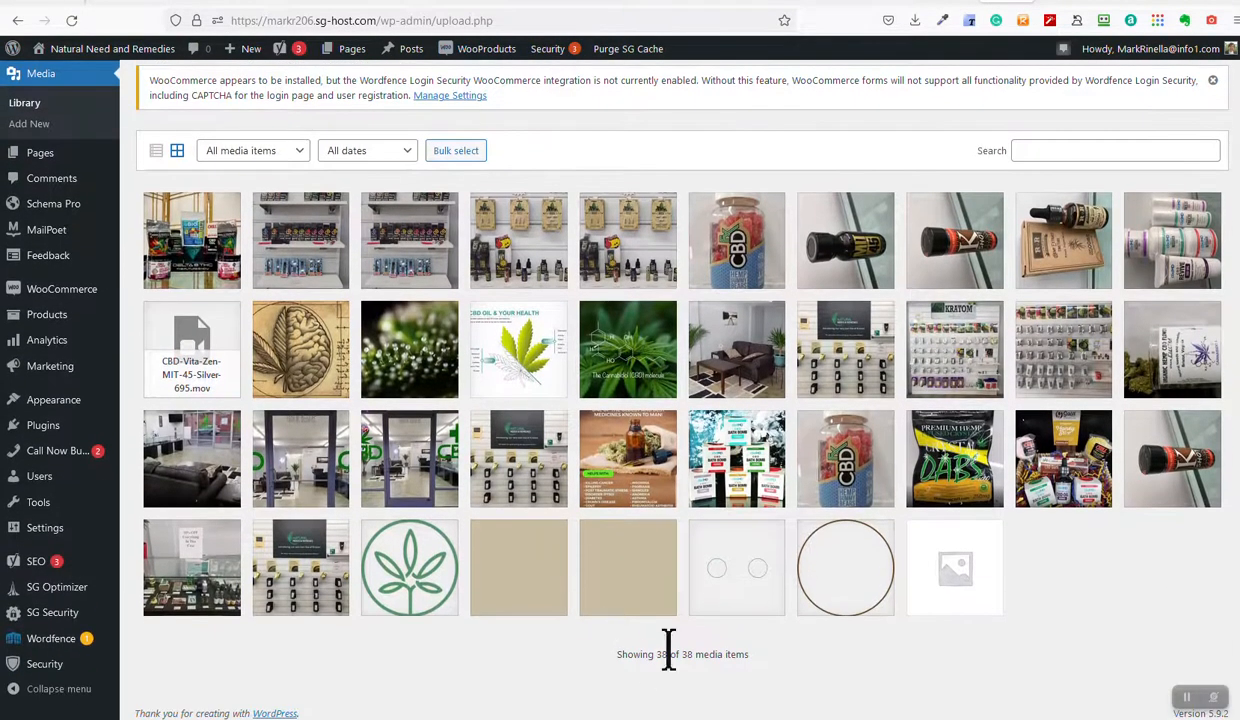
pyautogui.moveTo(769, 670); pyautogui.dragTo(560, 655)
pyautogui.scroll(2, 590, 452)
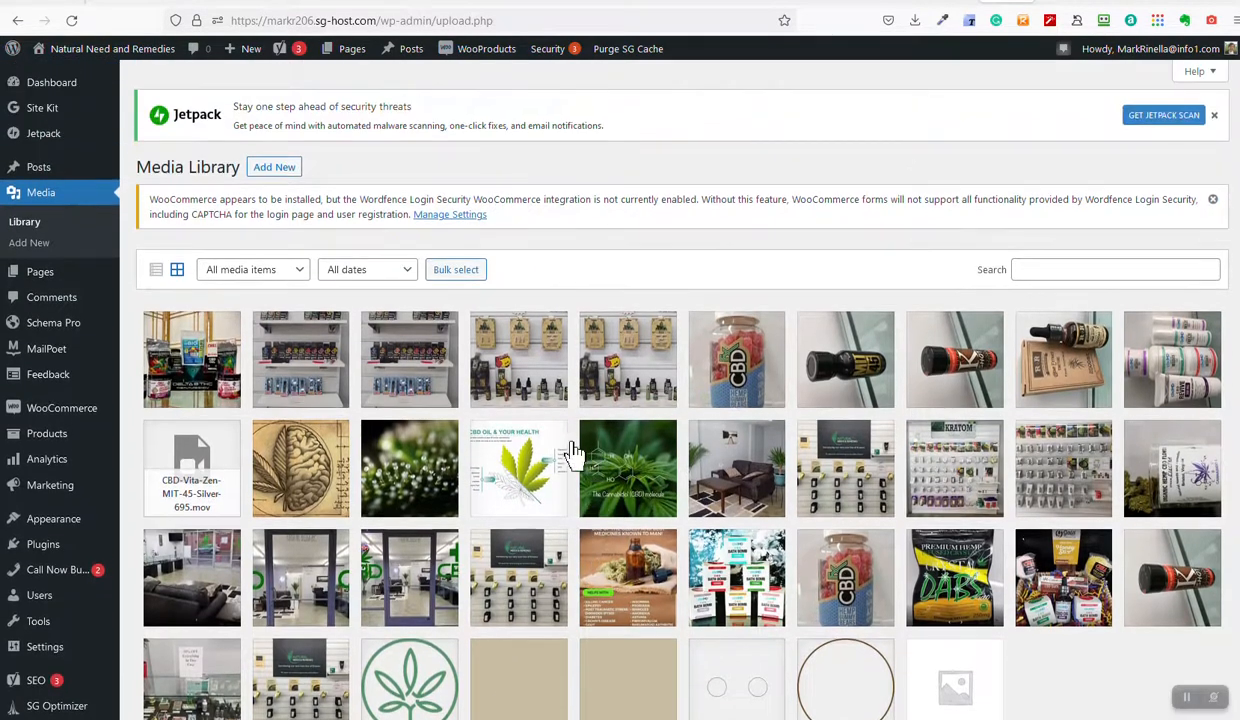
# Step: Open the file chooser for a new media upload and rename the red diamond flower image as "Lemon Haze Flower 8 Ball"
pyautogui.click(276, 168)
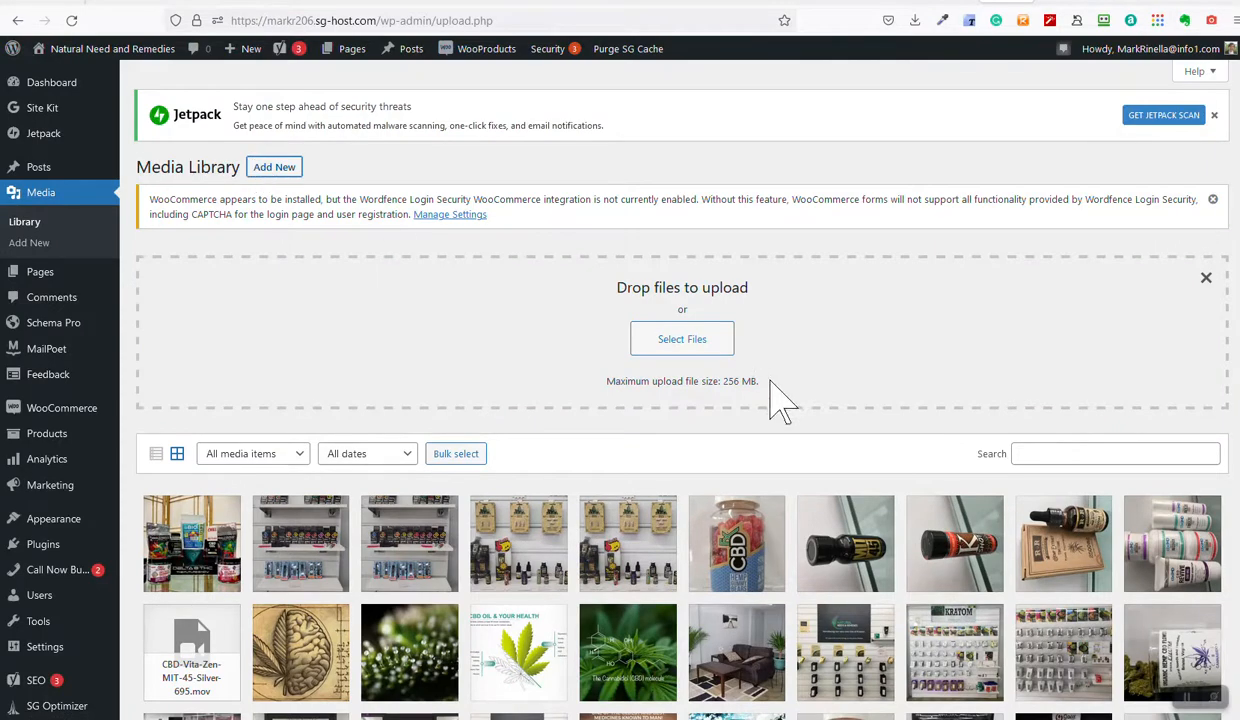
pyautogui.click(684, 342)
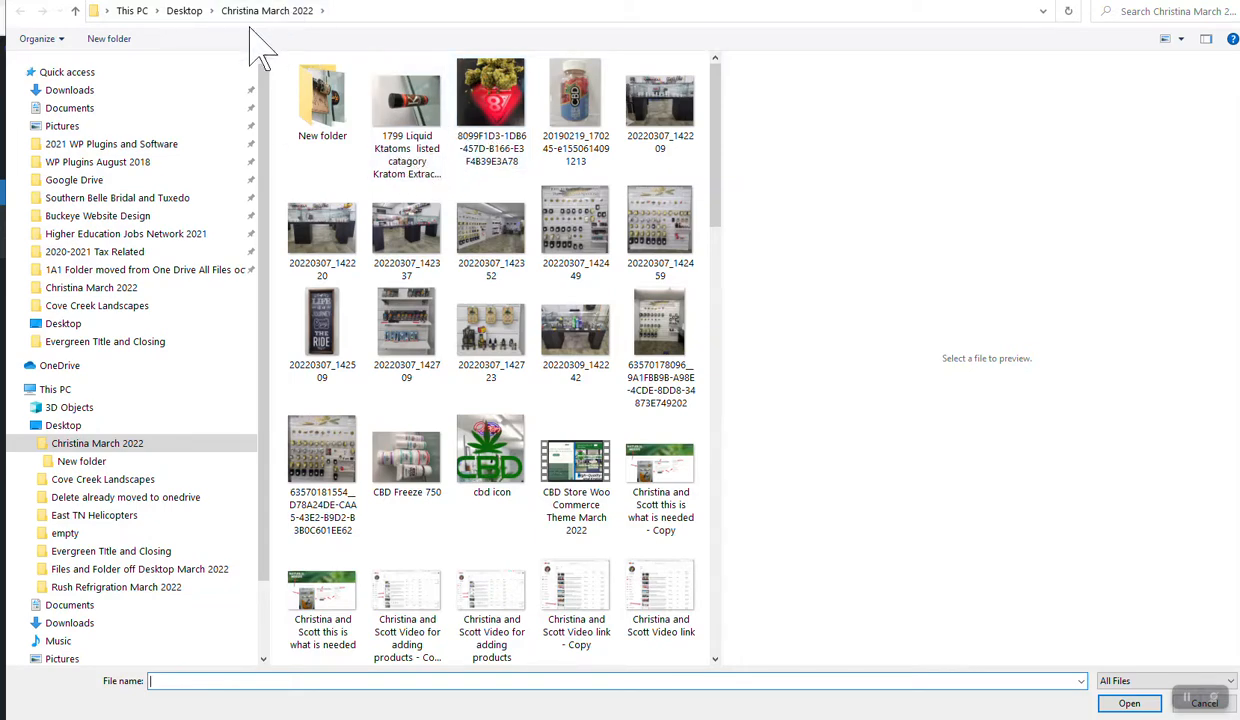
pyautogui.click(493, 180)
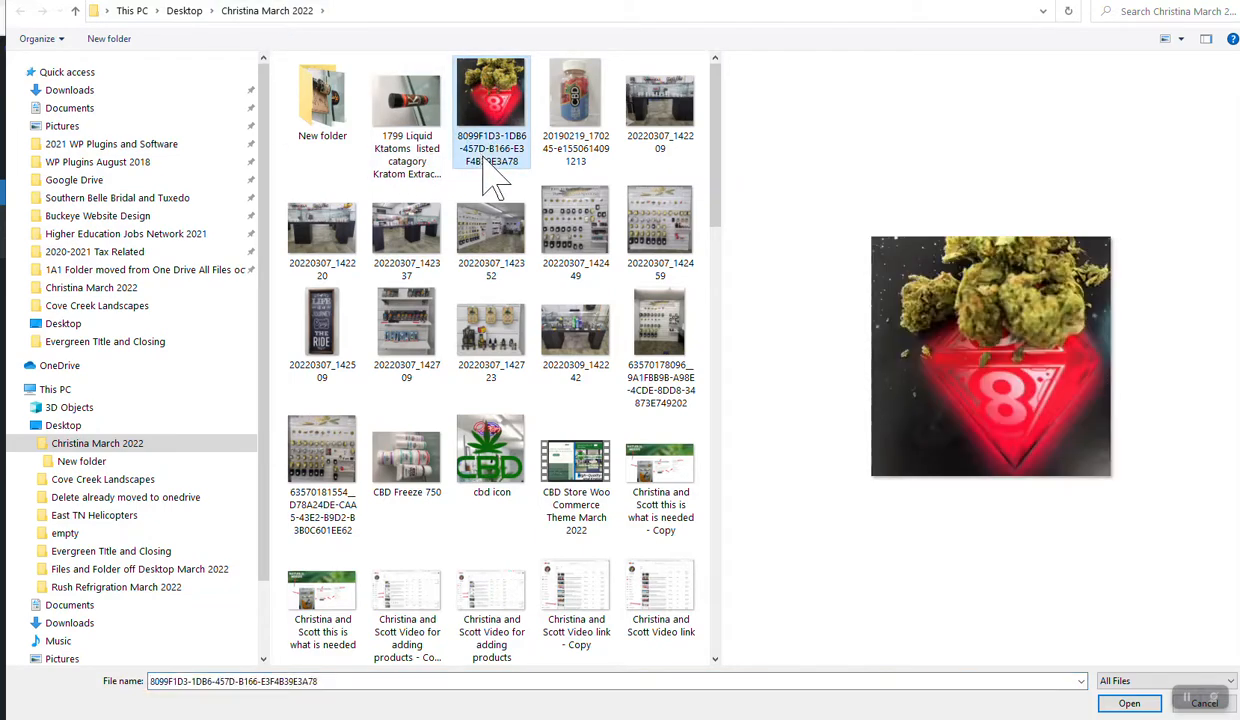
pyautogui.rightClick(493, 181)
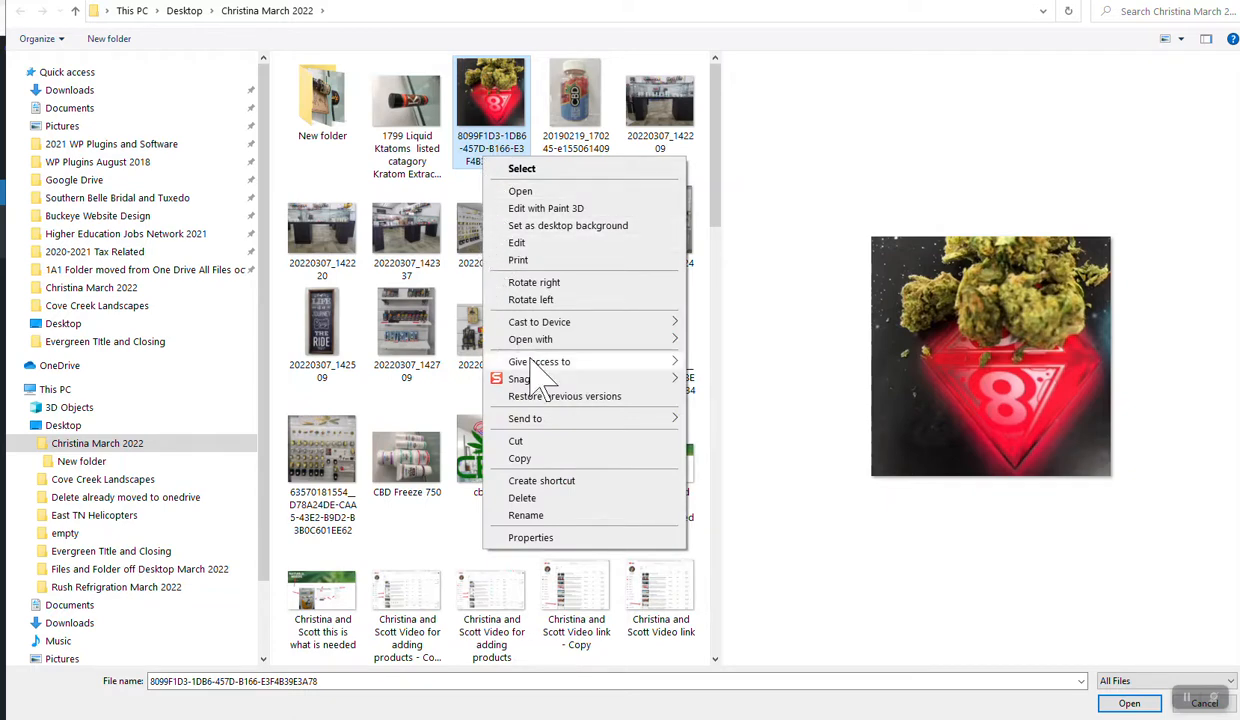
pyautogui.click(527, 516)
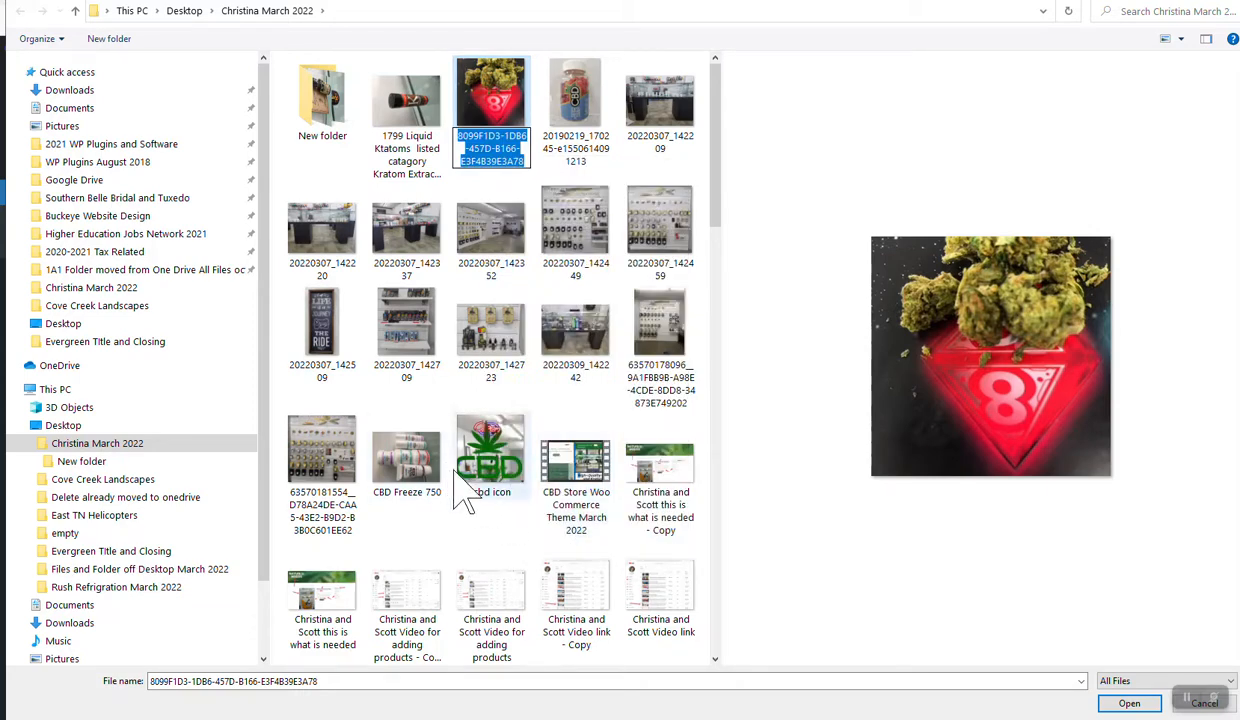
pyautogui.write('Lemon H')
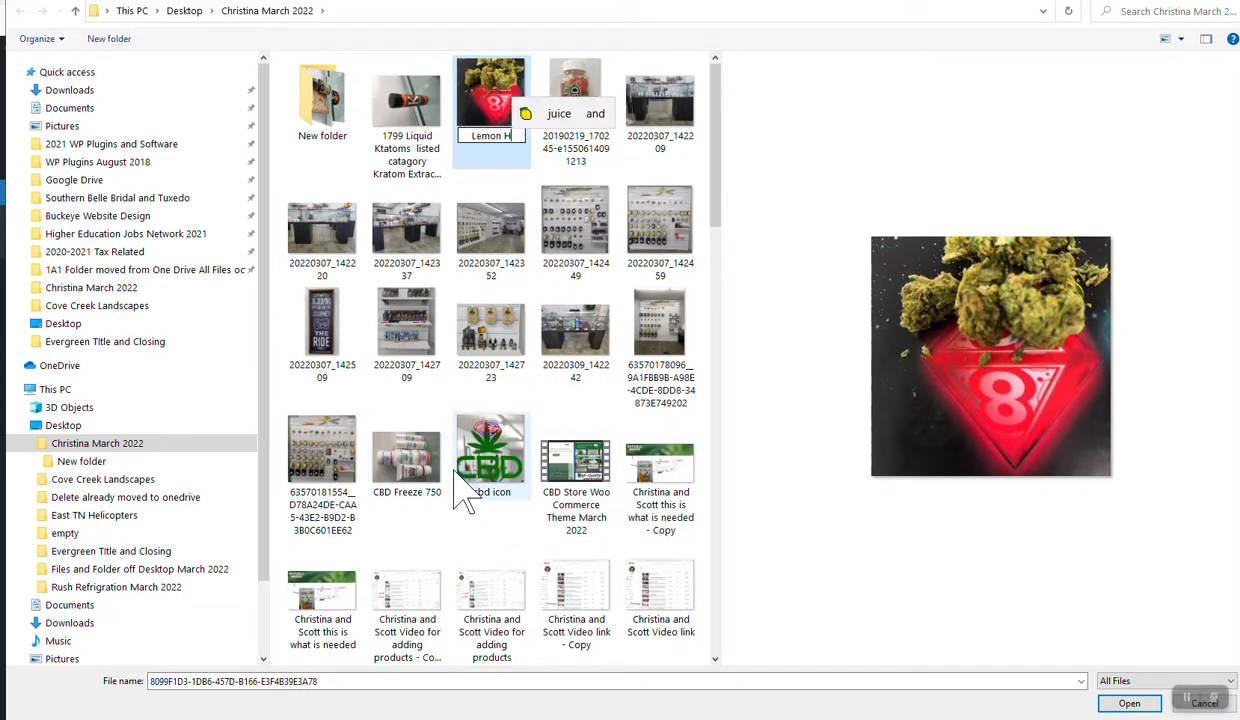
pyautogui.write('aze Flower')
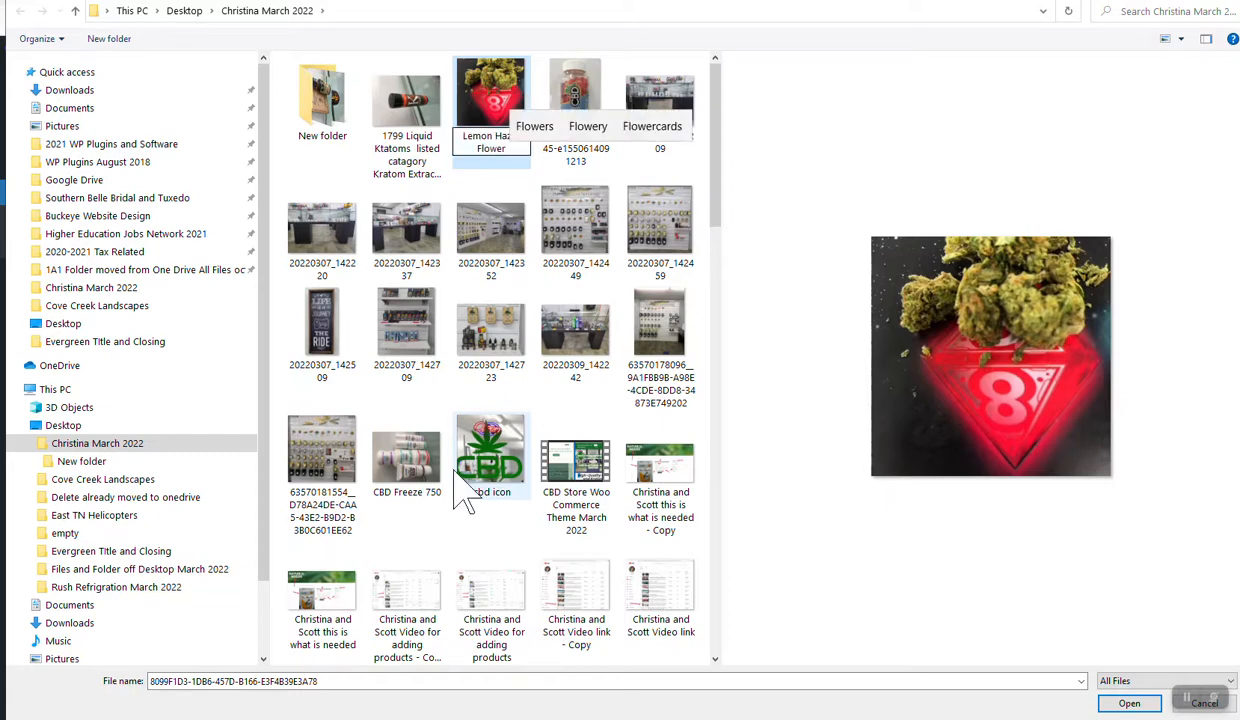
pyautogui.write(' 8 Ball')
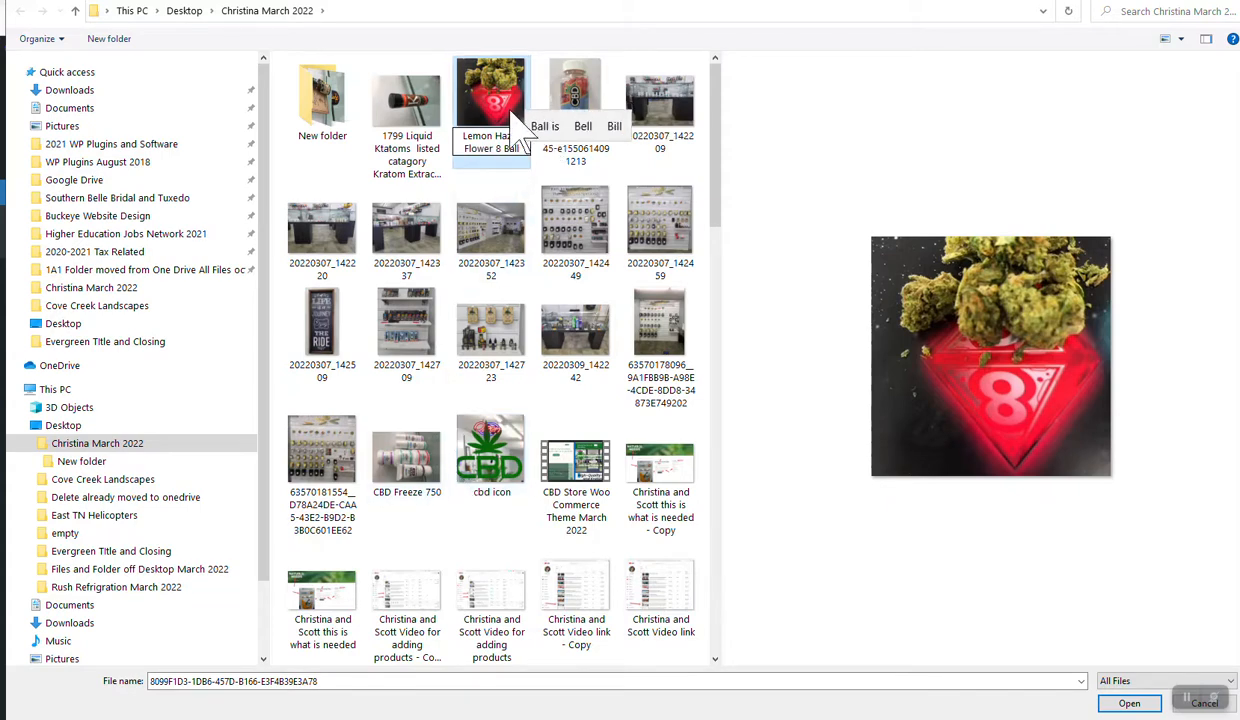
pyautogui.press('Return')
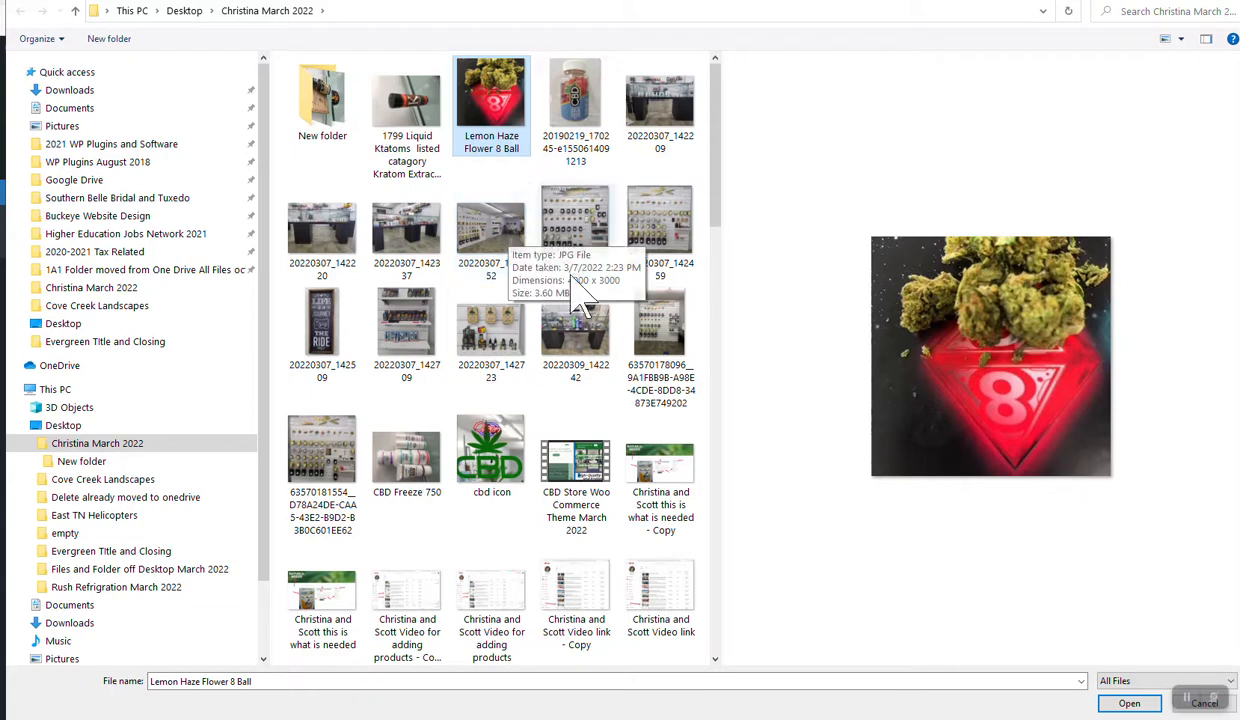
pyautogui.keyDown('shift'); pyautogui.click(645, 335); pyautogui.keyUp('shift')
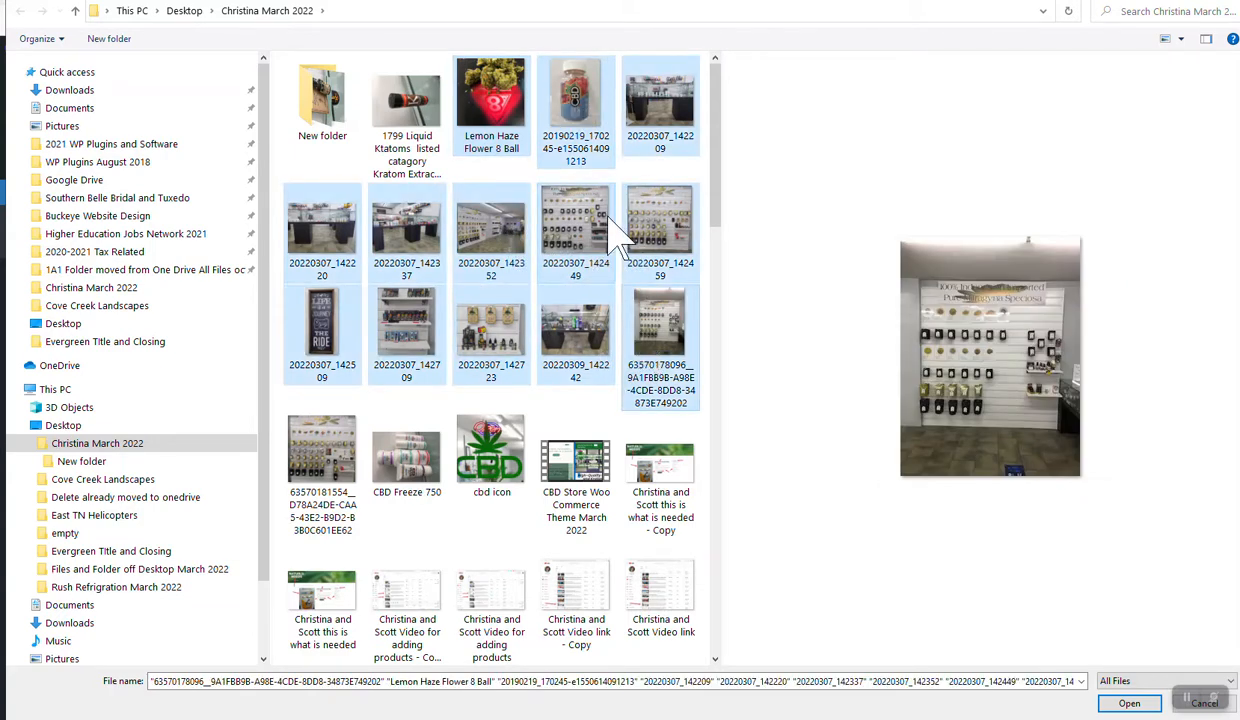
pyautogui.click(489, 148)
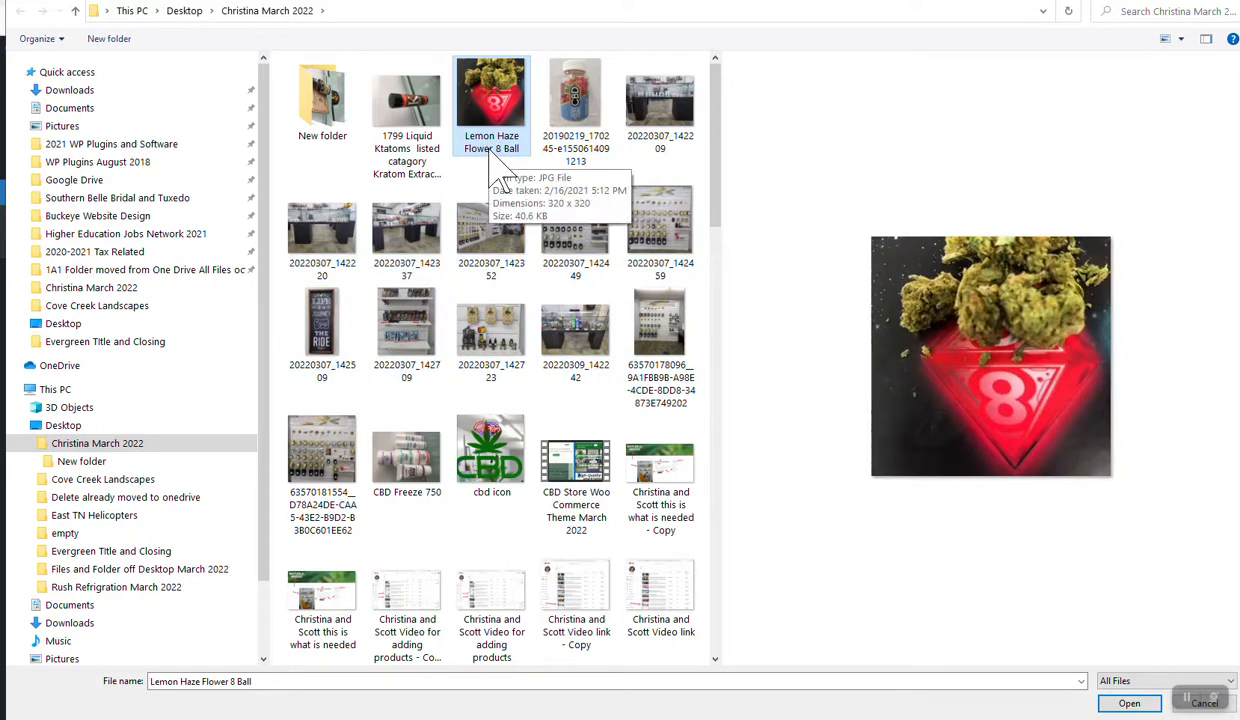
pyautogui.keyDown('shift'); pyautogui.click(655, 368); pyautogui.keyUp('shift')
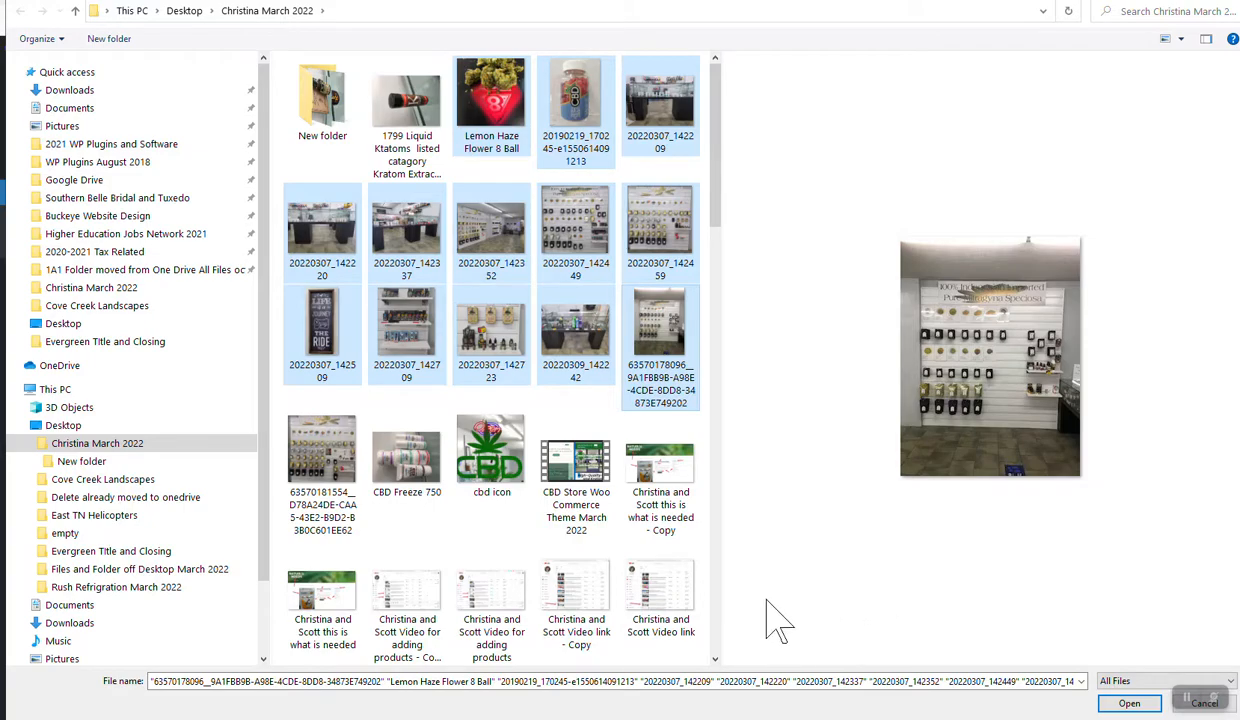
pyautogui.click(1129, 703)
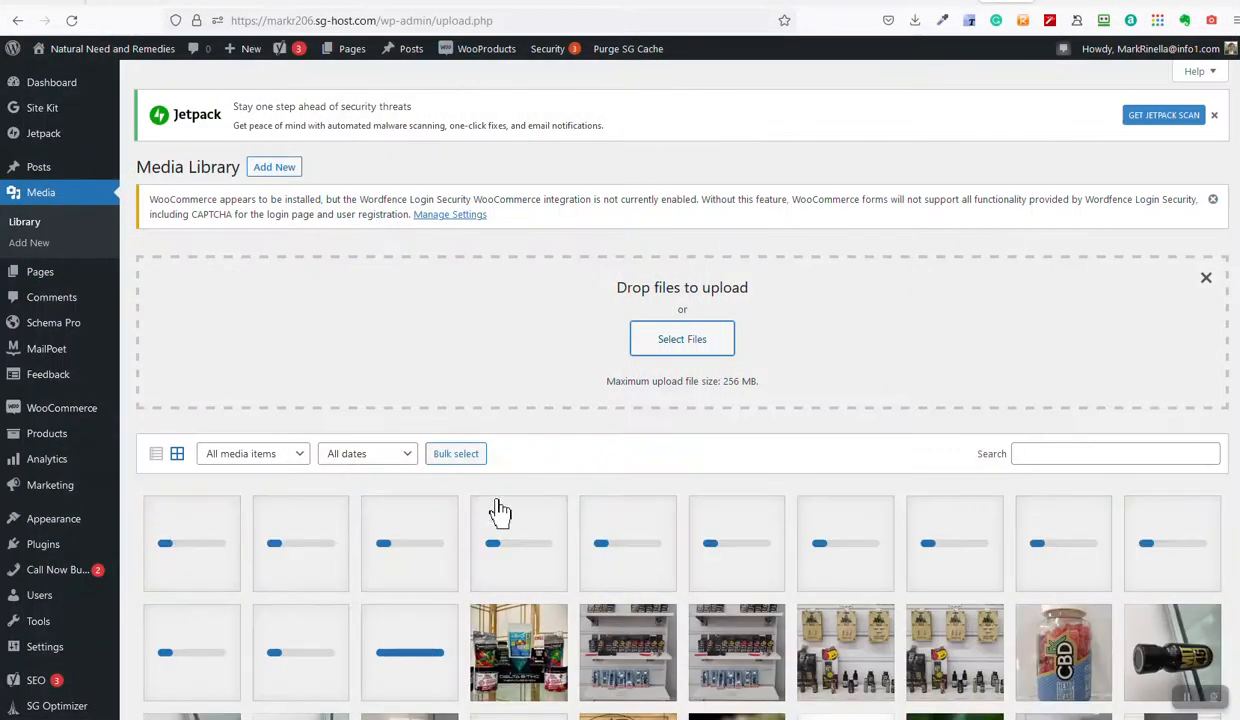
# Step: Open the details of the vape pen shelf image and set its alternative text to "Vape Pens Gelato Delicious"
pyautogui.scroll(-3, 534, 567)
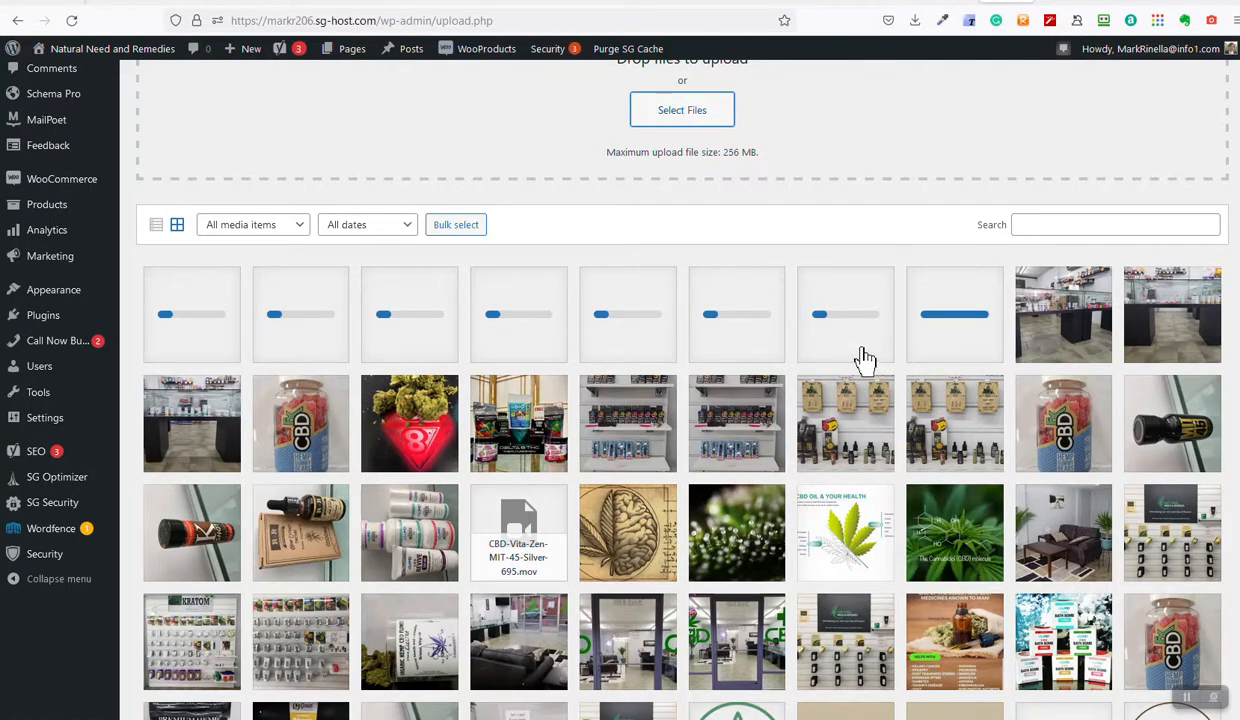
pyautogui.click(747, 443)
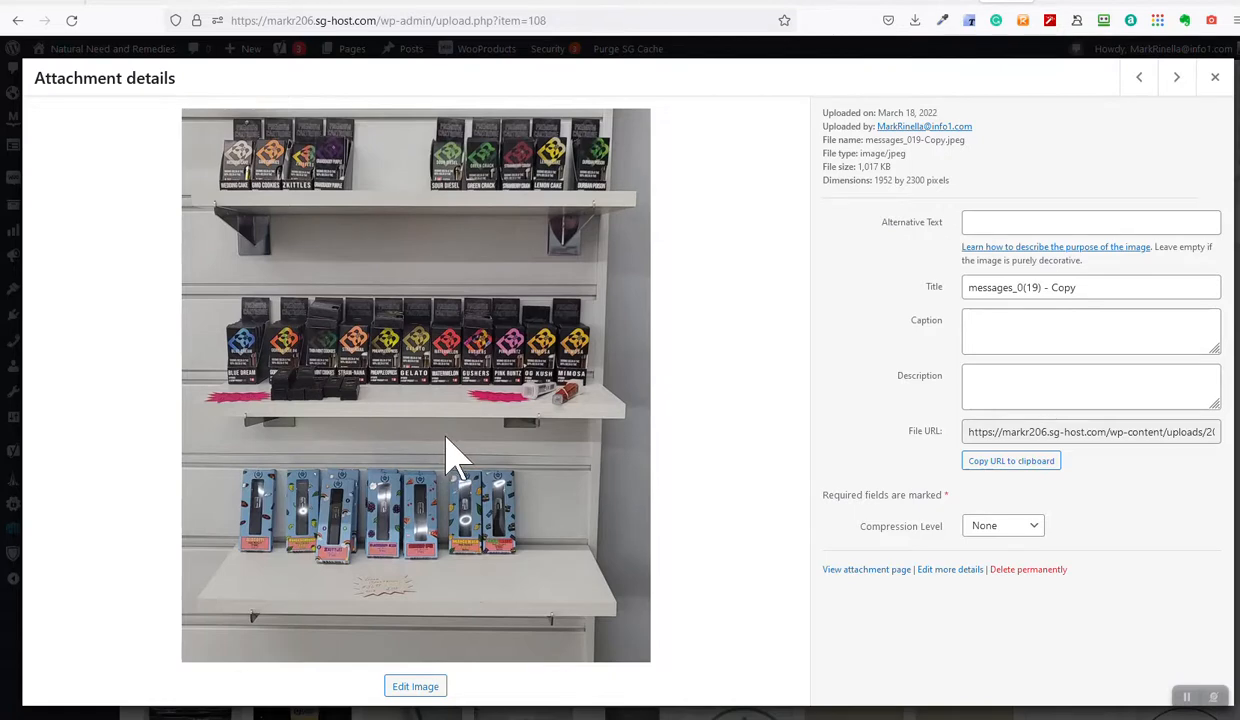
pyautogui.moveTo(822, 141)
pyautogui.mouseDown()
pyautogui.moveTo(853, 102)
pyautogui.moveTo(836, 152)
pyautogui.mouseUp()
pyautogui.click(1004, 222)
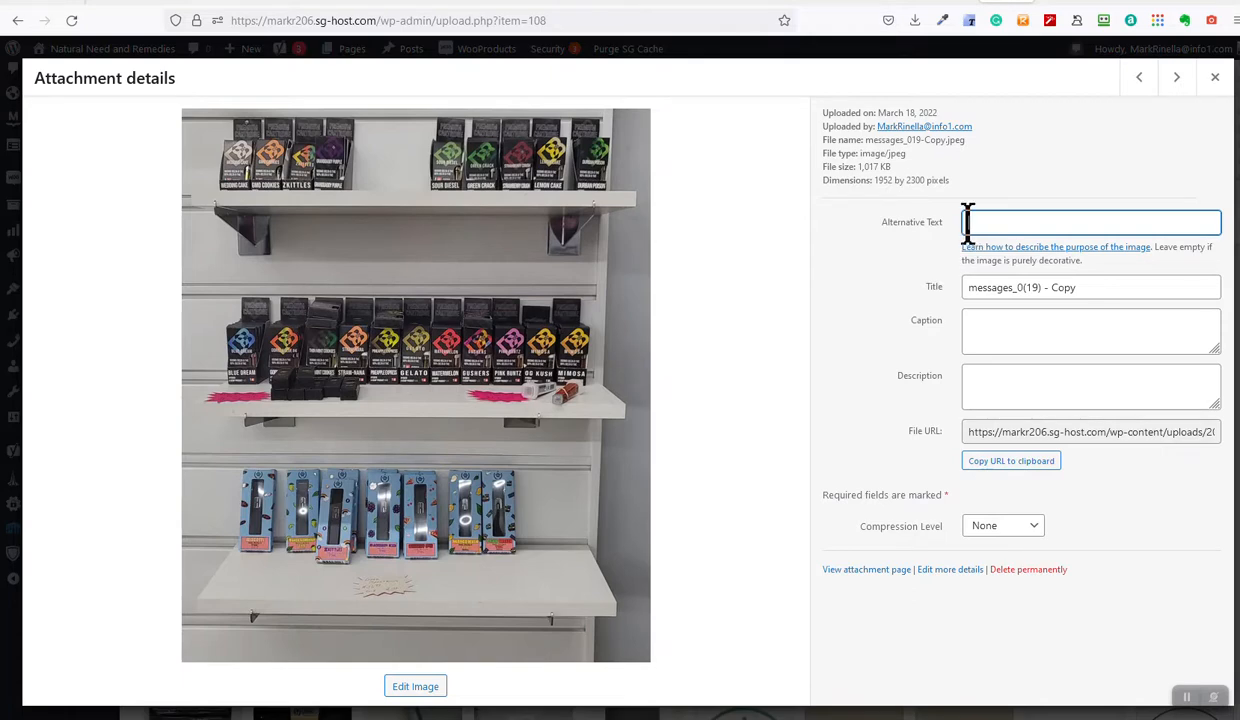
pyautogui.write('ape Pens Gaelat')
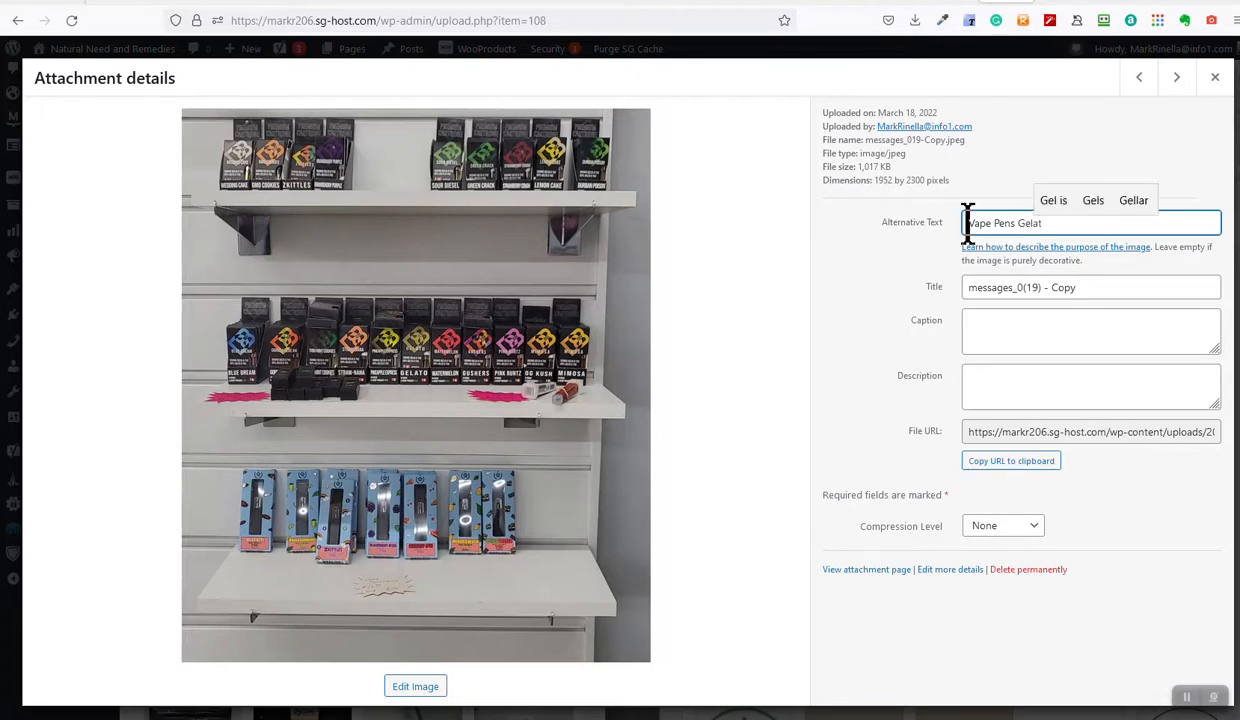
pyautogui.write('o Delicious')
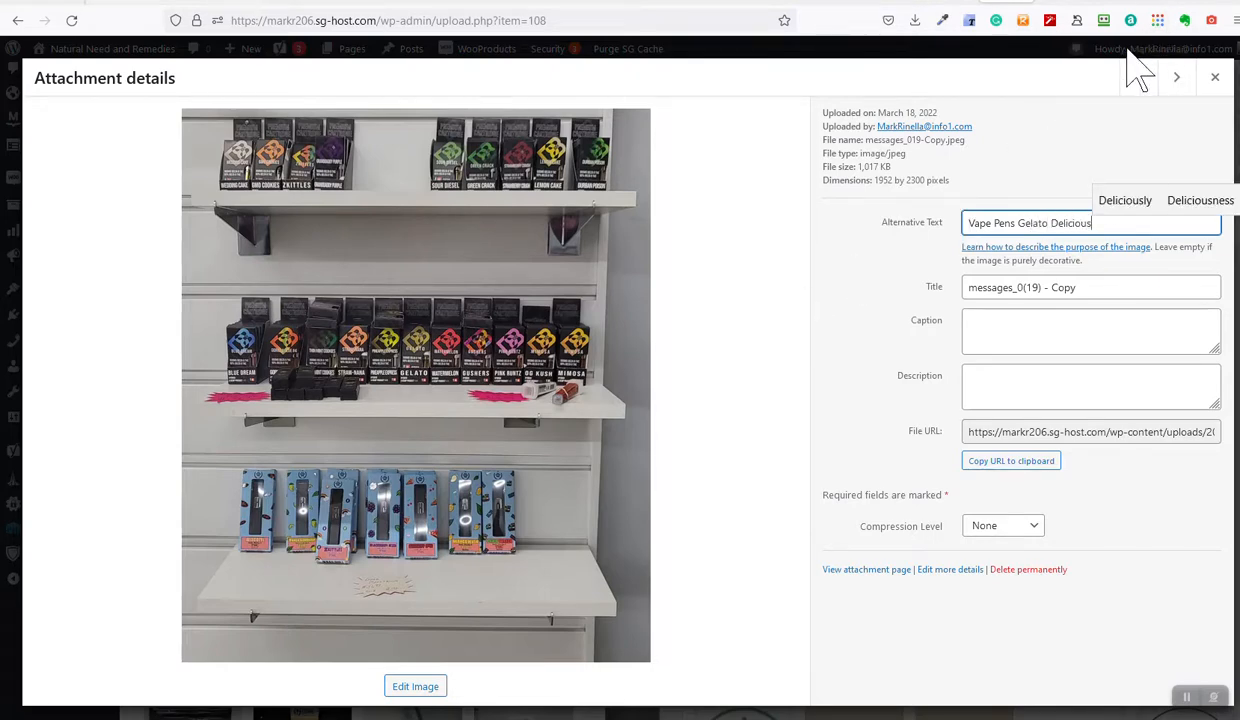
# Step: Change the vape pen image's title to "Multiple Favor Vape Pens CBD and THC", and check its caption and description fields
pyautogui.moveTo(1083, 287); pyautogui.dragTo(942, 305)
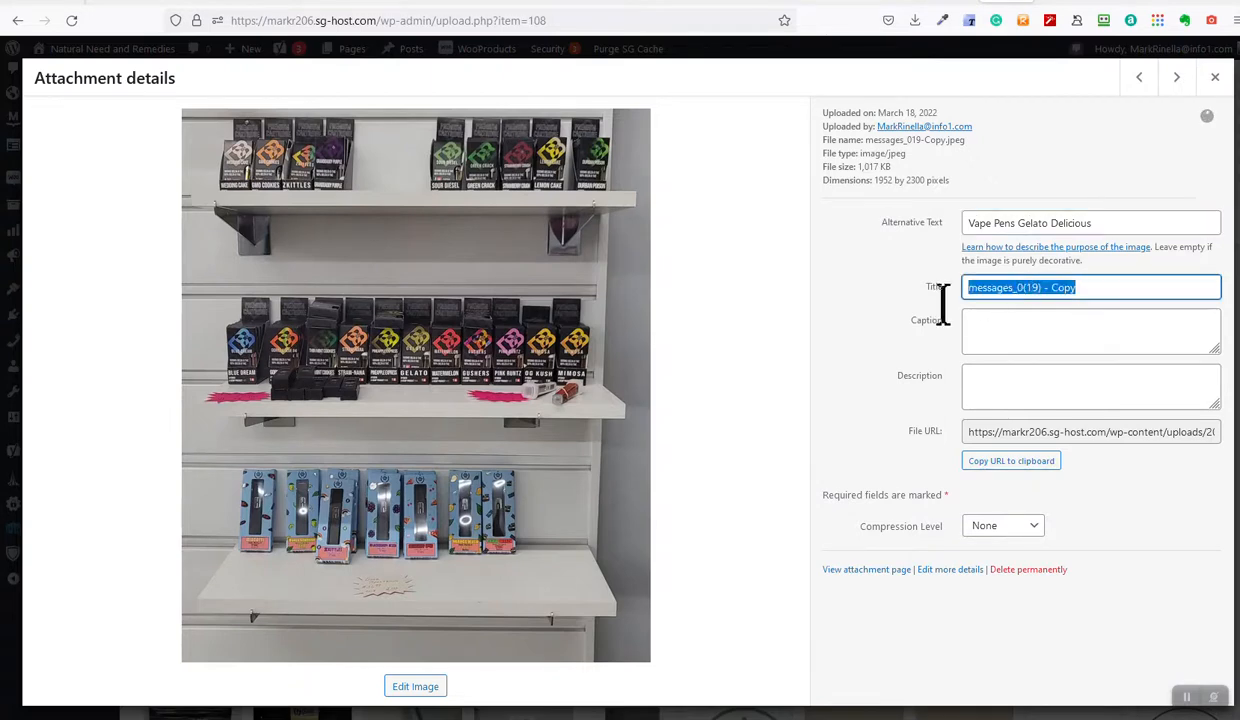
pyautogui.write('Multipl')
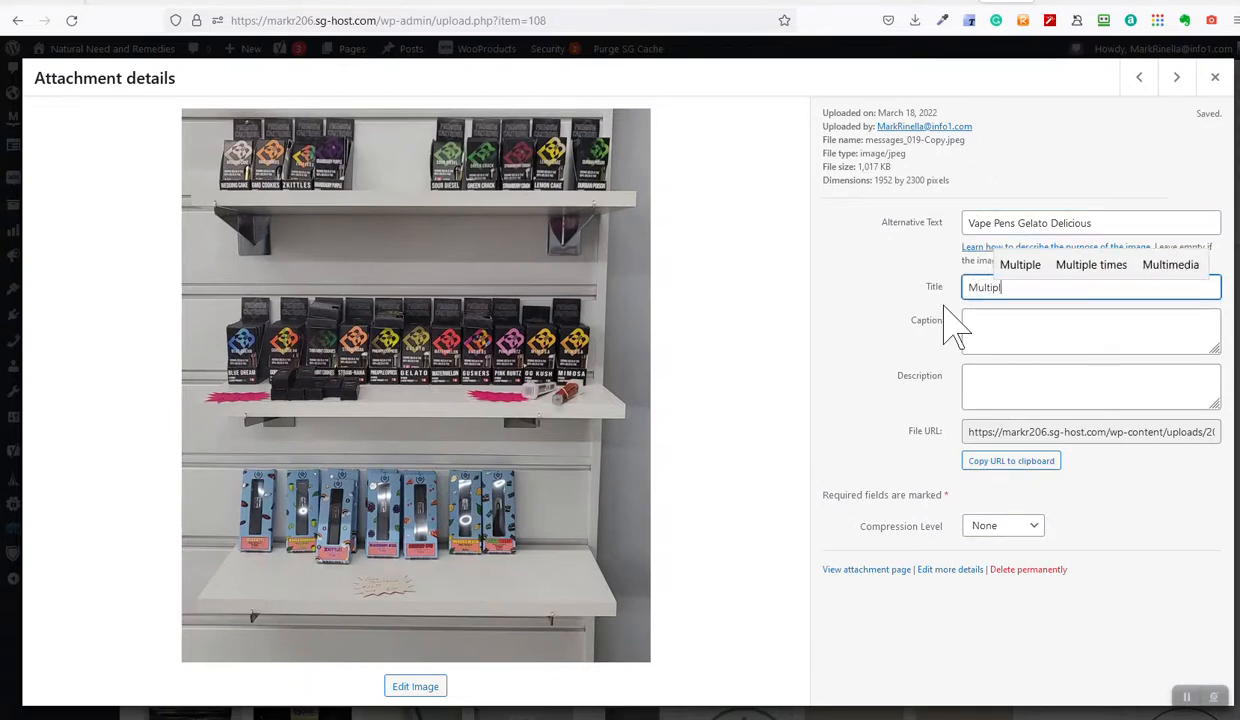
pyautogui.write('e Favo')
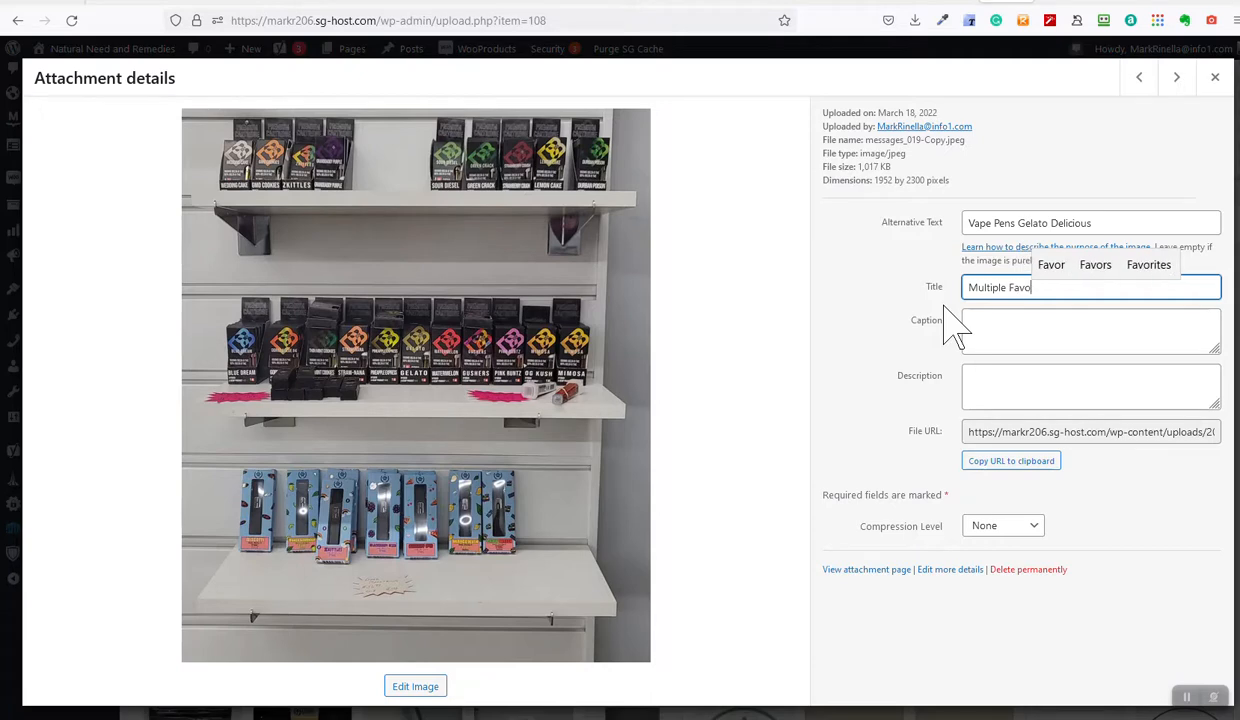
pyautogui.write('r Vape ')
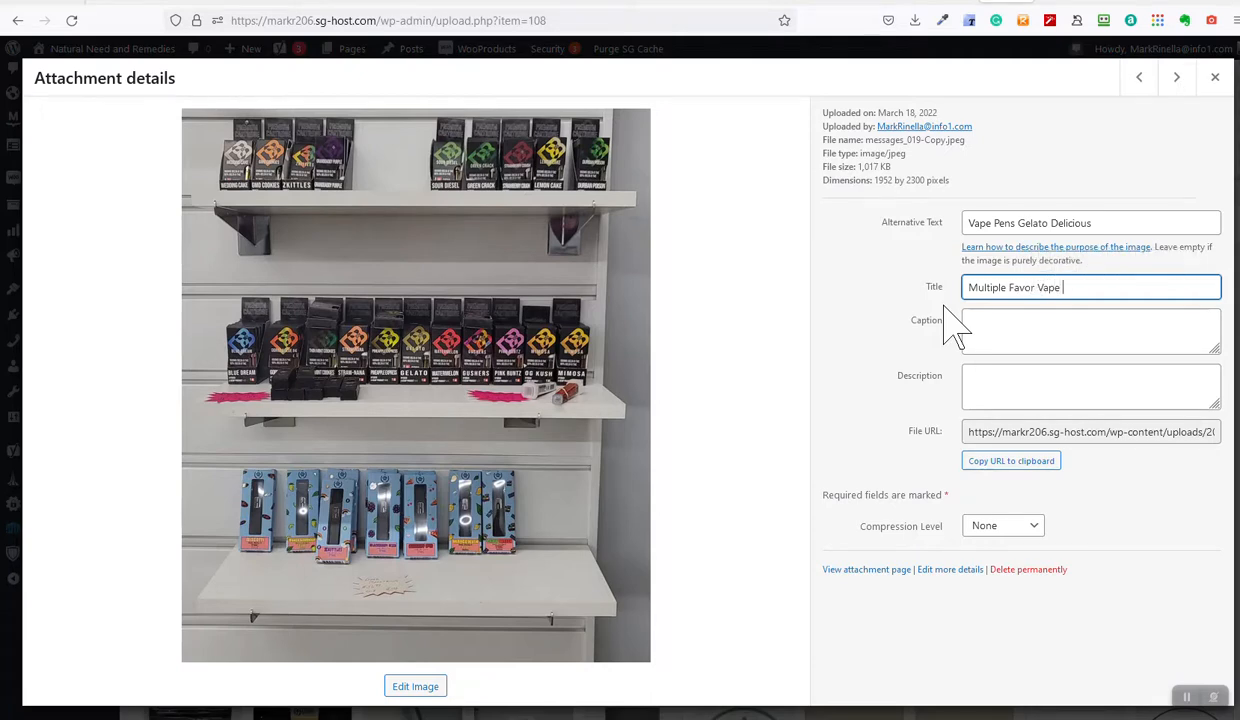
pyautogui.write('Pens CBD')
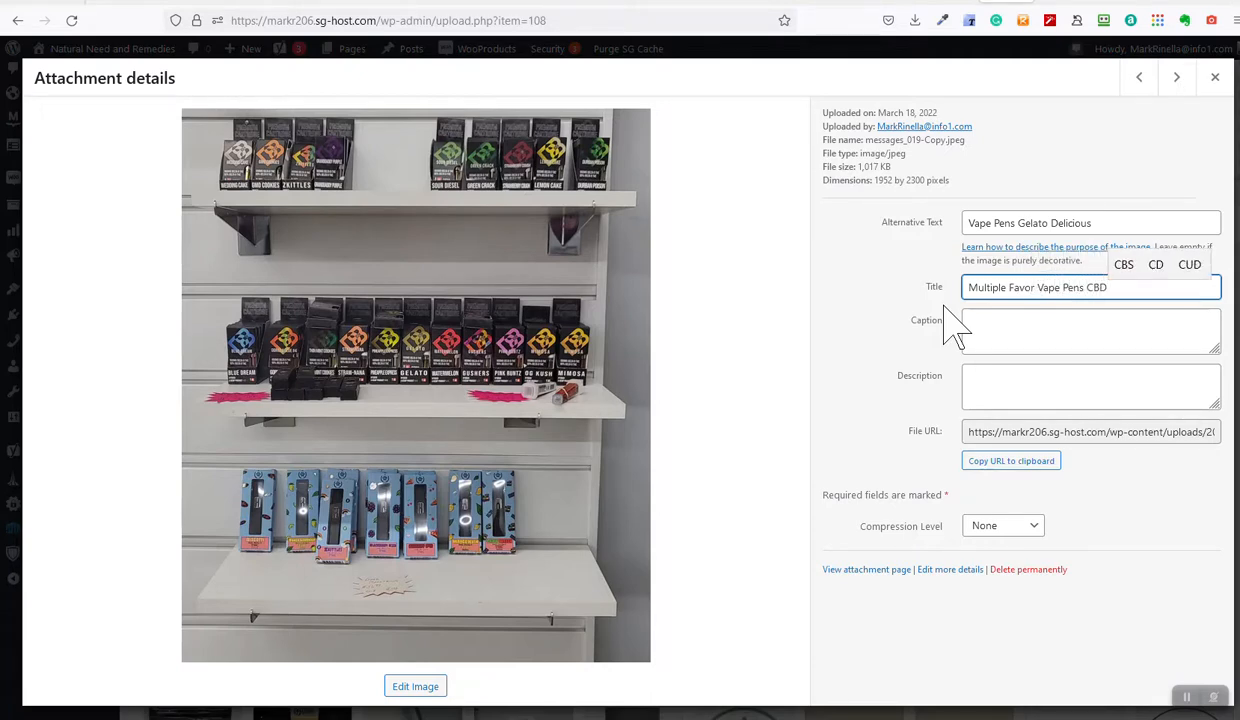
pyautogui.write(' and T')
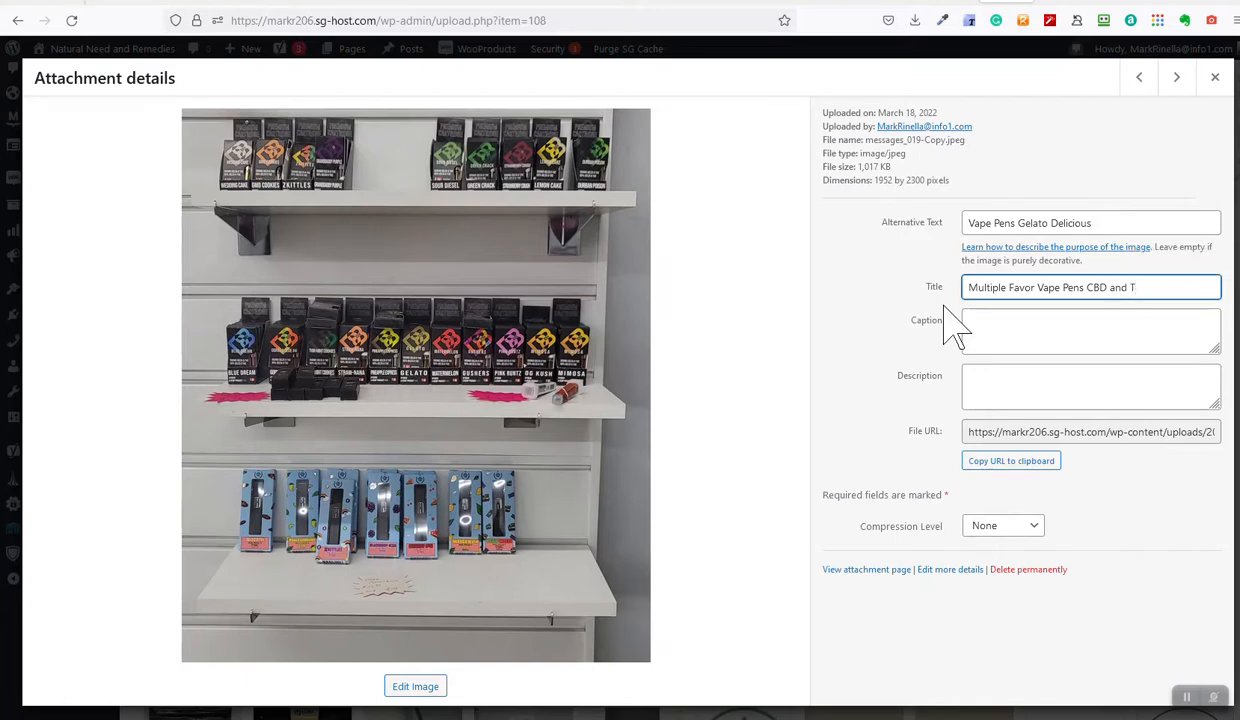
pyautogui.write('HC')
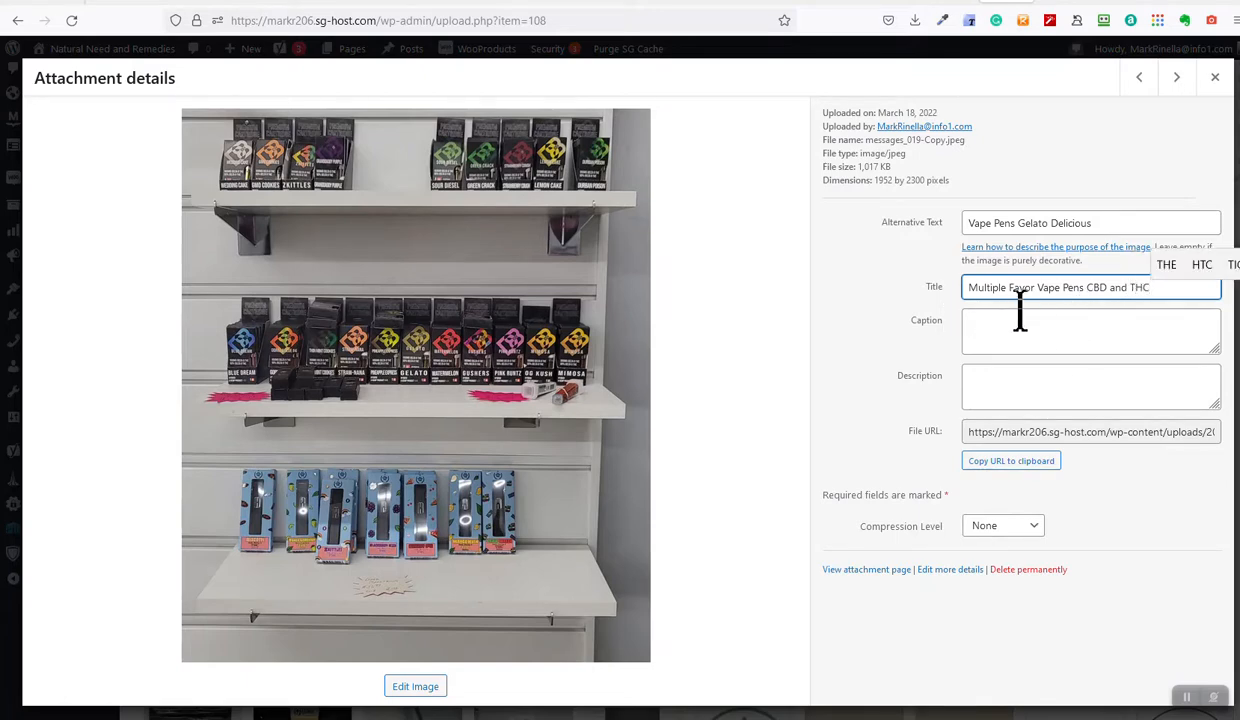
pyautogui.click(1007, 330)
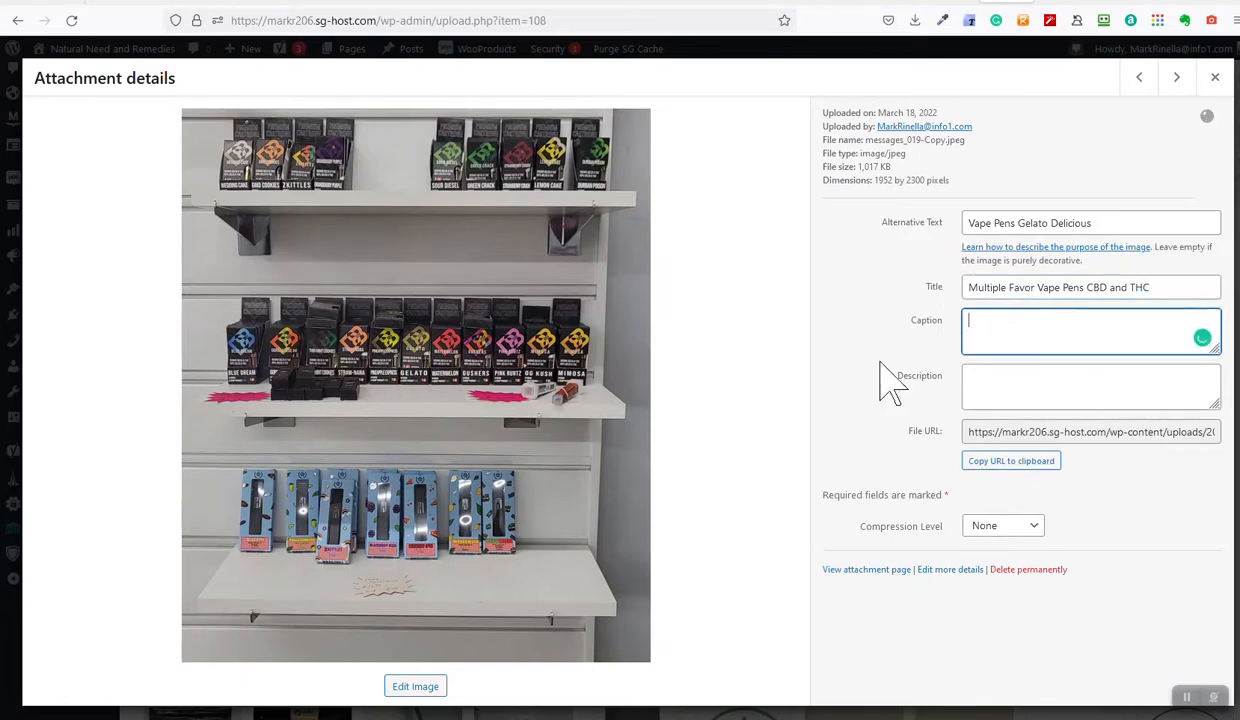
pyautogui.click(1005, 388)
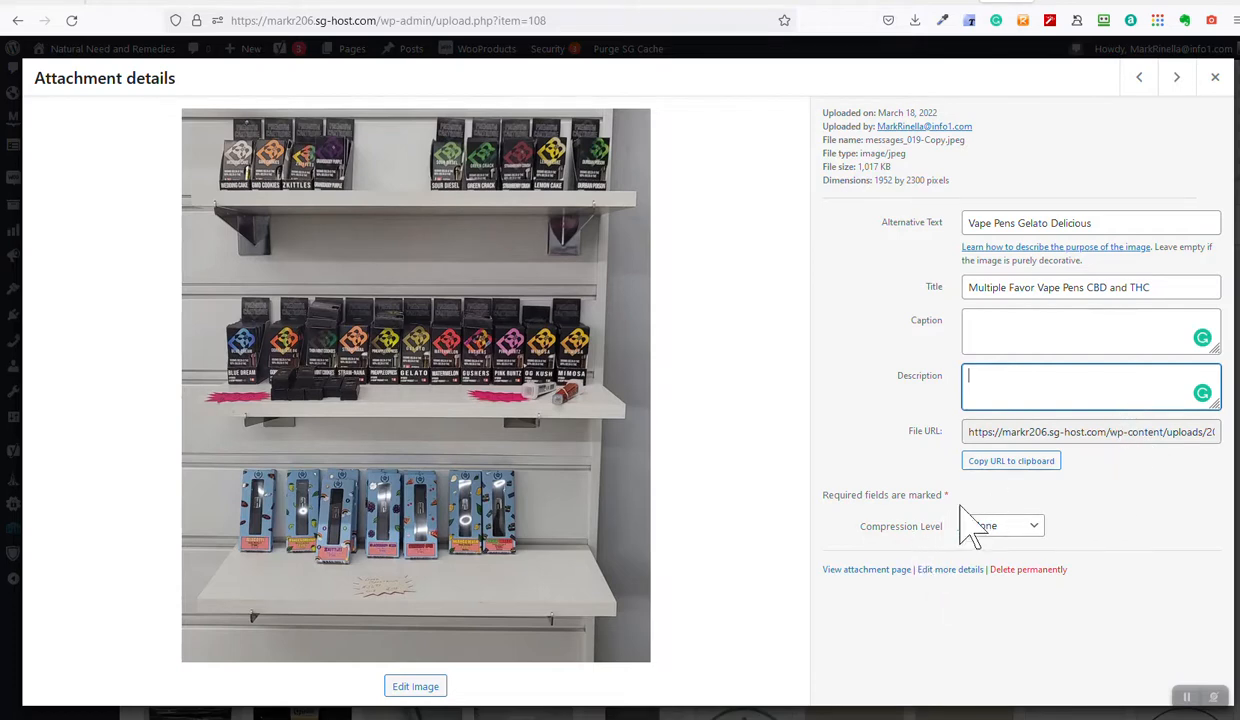
pyautogui.click(1134, 545)
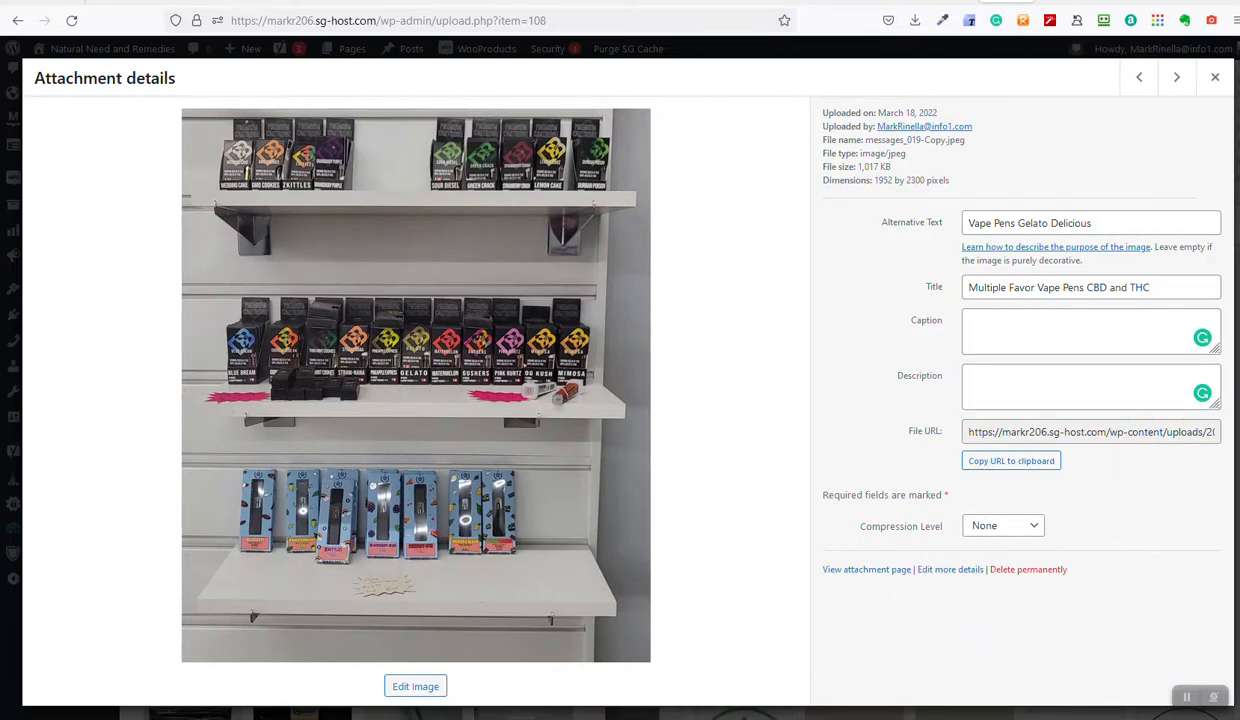
# Step: Go to the next image, review its alternative text, title and description fields, and move on to the image after it
pyautogui.click(1177, 78)
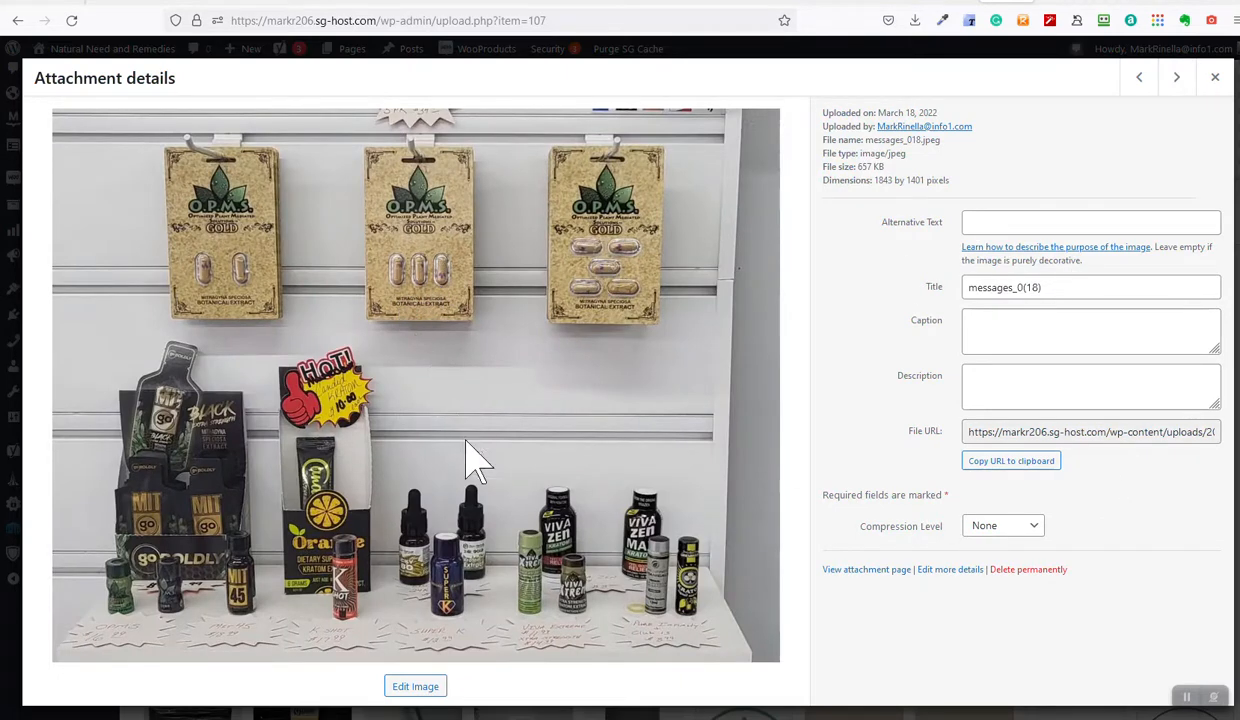
pyautogui.click(972, 222)
pyautogui.moveTo(1055, 293); pyautogui.dragTo(863, 288)
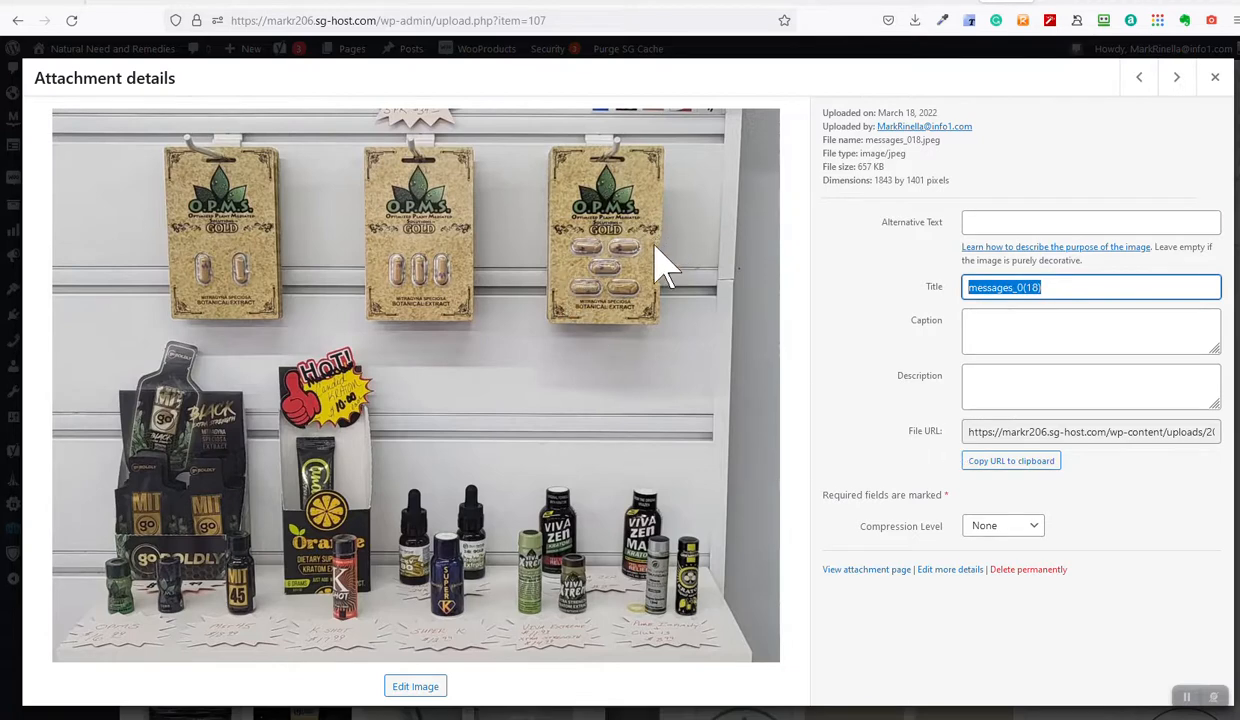
pyautogui.click(1012, 385)
pyautogui.click(1176, 77)
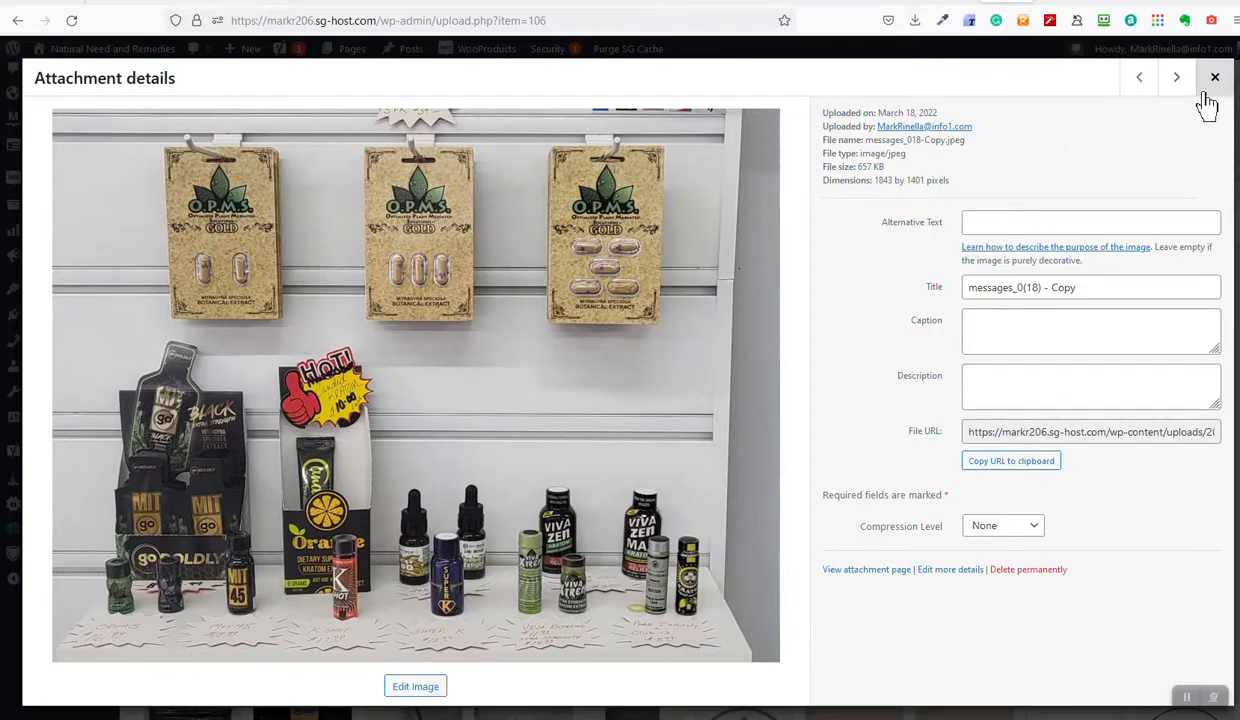
# Step: Close the image's attachment details and start adding a new WooCommerce product
pyautogui.click(1208, 90)
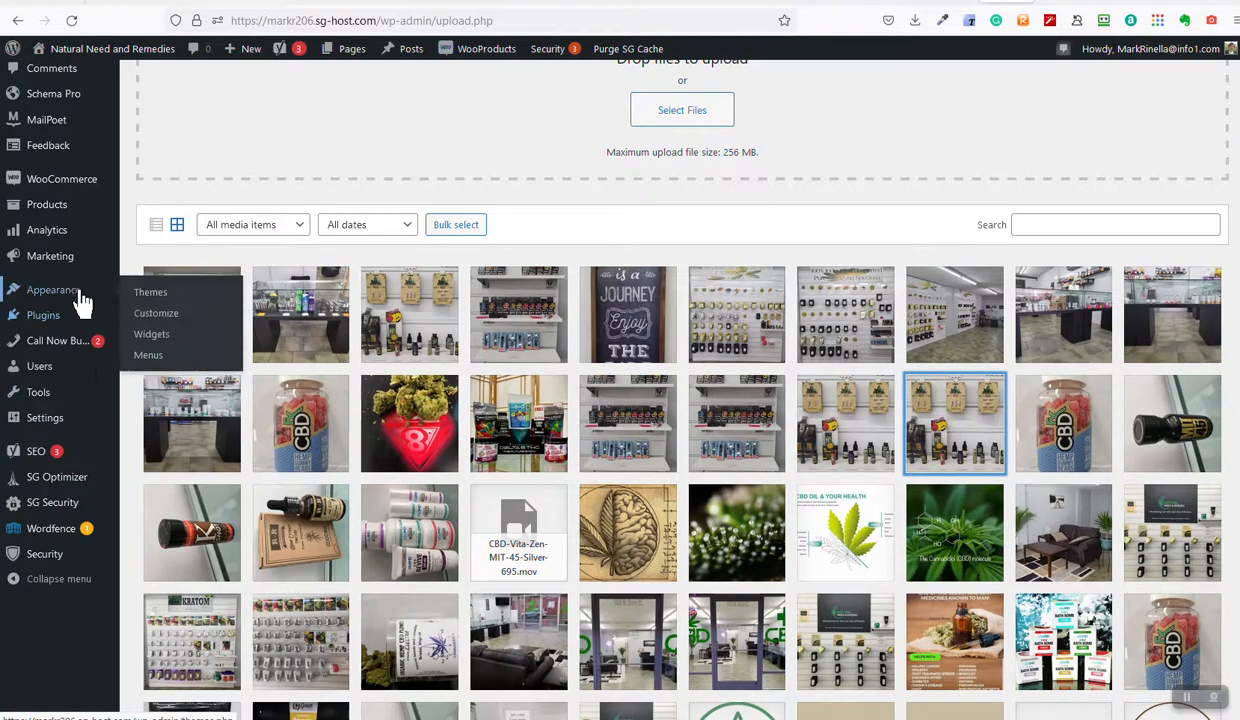
pyautogui.scroll(1, 93, 418)
pyautogui.moveTo(62, 284)
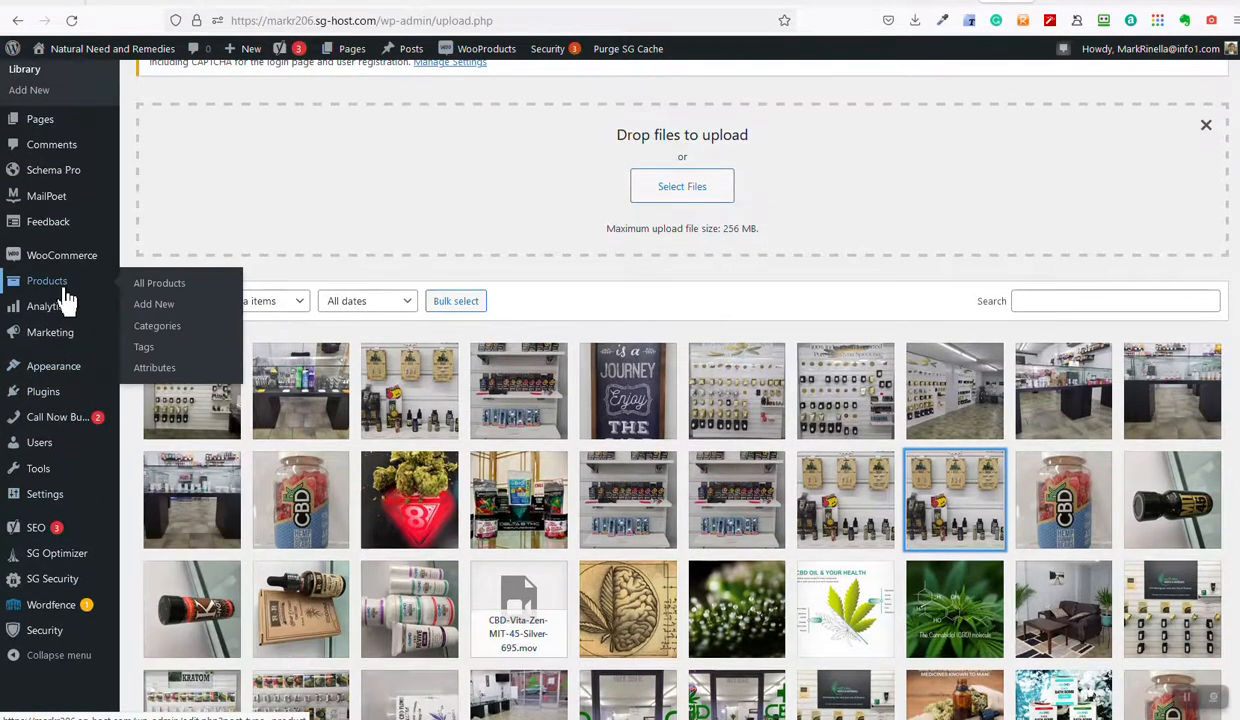
pyautogui.click(156, 306)
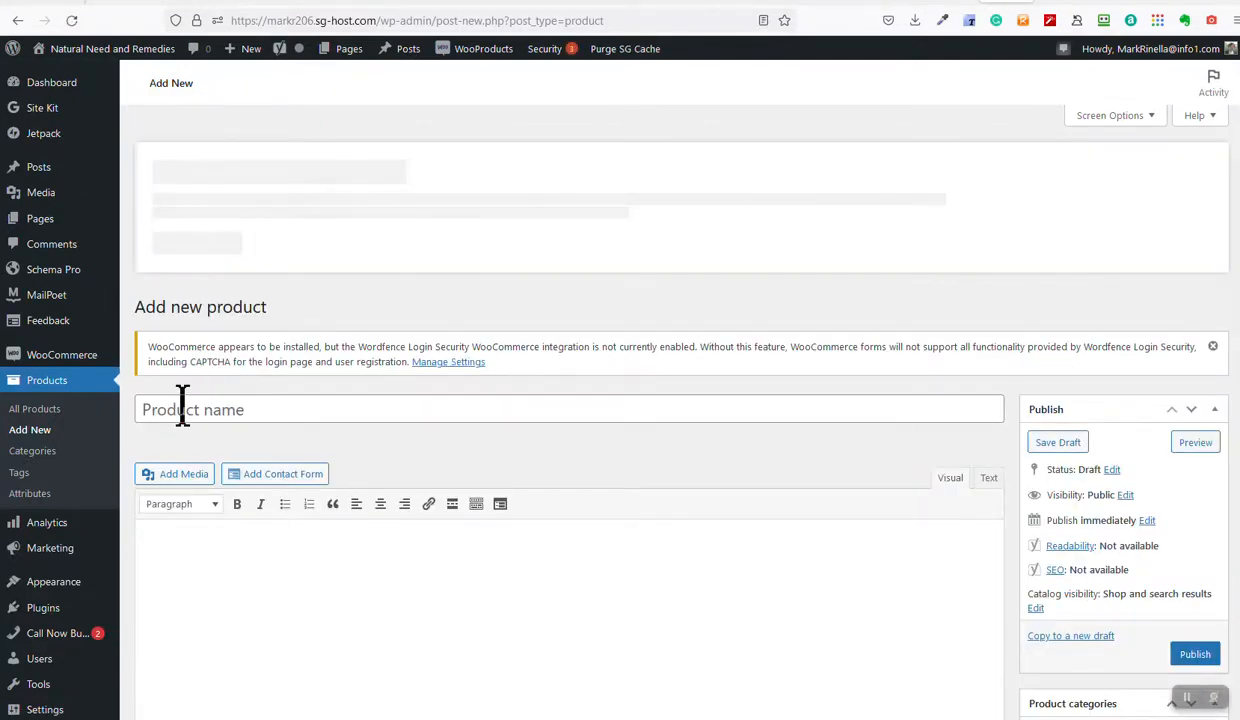
# Step: Name the new product "Gelato Flavored Pens"
pyautogui.click(175, 400)
pyautogui.write('Gela')
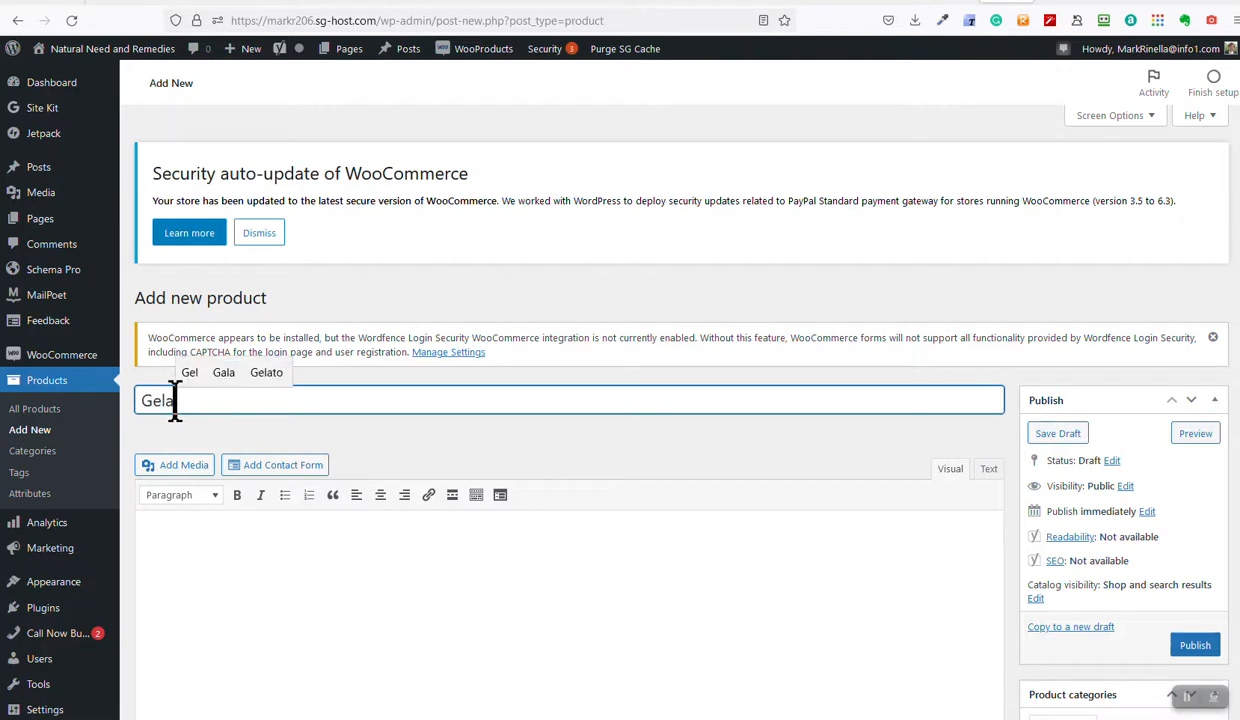
pyautogui.write('to Pe')
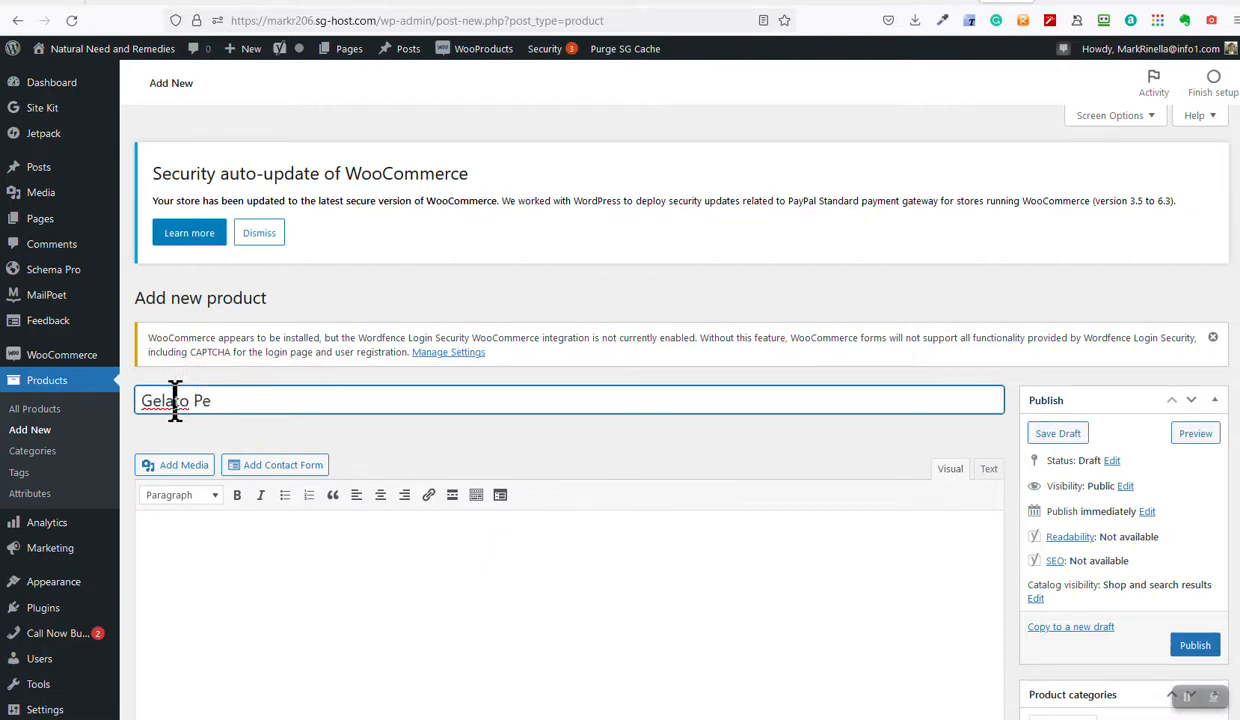
pyautogui.press('BackSpace')
pyautogui.press('BackSpace')
pyautogui.write('Flavo')
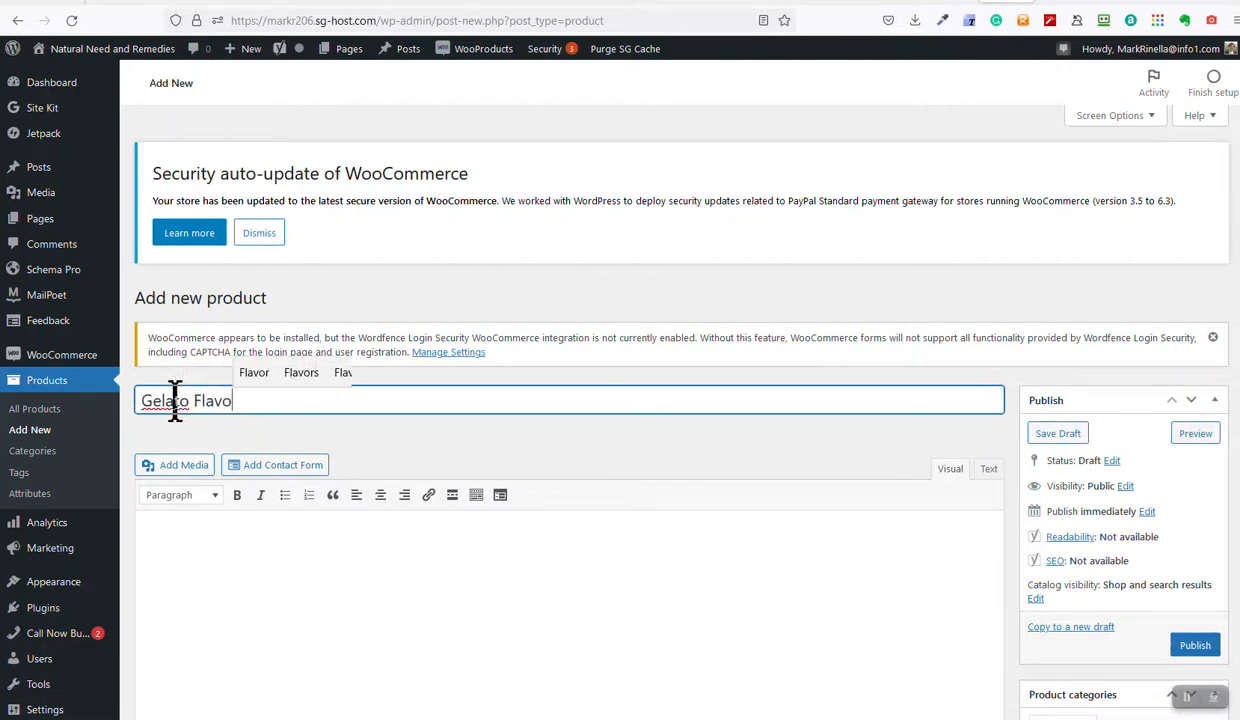
pyautogui.write('red Pens')
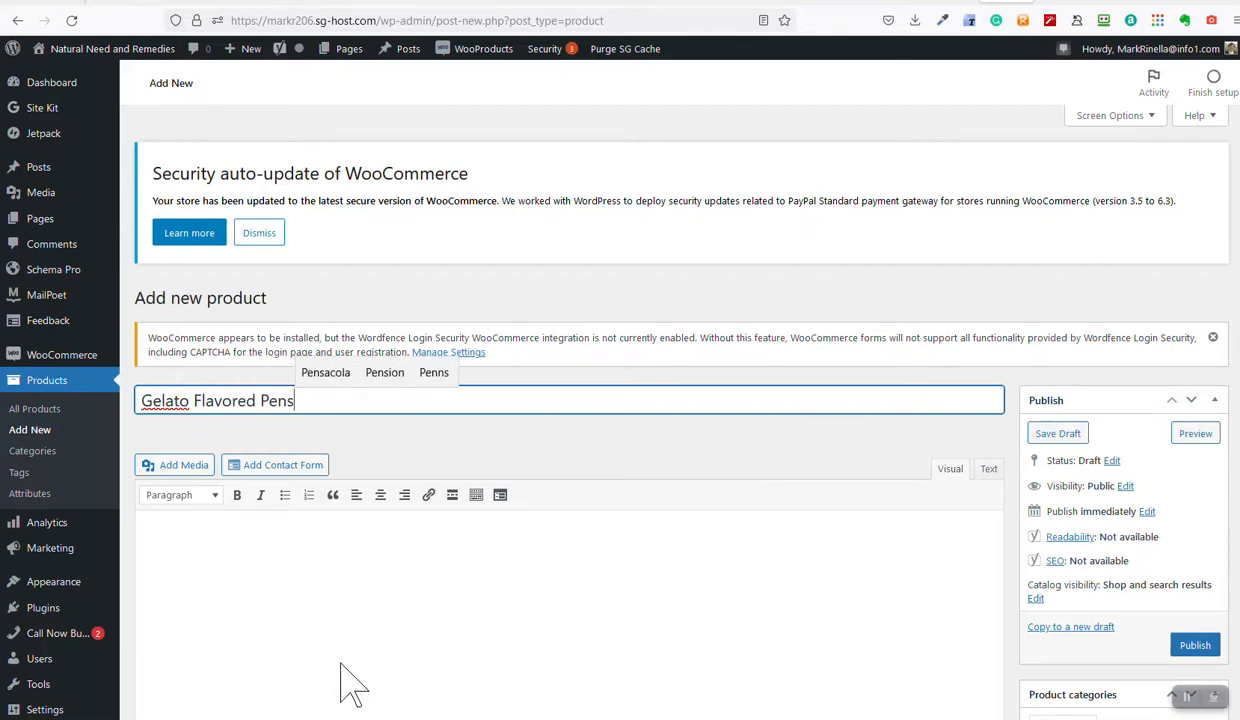
# Step: Fill the product's main description with the placeholder text "afddfasdfasdfsadfasdffdfdafdsafd"
pyautogui.click(340, 588)
pyautogui.write('afdd')
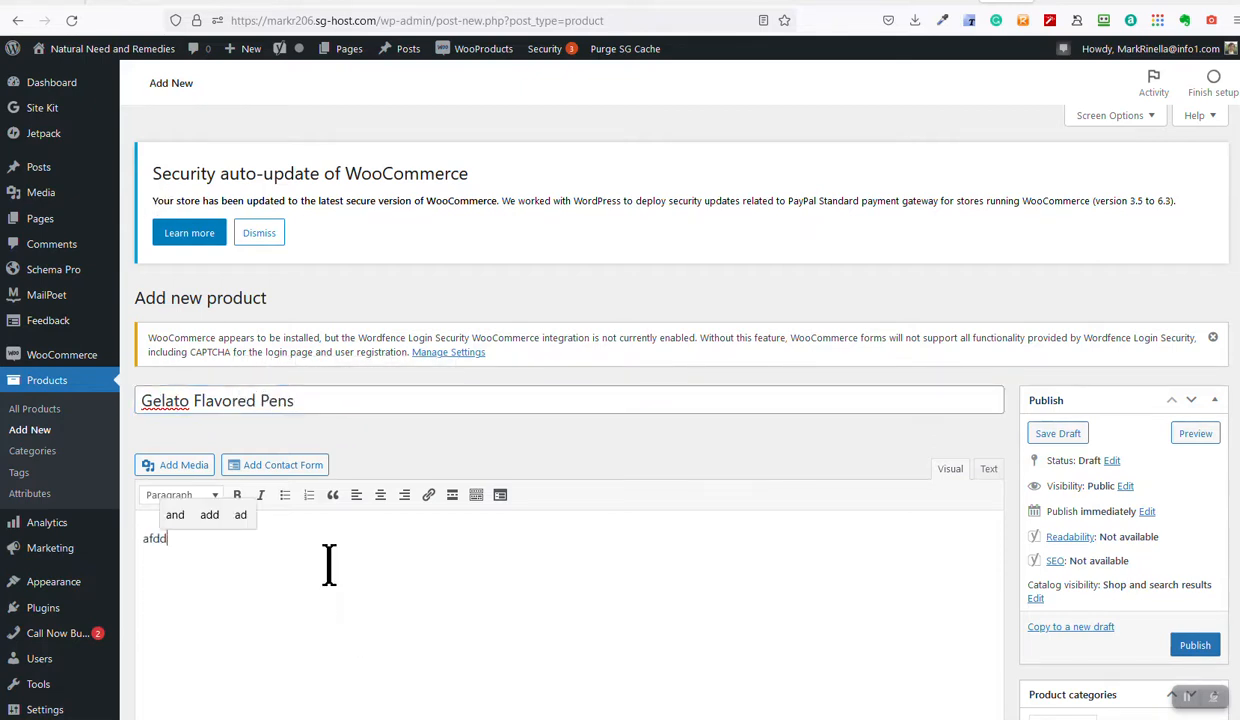
pyautogui.write('fasdfasdfsadfasdfffdfdafdsafd')
pyautogui.scroll(-1, 395, 590)
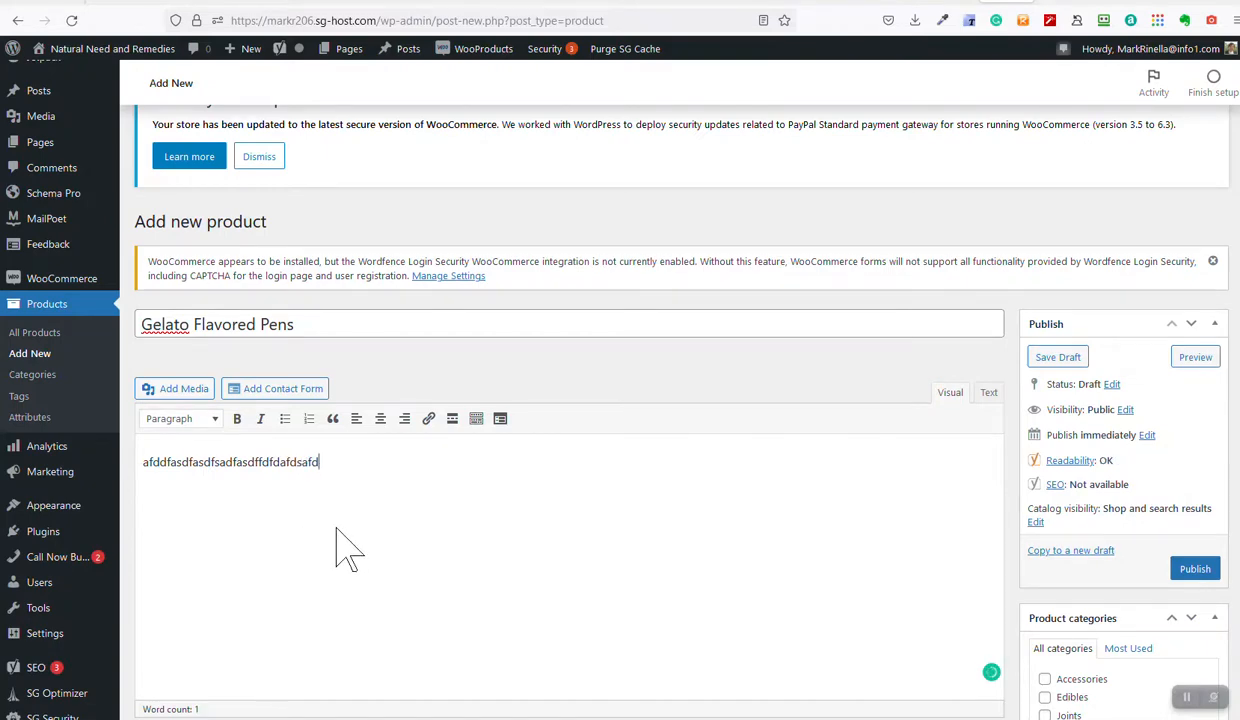
# Step: Assign the product to the Merch, Uncategorized and Vaping Pens categories
pyautogui.scroll(-2, 345, 540)
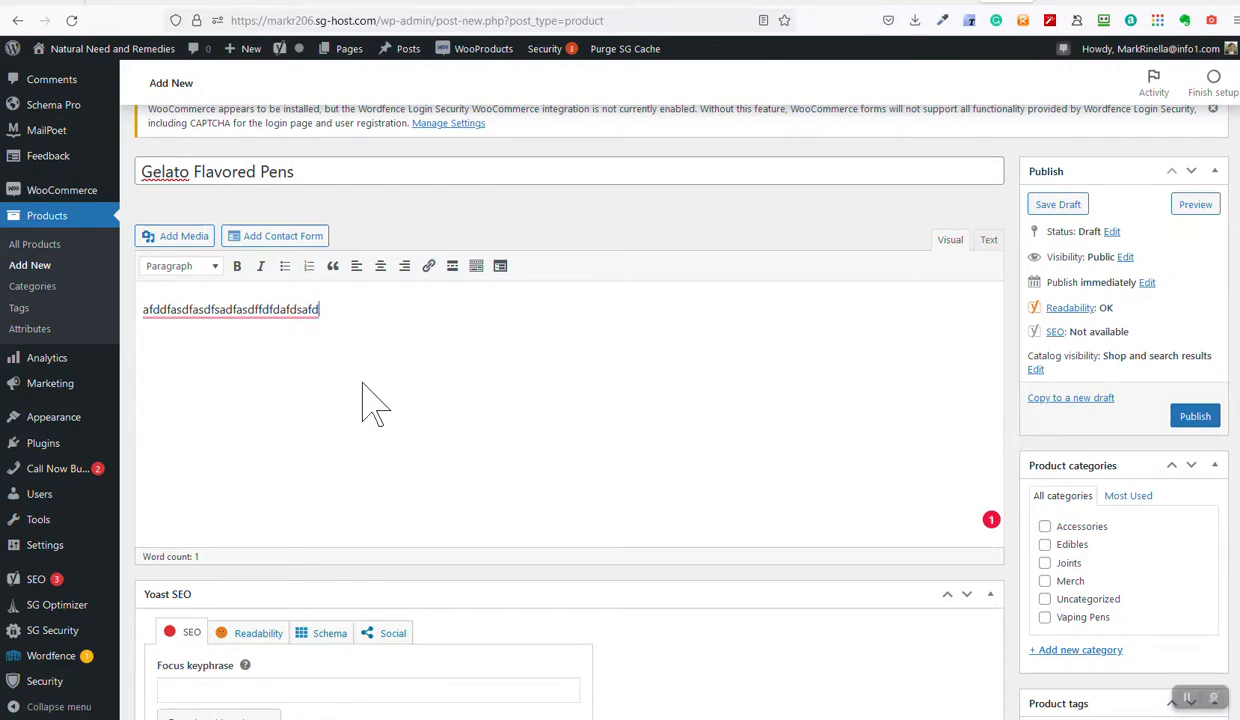
pyautogui.scroll(-2, 368, 404)
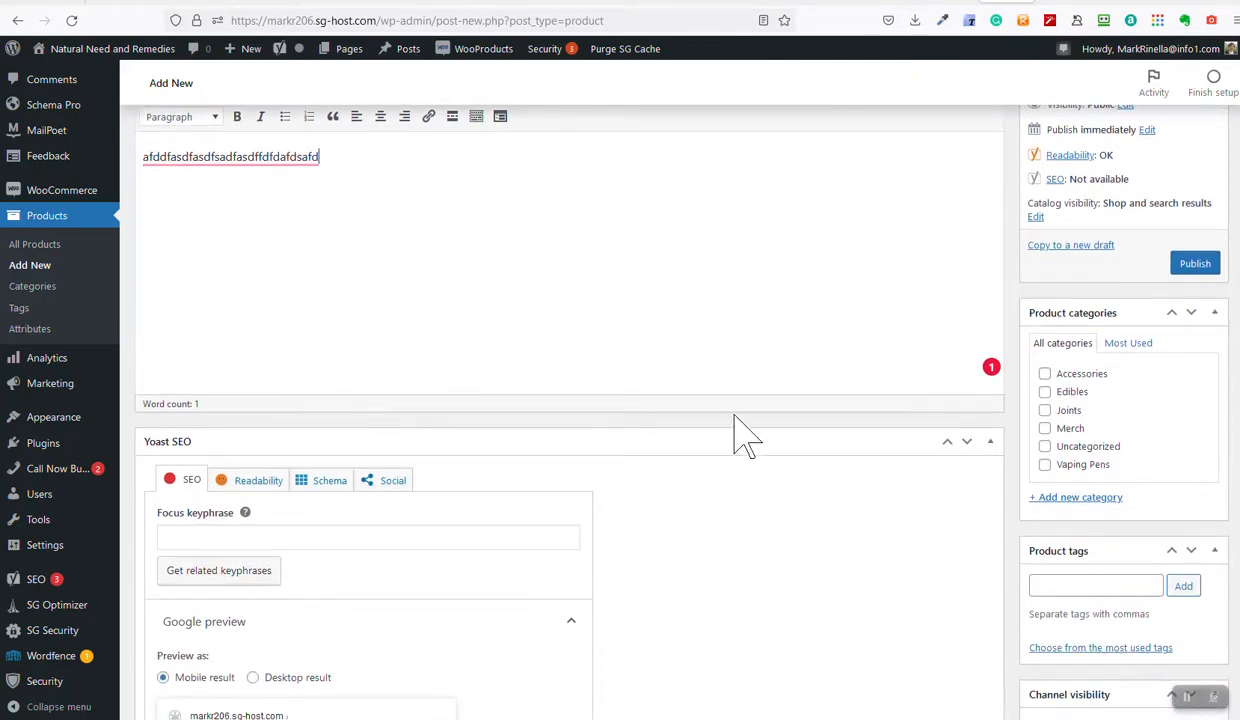
pyautogui.scroll(-1, 1005, 560)
pyautogui.scroll(1, 1155, 350)
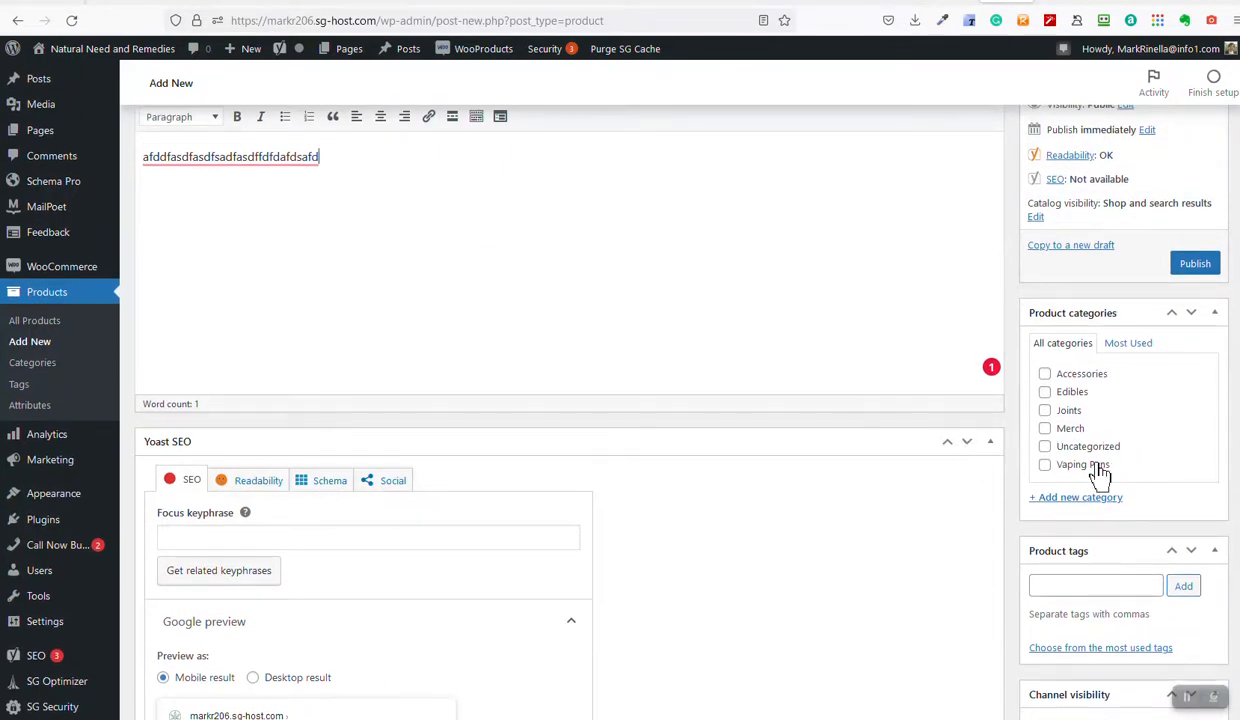
pyautogui.click(1045, 447)
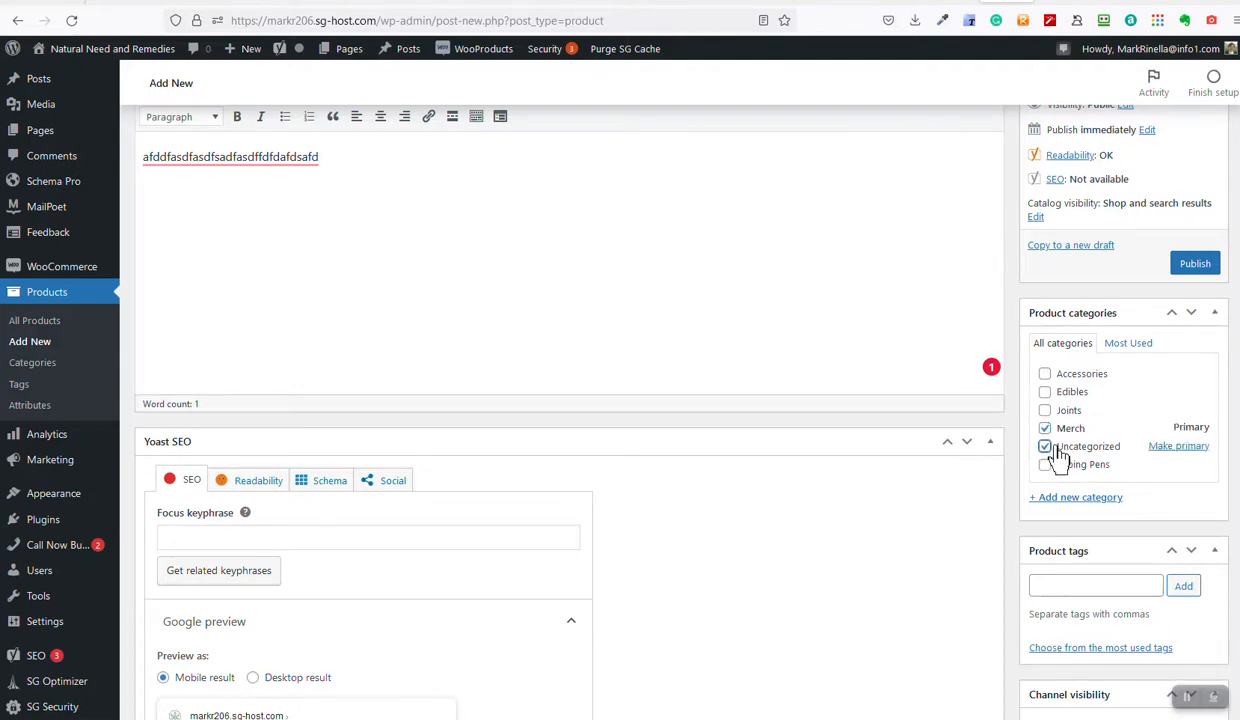
pyautogui.click(1046, 466)
pyautogui.scroll(-1, 1110, 510)
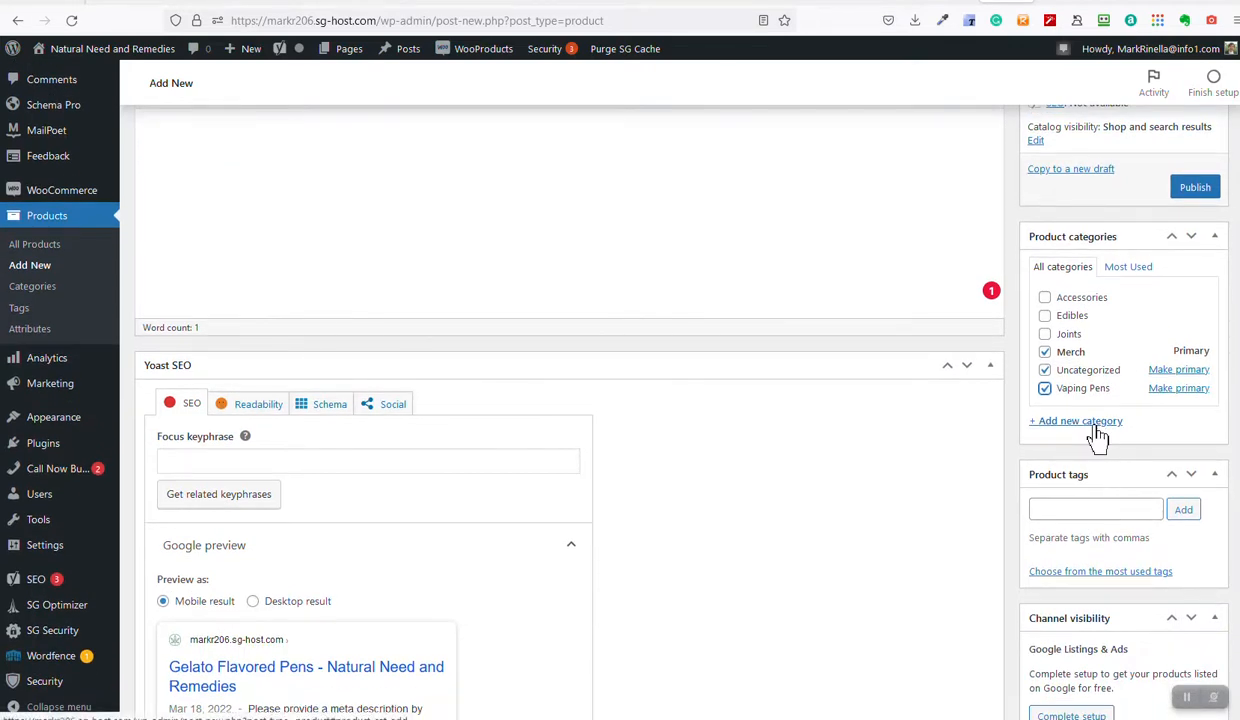
# Step: Create a product category named "Bath Bombs" without a parent, and deselect it for this product
pyautogui.click(1096, 425)
pyautogui.write('B')
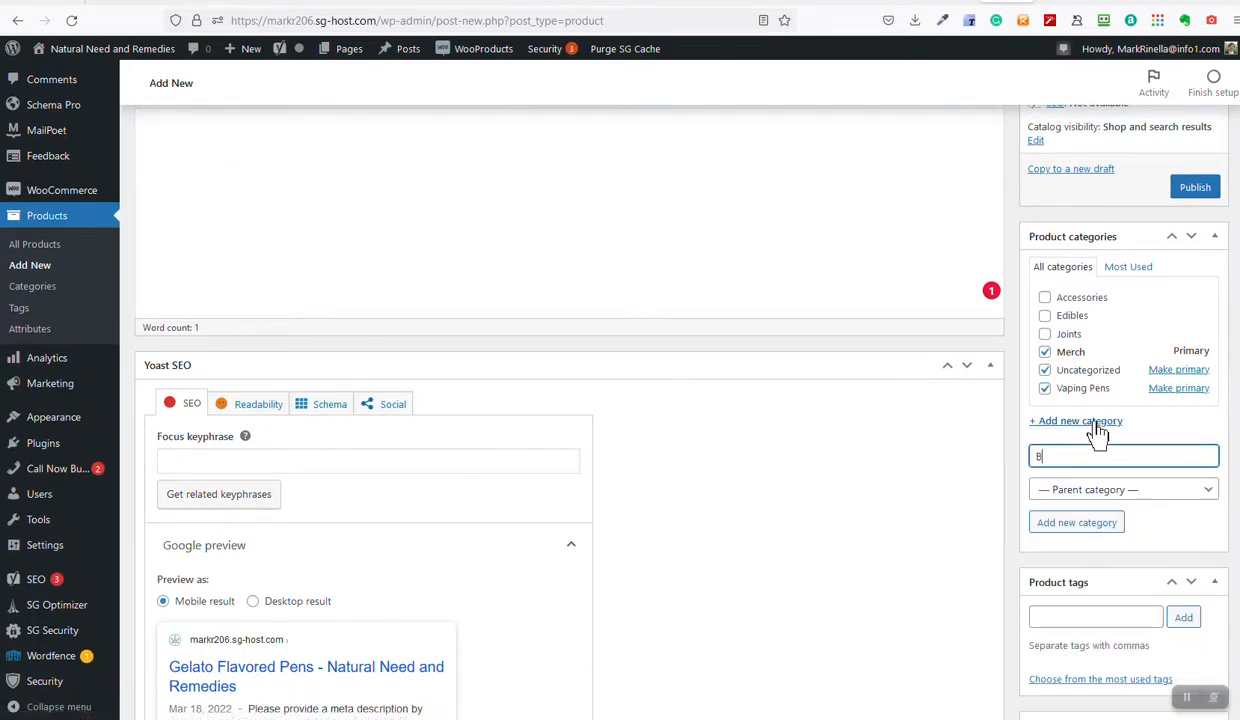
pyautogui.write('ath Bombs')
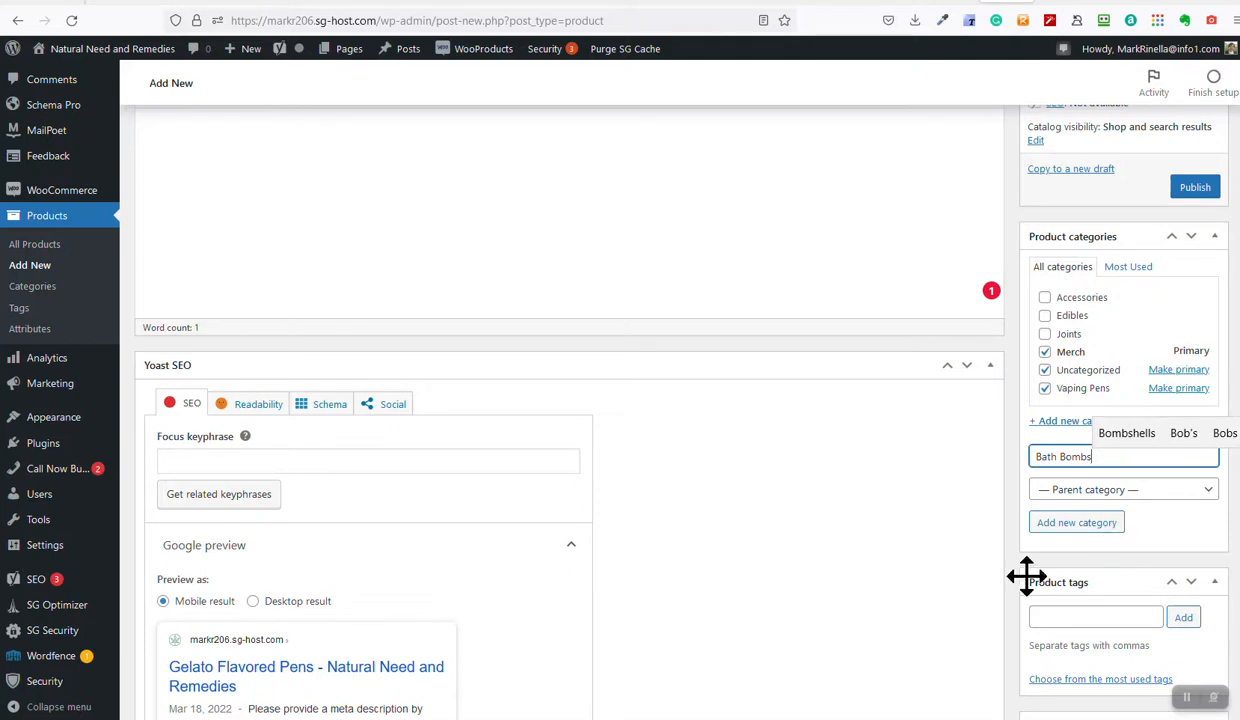
pyautogui.click(1163, 545)
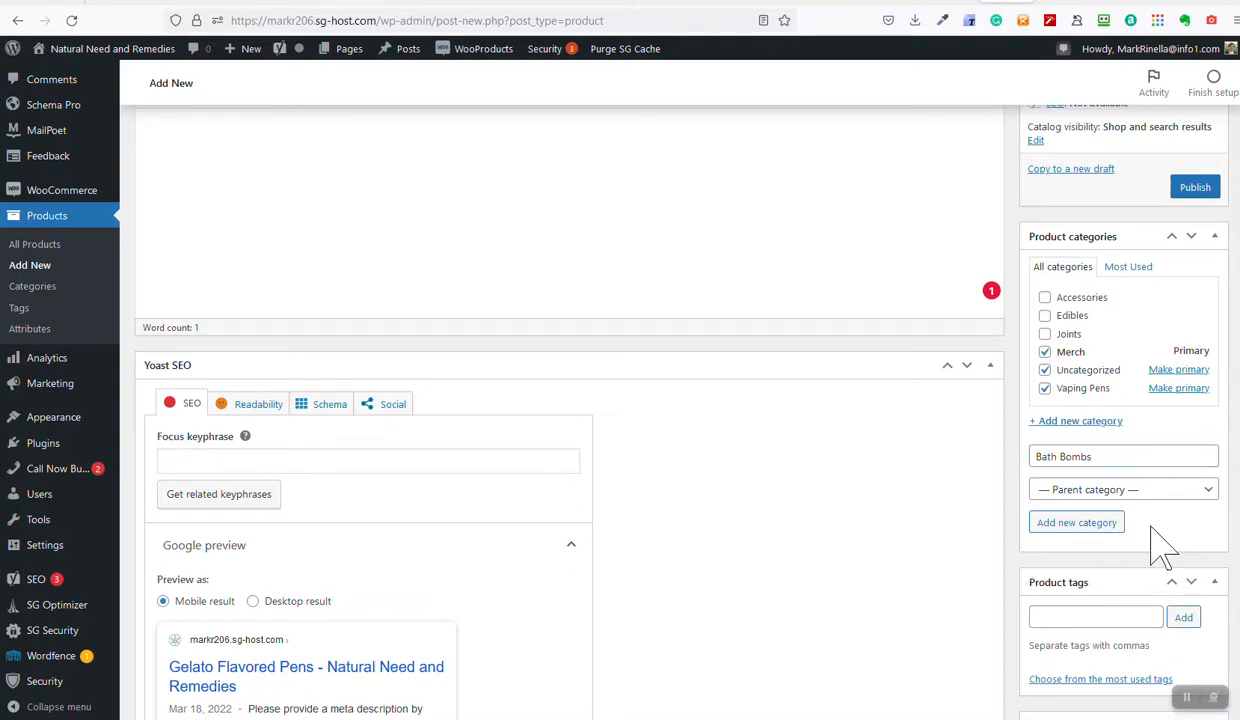
pyautogui.click(1108, 522)
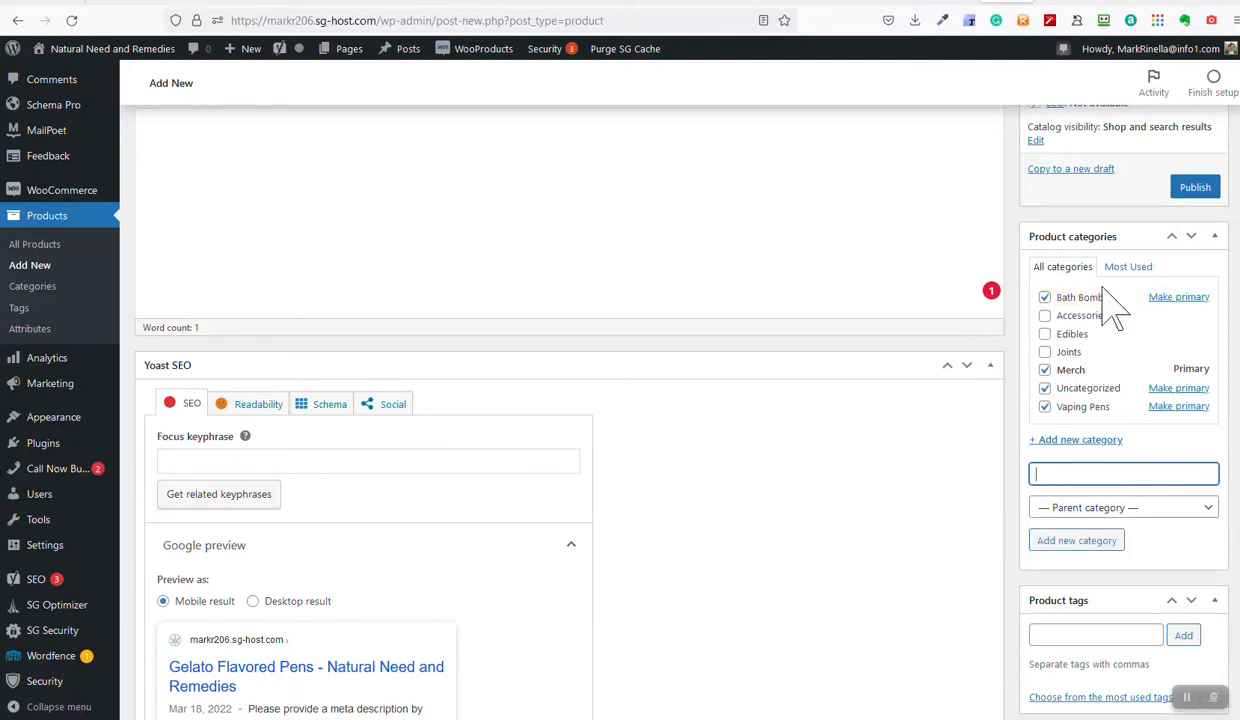
pyautogui.click(1044, 298)
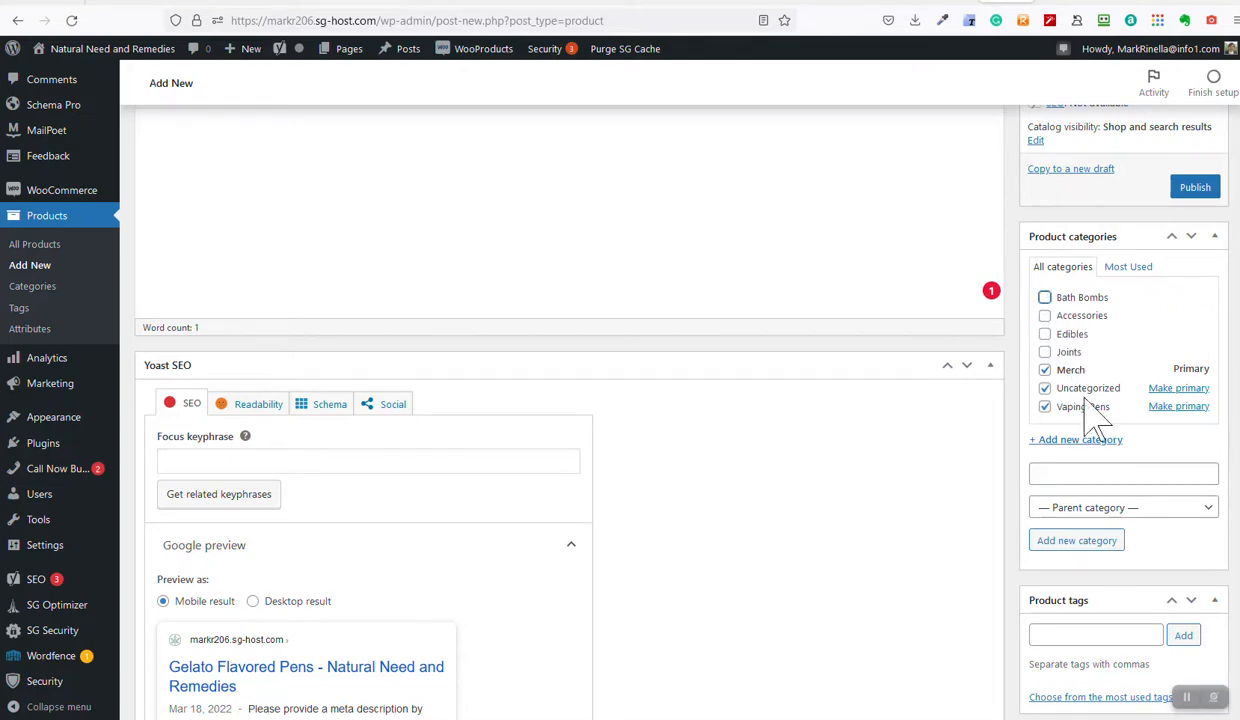
# Step: Choose the vape pen shelf image messages_019-Copy.jpeg, check its alt text, title and description, and set it as the product image
pyautogui.scroll(-4, 1110, 360)
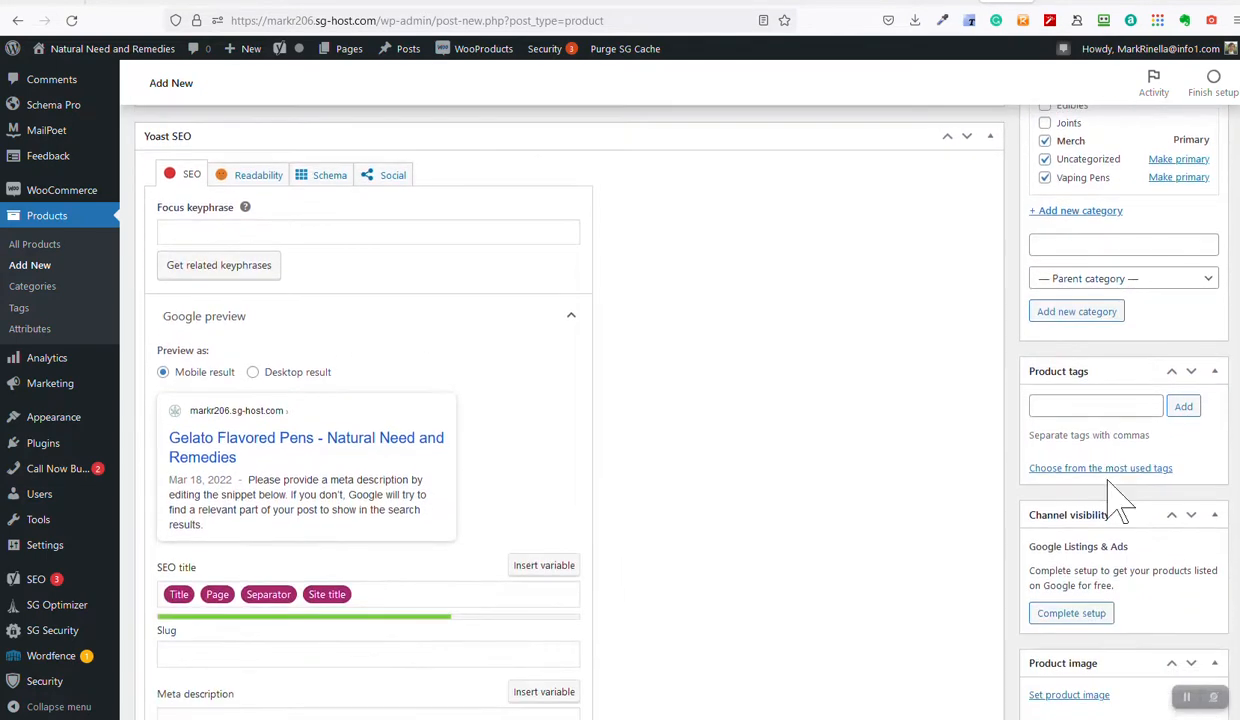
pyautogui.scroll(-1, 1128, 557)
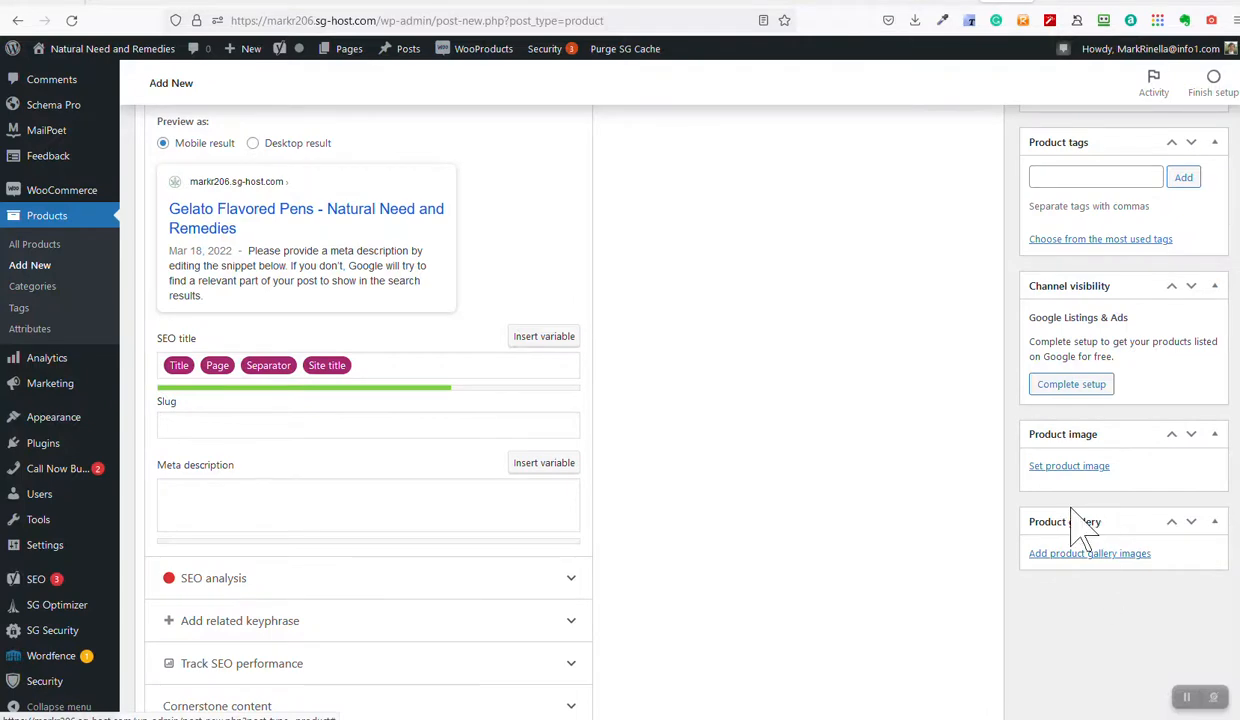
pyautogui.click(1055, 469)
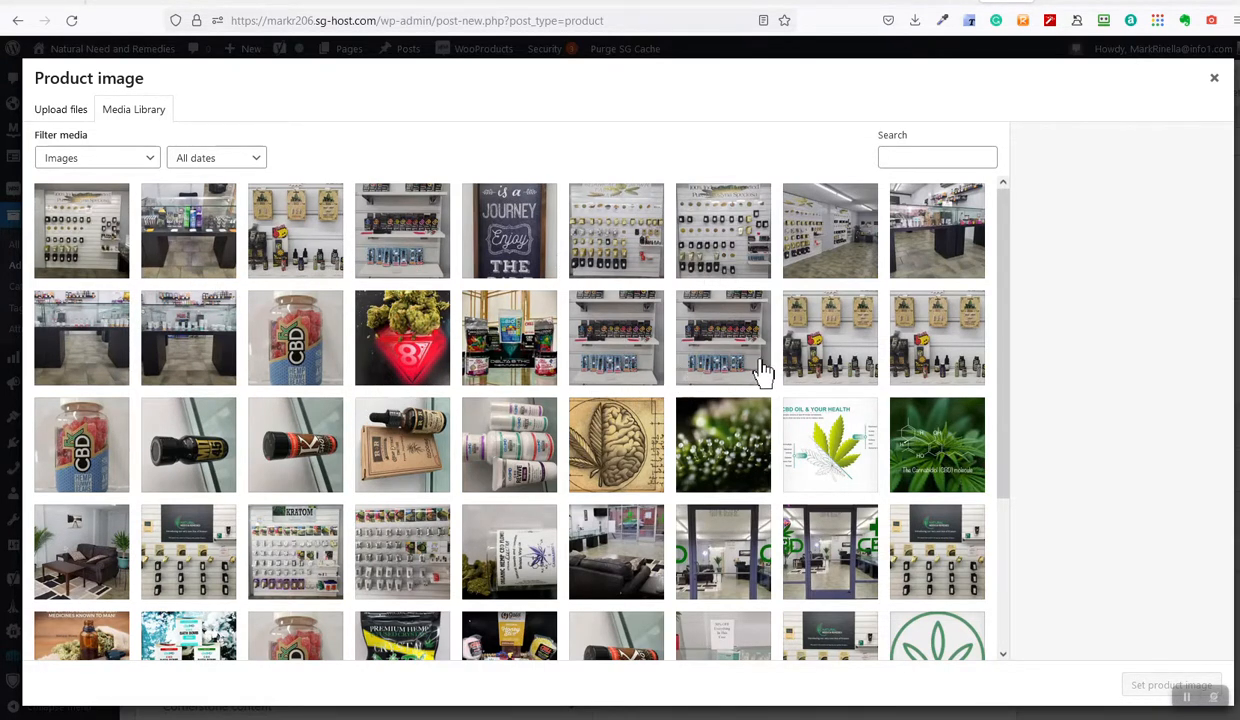
pyautogui.click(729, 363)
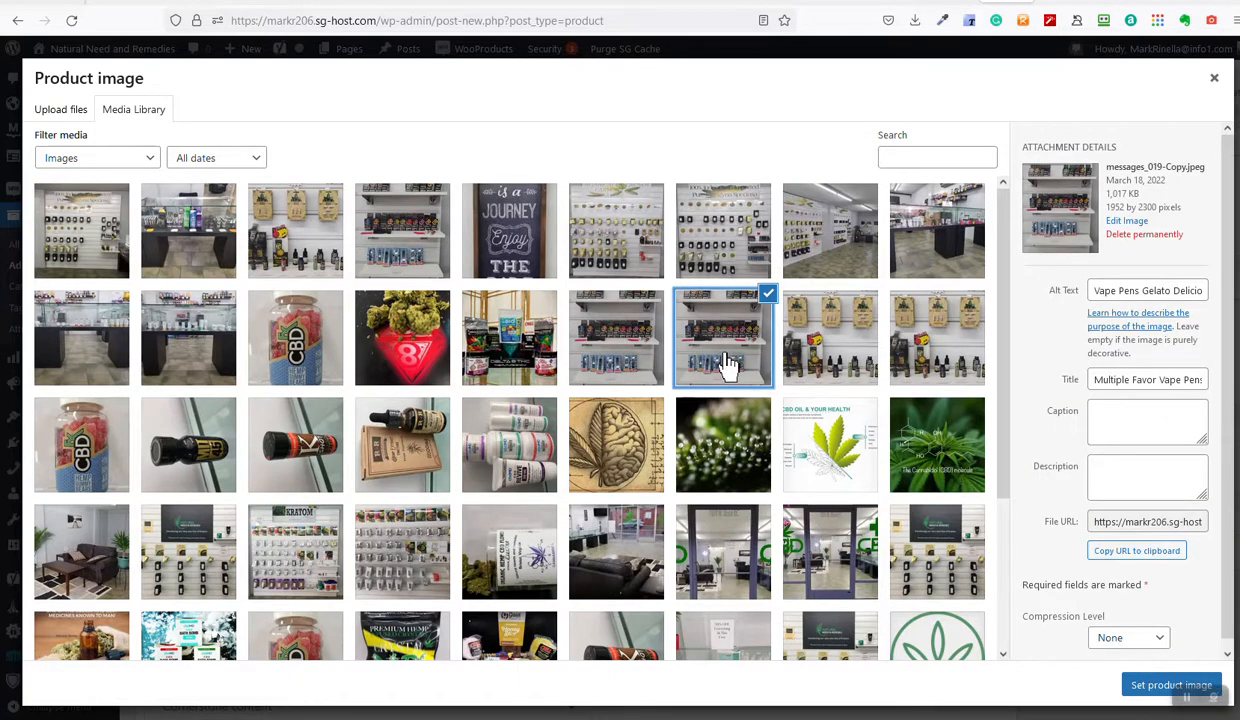
pyautogui.click(1150, 290)
pyautogui.hotkey('ctrl', 'a')
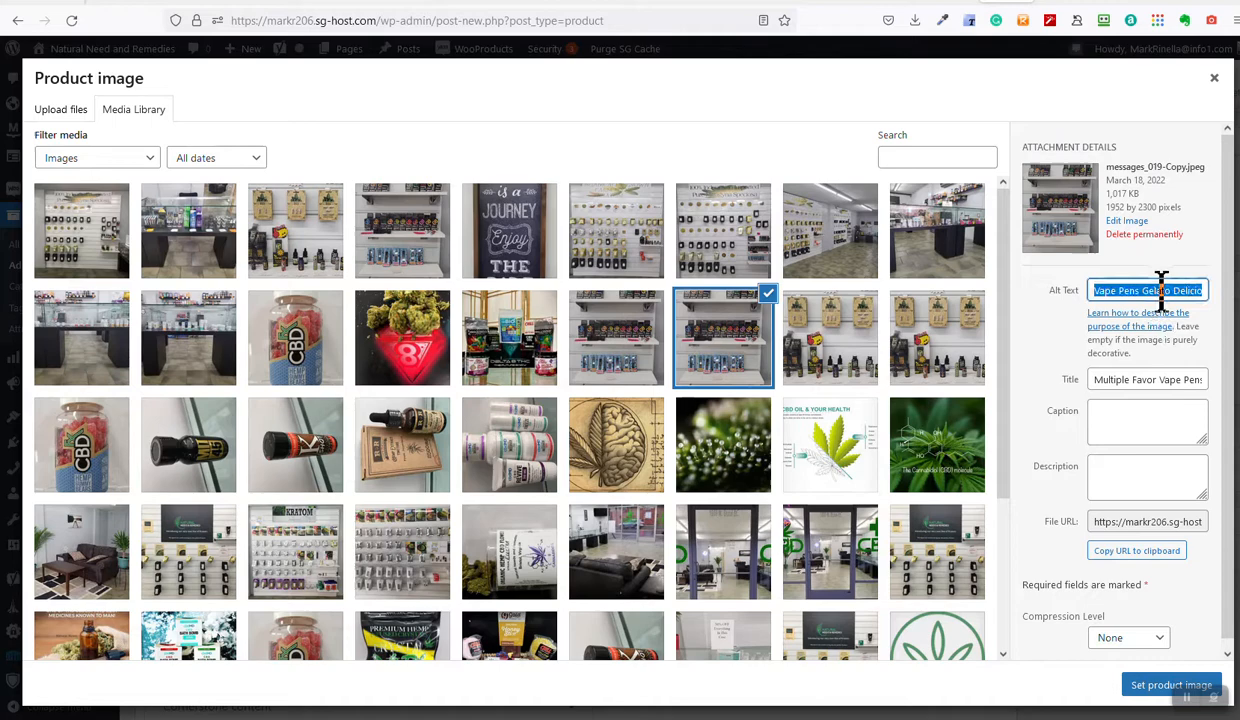
pyautogui.click(1132, 382)
pyautogui.hotkey('ctrl', 'a')
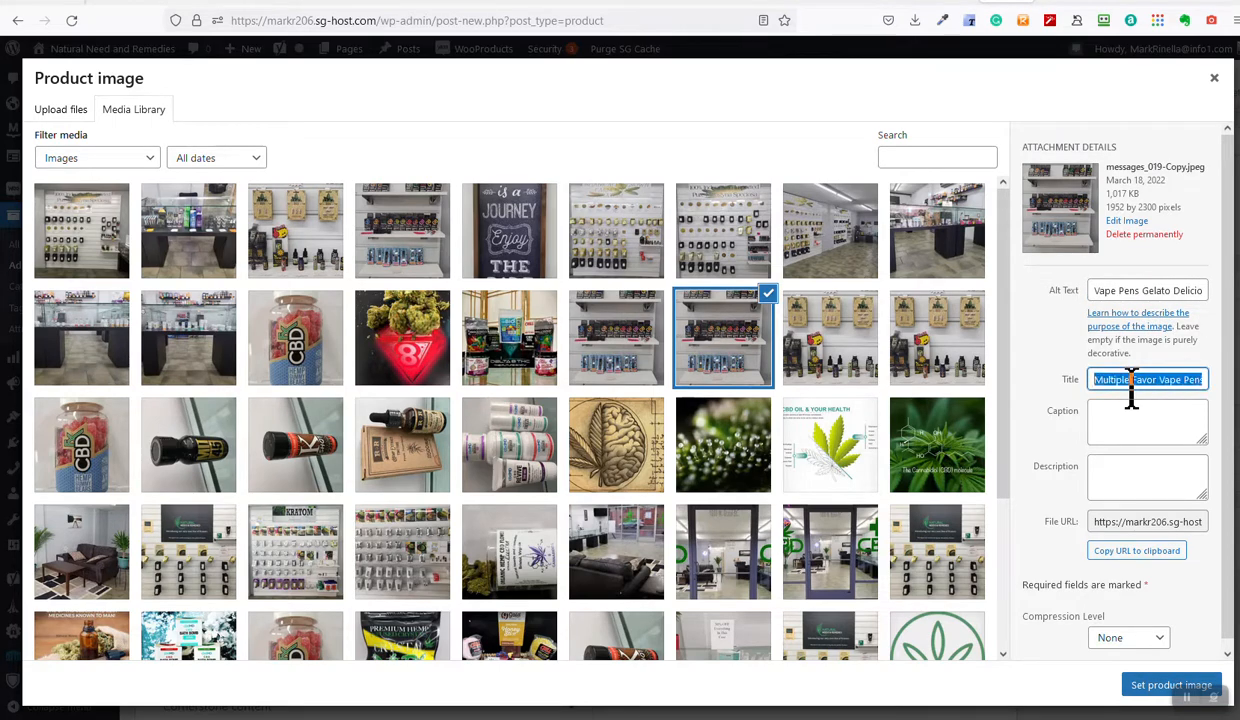
pyautogui.click(1138, 473)
pyautogui.click(1164, 688)
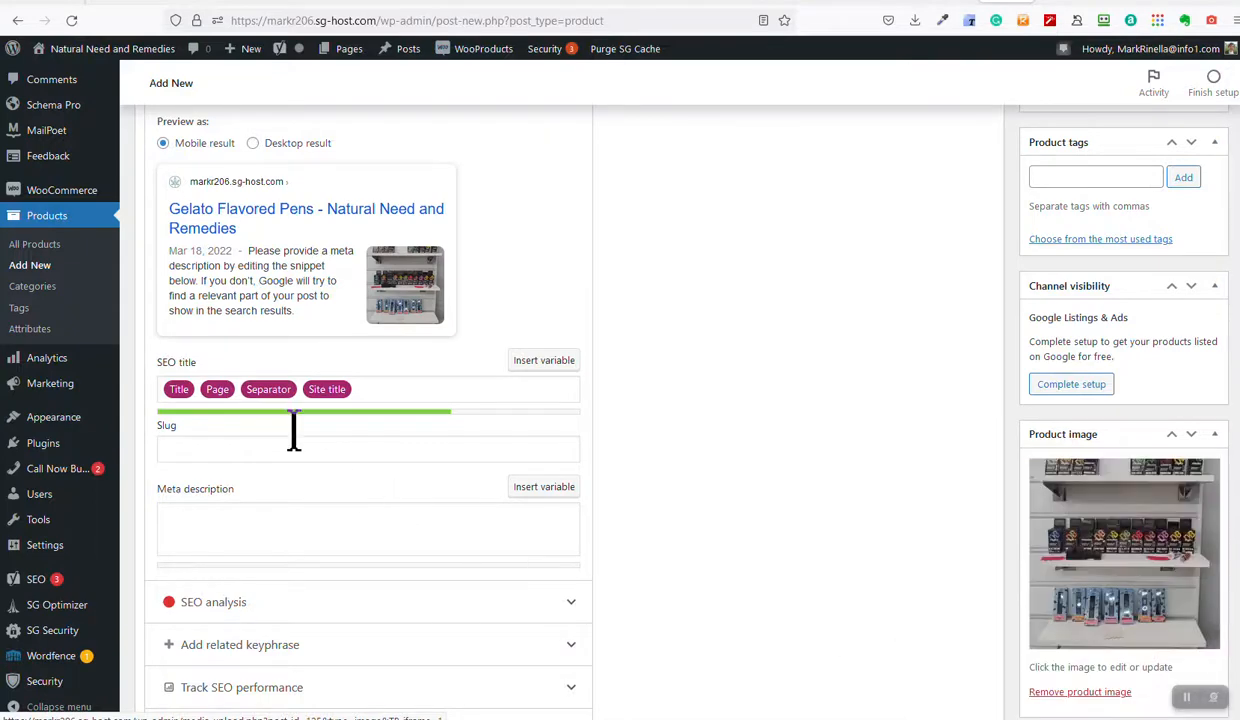
# Step: Examine the Yoast SEO title, slug and meta description fields, and open the meta description from the Google preview snippet
pyautogui.scroll(1, 313, 354)
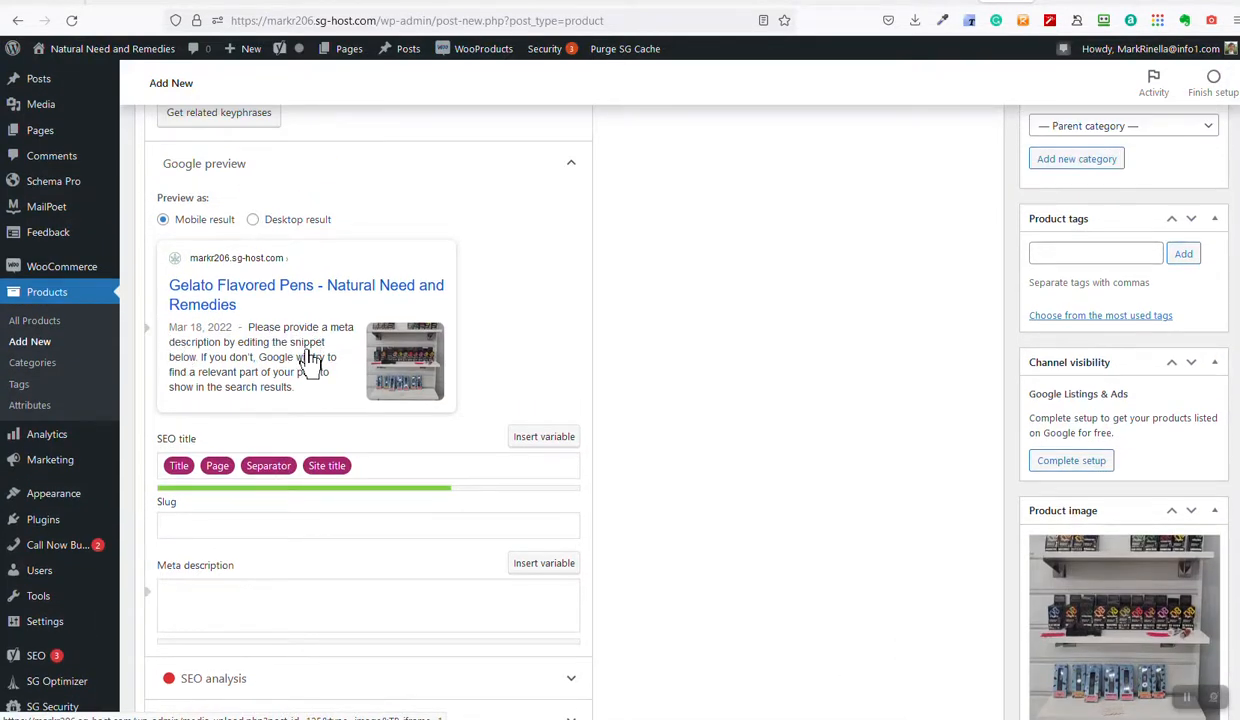
pyautogui.scroll(1, 311, 362)
pyautogui.scroll(1, 341, 462)
pyautogui.scroll(-2, 338, 482)
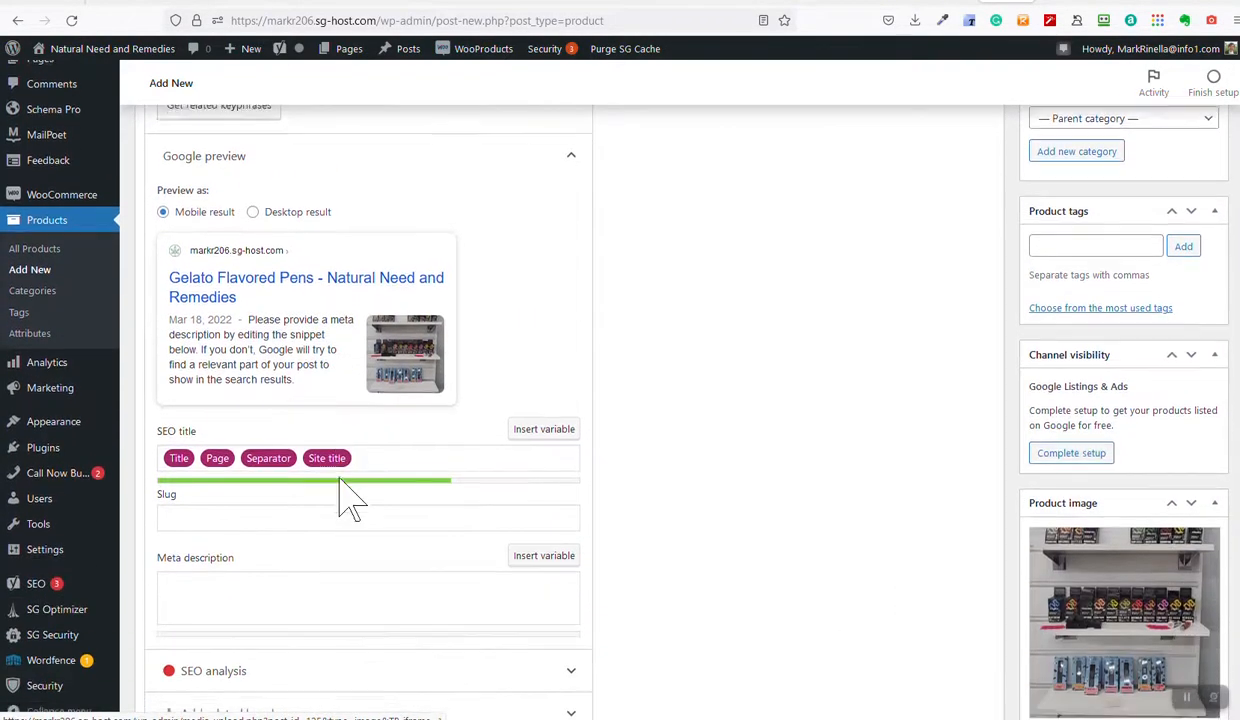
pyautogui.scroll(-2, 340, 505)
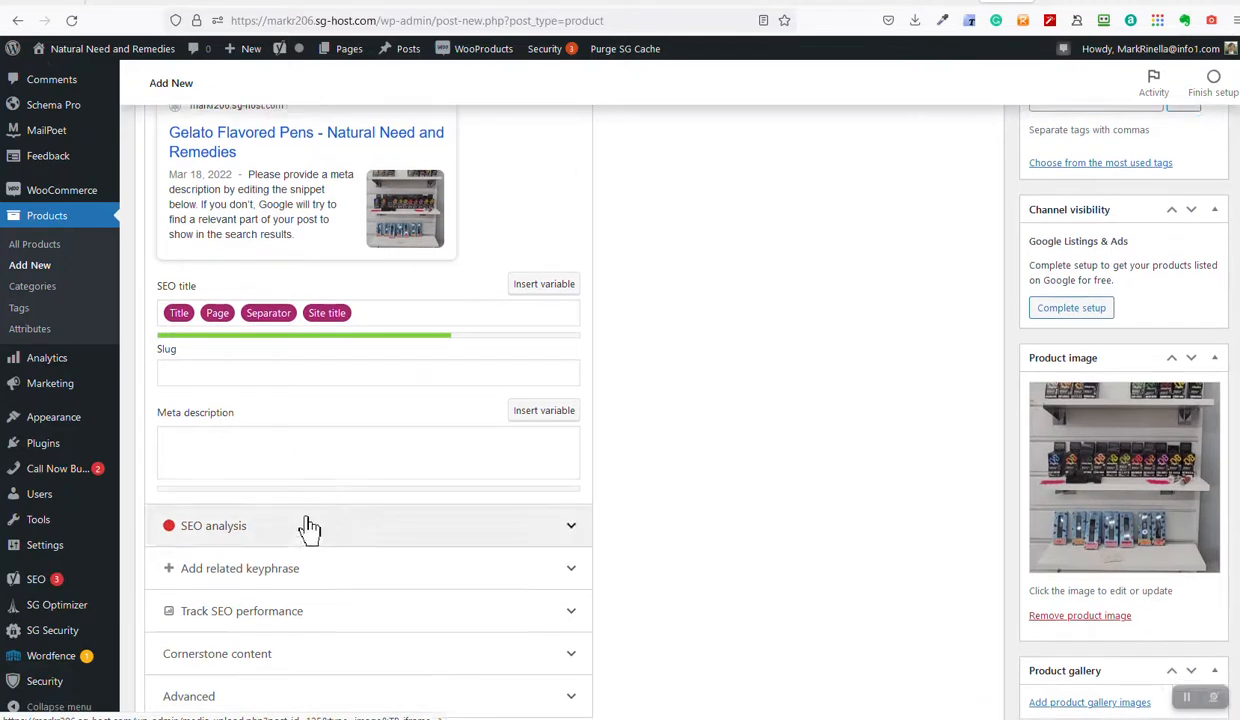
pyautogui.click(285, 205)
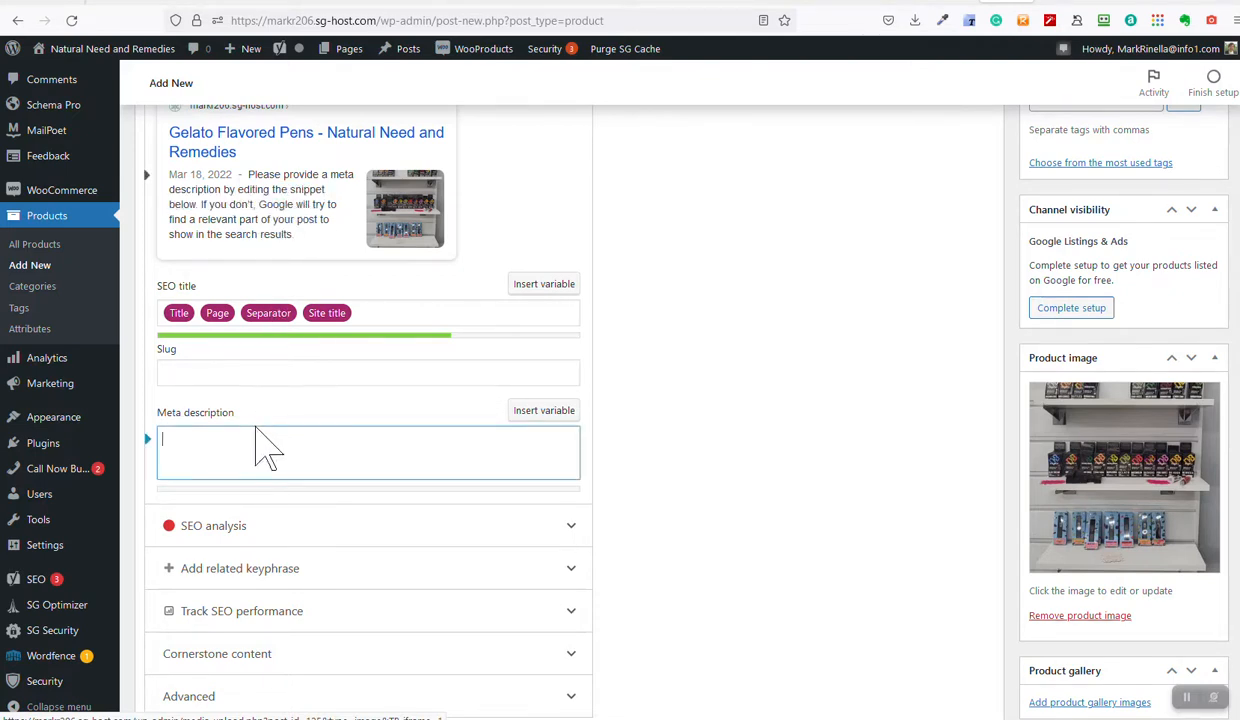
# Step: Write the product's meta description as "Gelato Flavore Pens at Natural Needs and Remedies in Bristol at great prices."
pyautogui.scroll(5, 248, 438)
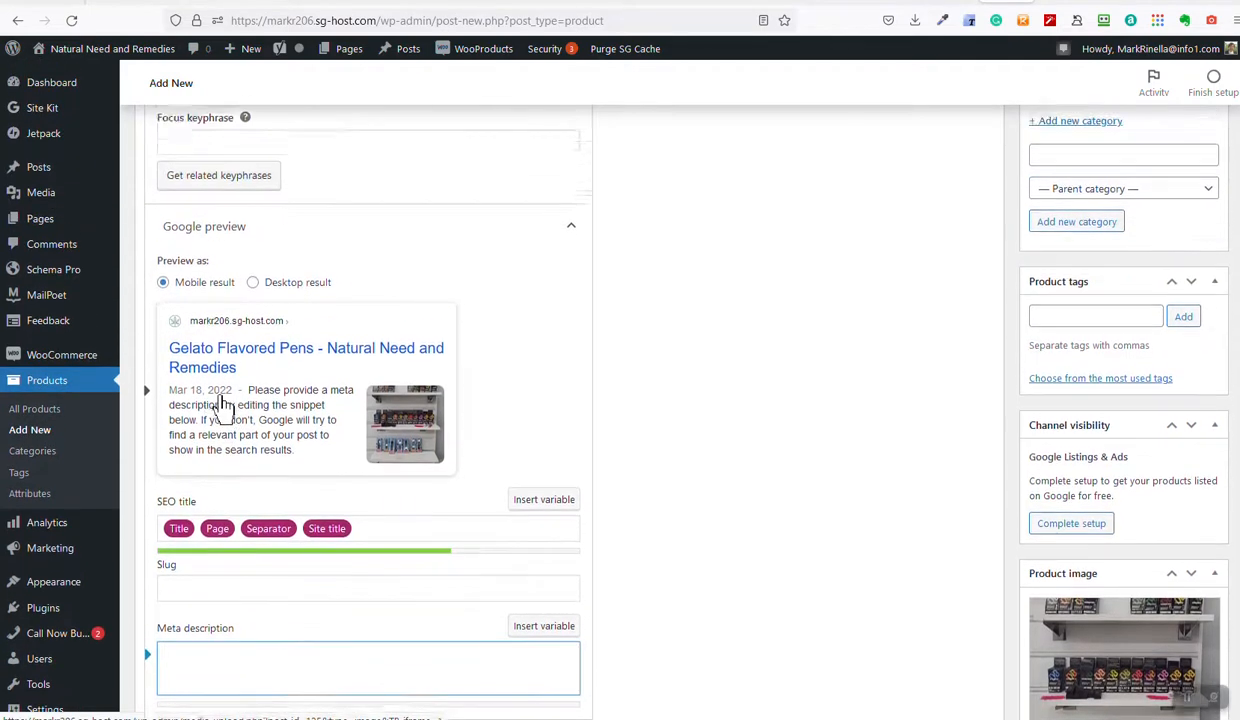
pyautogui.moveTo(220, 213); pyautogui.dragTo(202, 213)
pyautogui.click(203, 213)
pyautogui.click(211, 213)
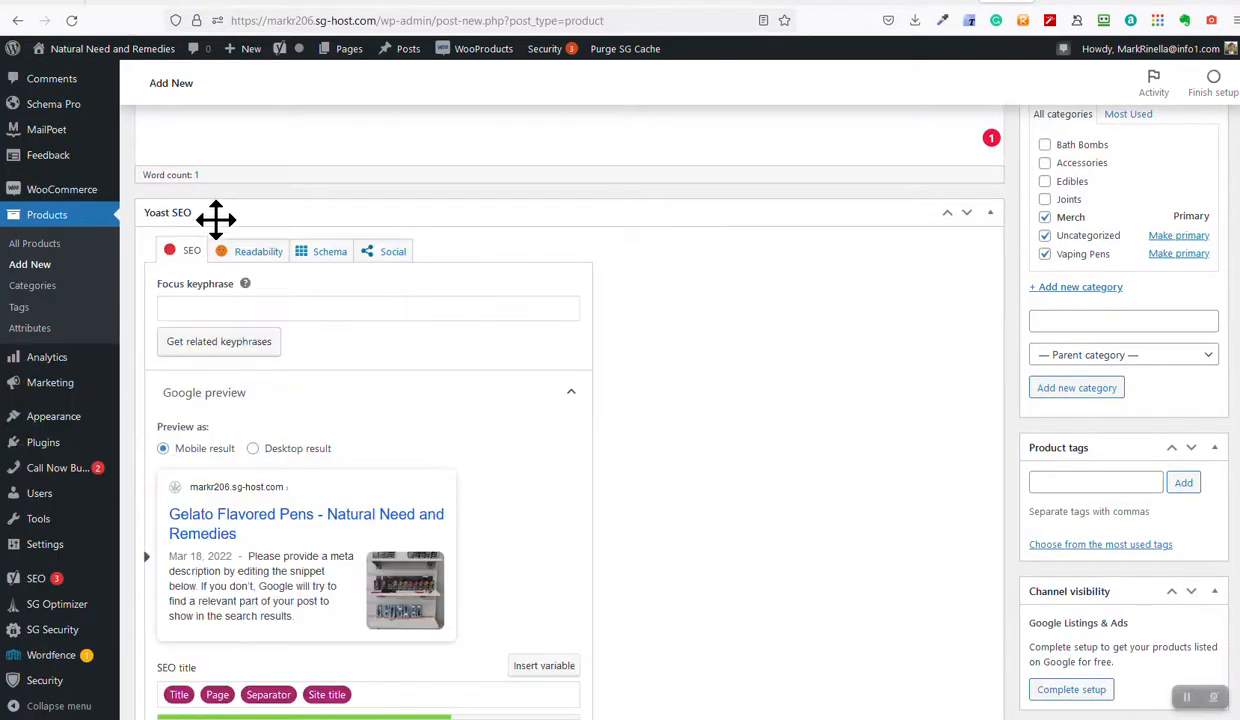
pyautogui.scroll(-1, 337, 540)
pyautogui.scroll(-1, 337, 540)
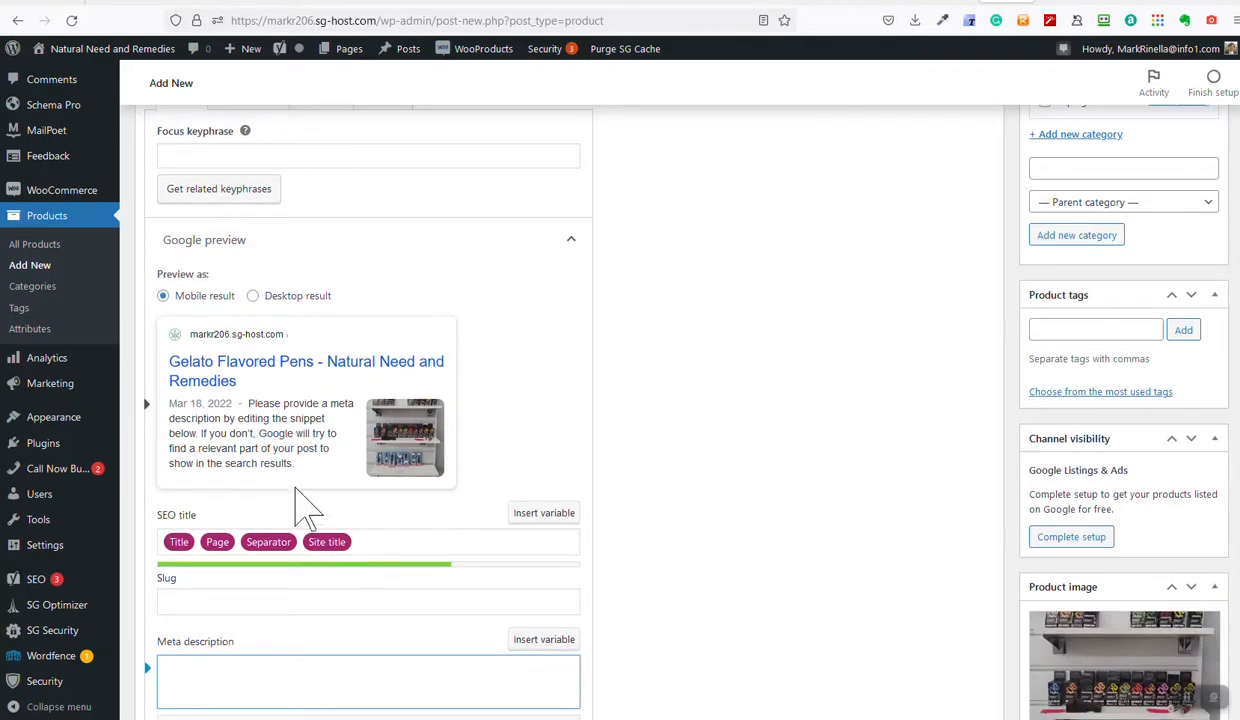
pyautogui.scroll(-1, 282, 465)
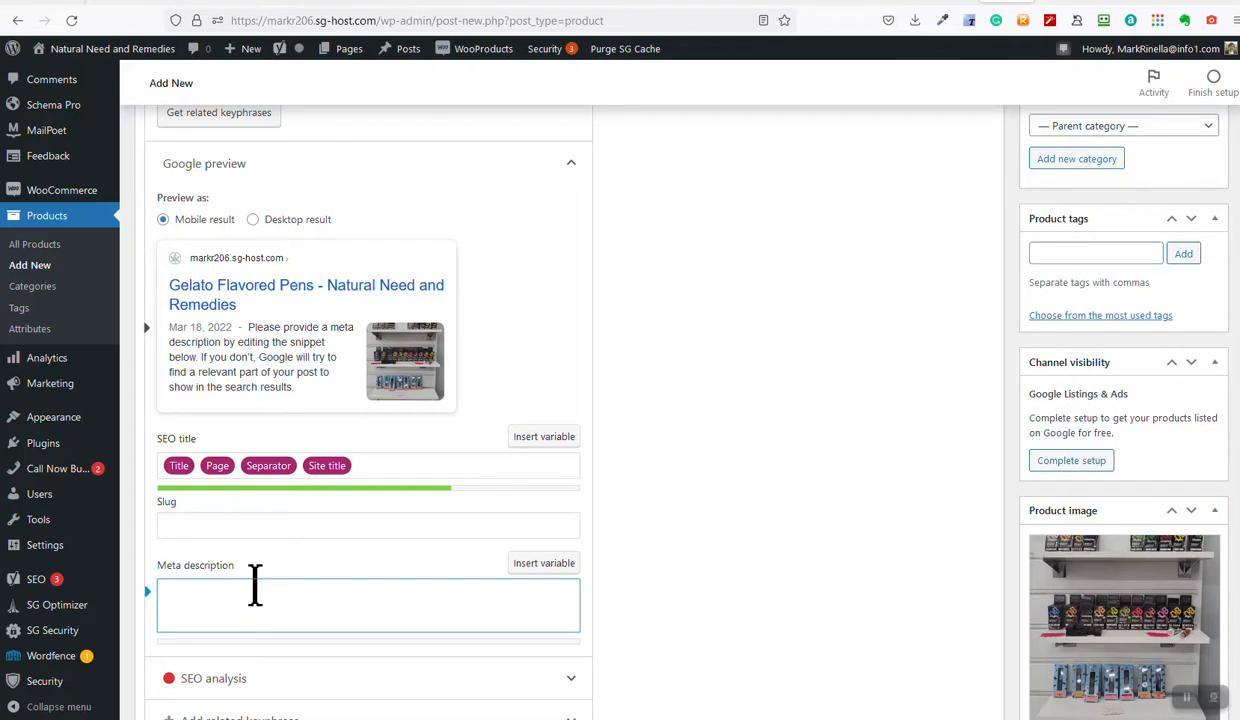
pyautogui.write('Gelato V')
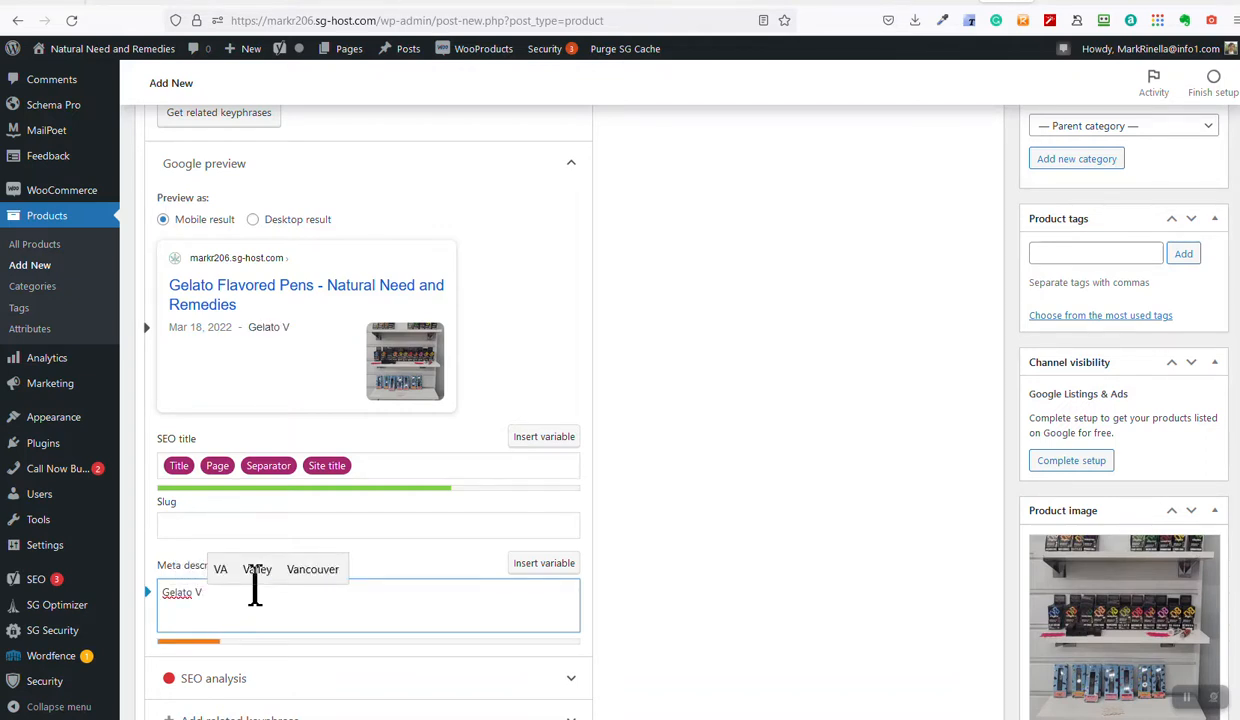
pyautogui.press('BackSpace')
pyautogui.write('Flav')
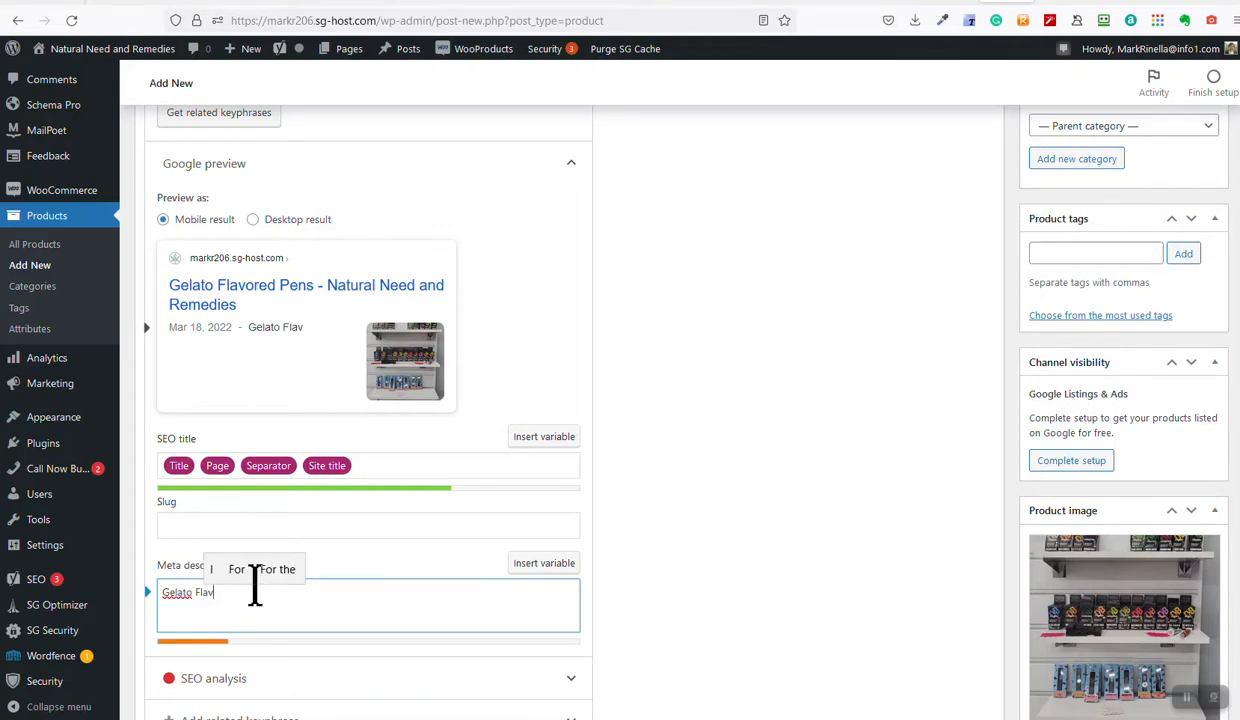
pyautogui.write('ore Pens at ')
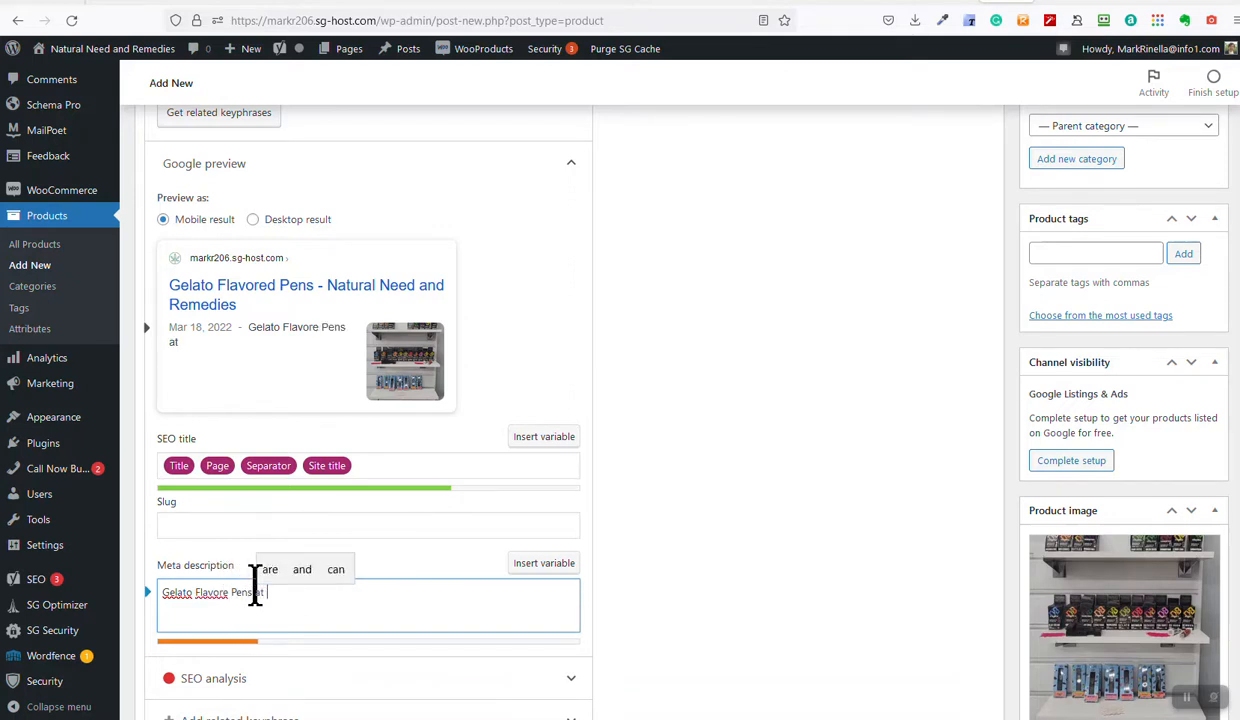
pyautogui.write('Natural N')
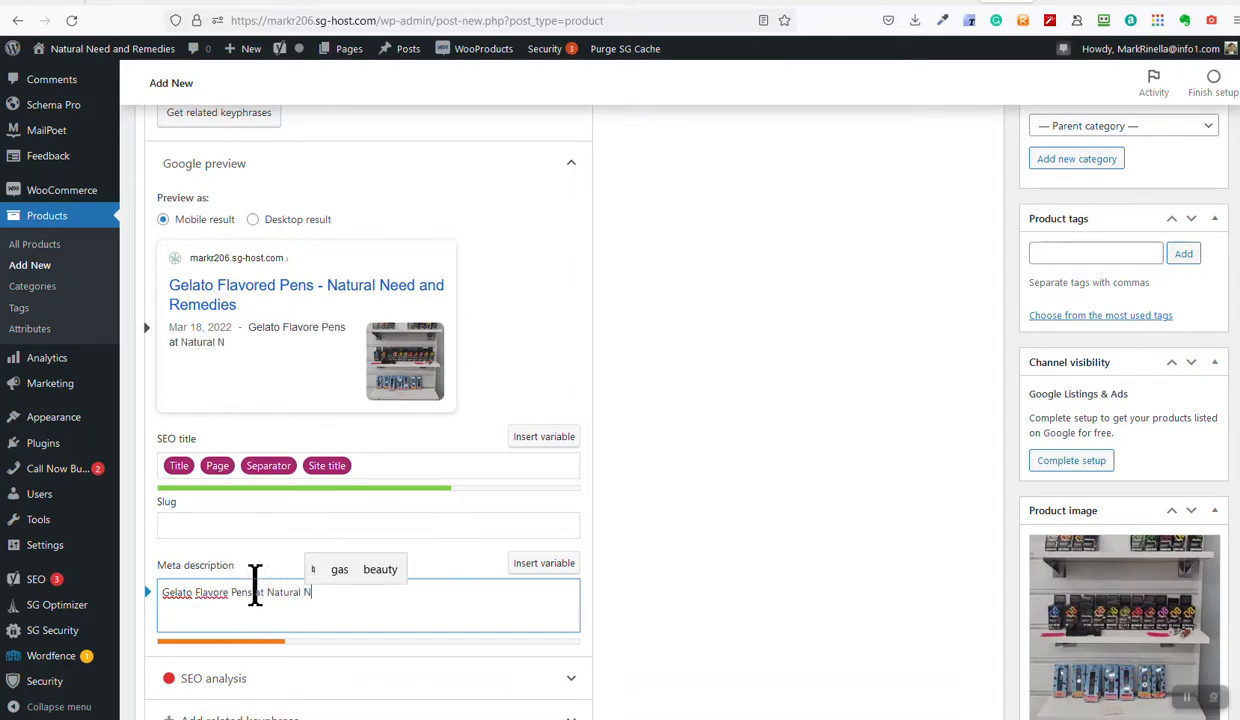
pyautogui.write('ees a')
pyautogui.press('BackSpace')
pyautogui.press('BackSpace')
pyautogui.write('ds and Remee')
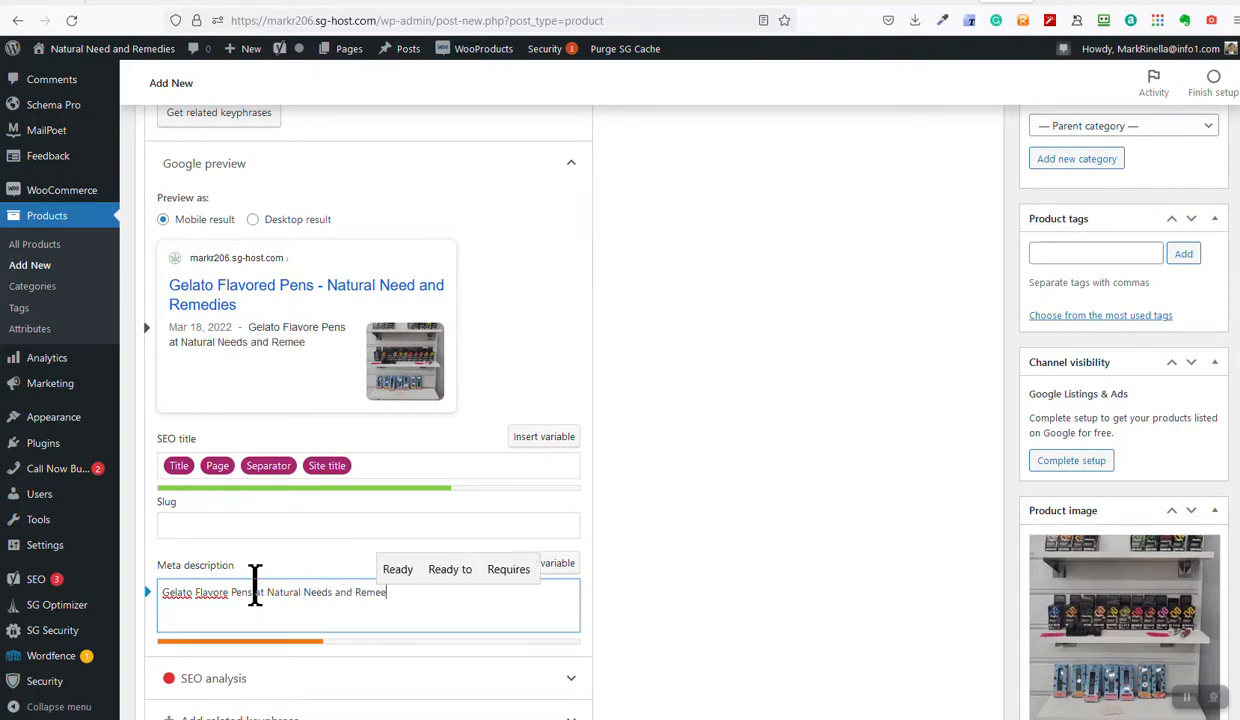
pyautogui.press('BackSpace')
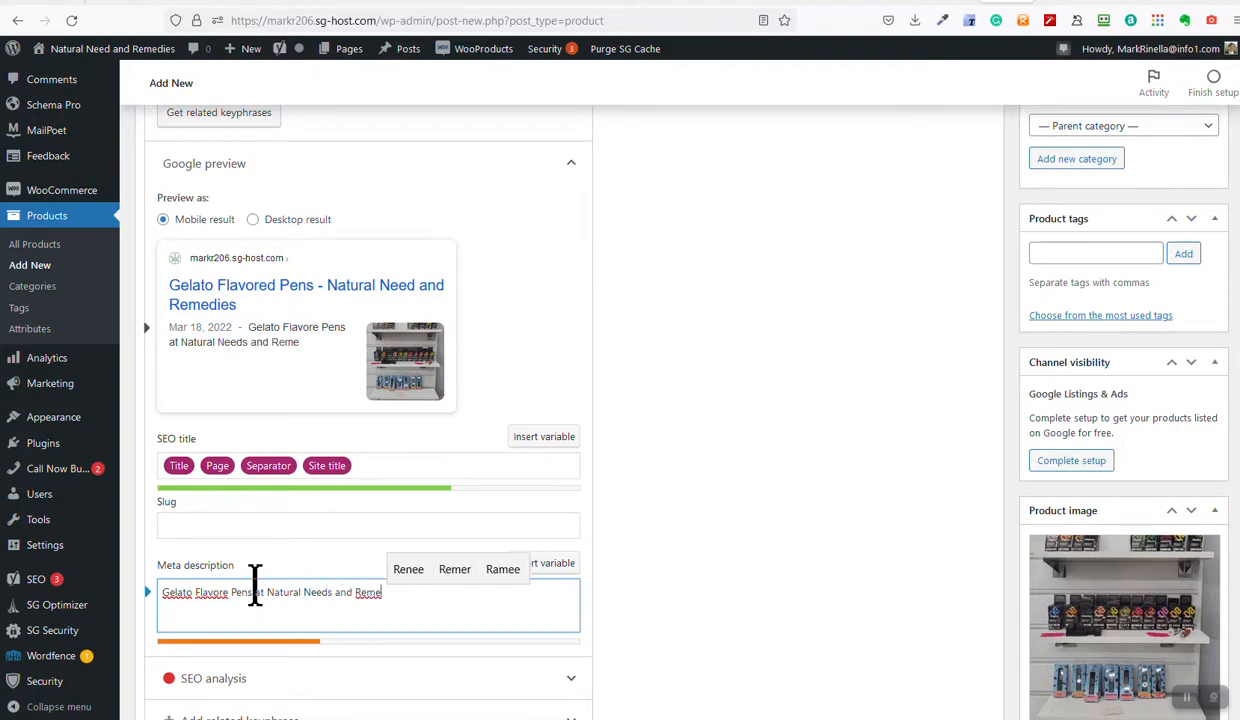
pyautogui.write('dies in Bristol ')
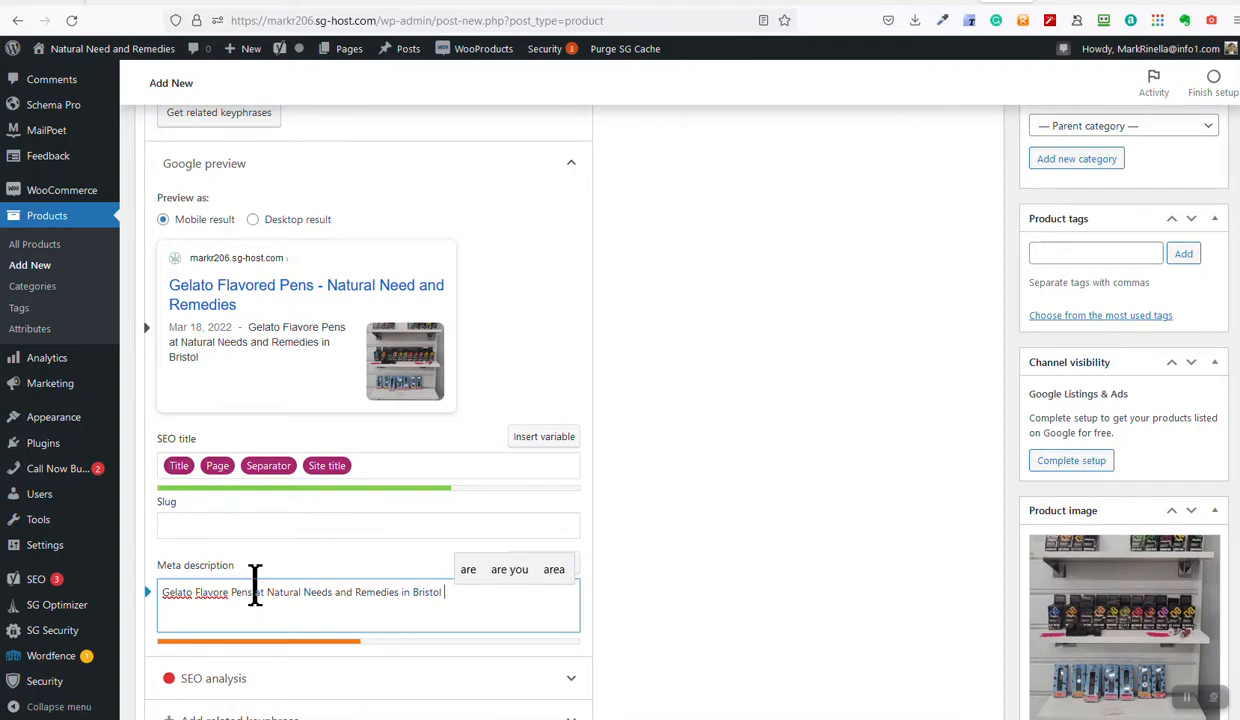
pyautogui.write('arat gre')
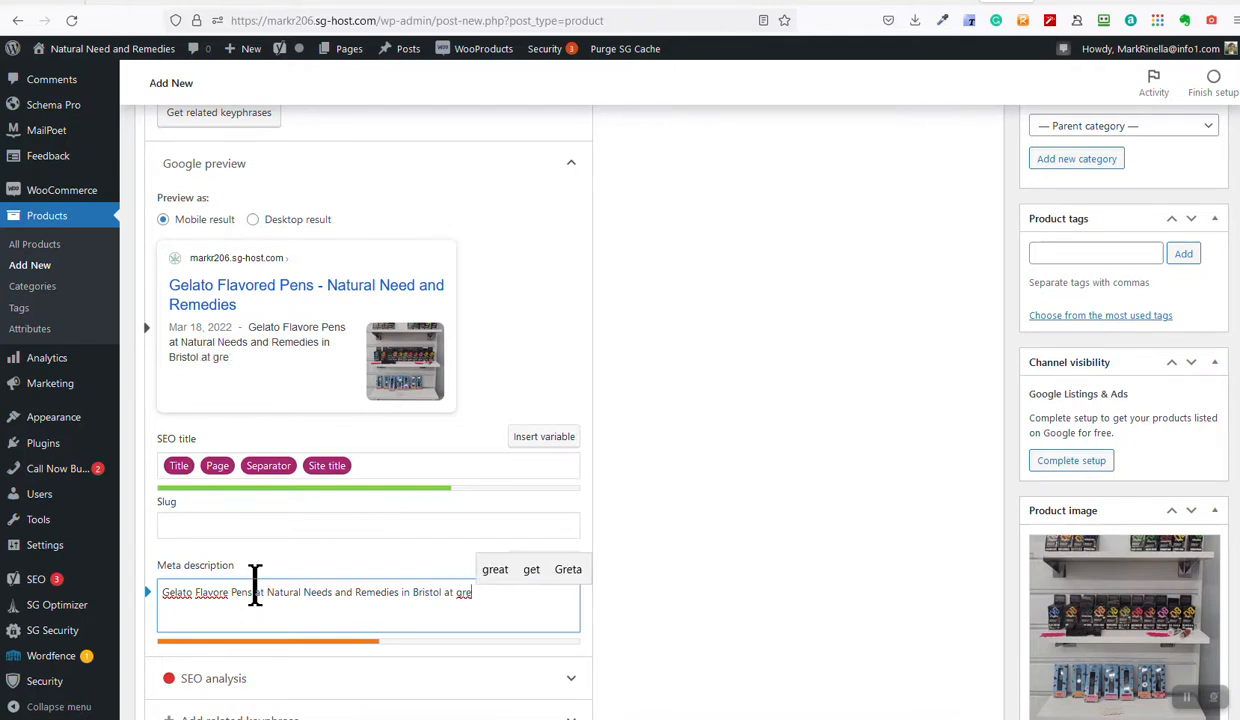
pyautogui.write('tat prices.')
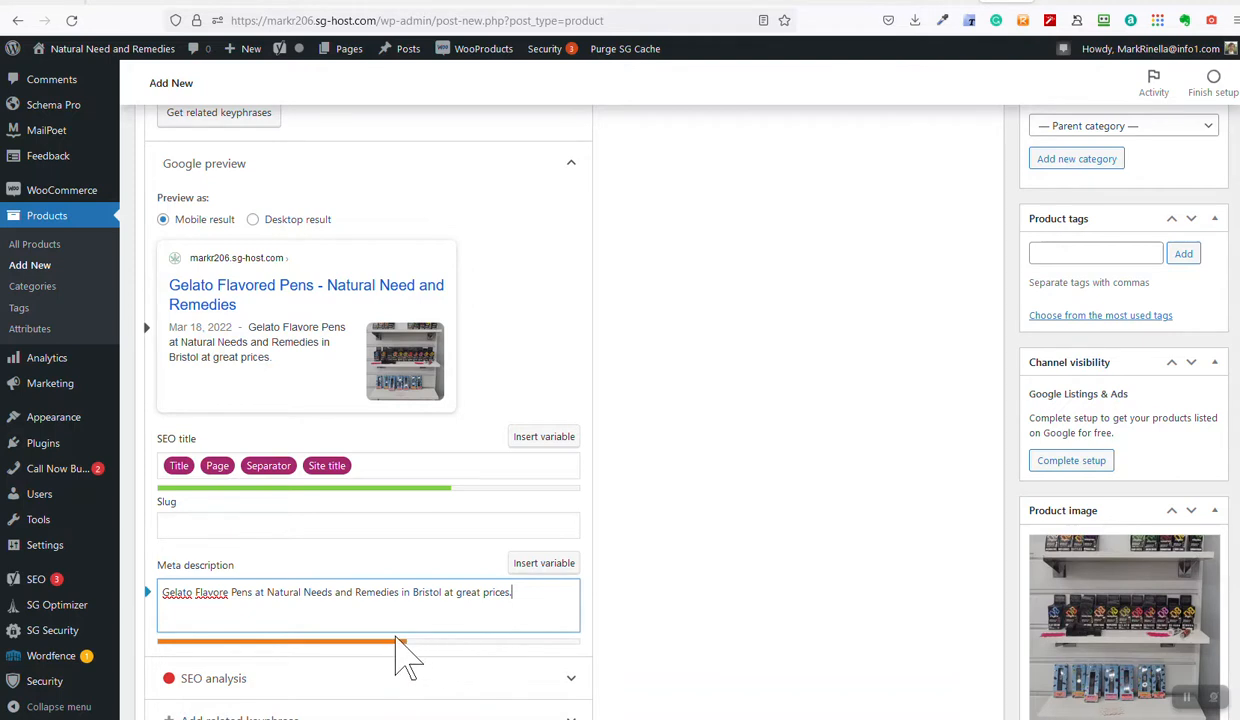
# Step: Append a long string of random filler letters to the meta description to test its length bar
pyautogui.write('zdgdsfrgasdgsdafgsafddsafd')
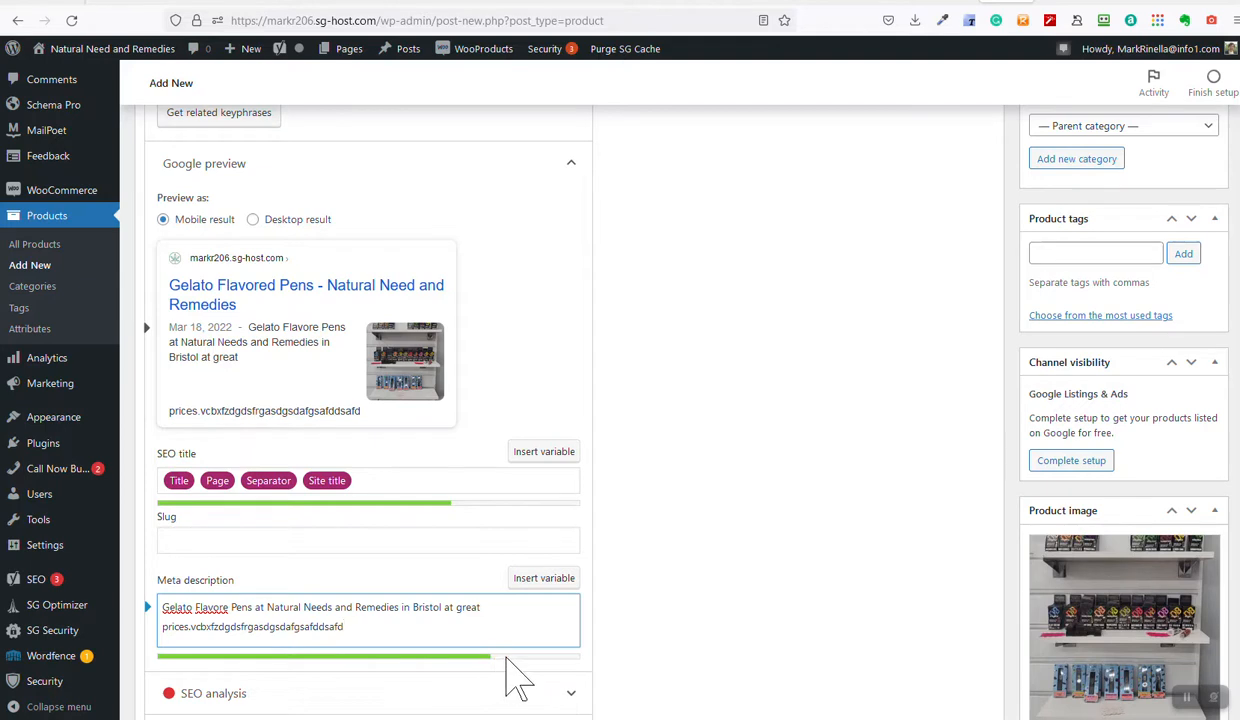
pyautogui.click(506, 678)
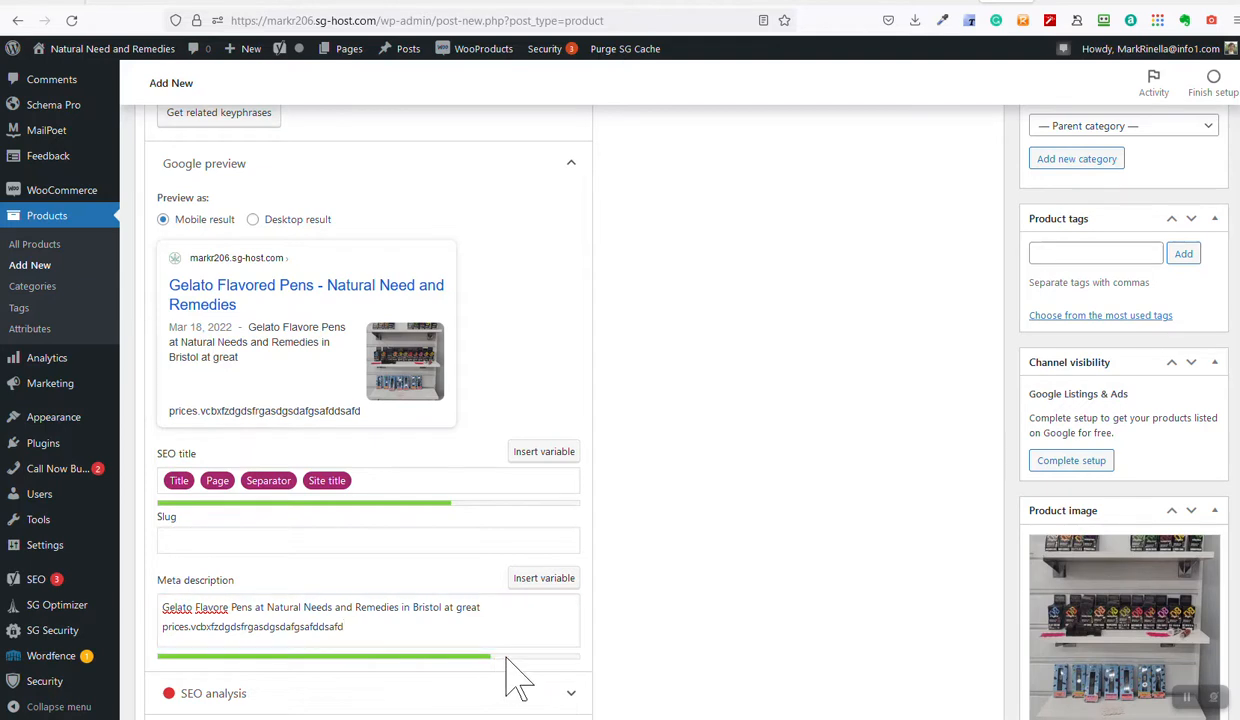
pyautogui.click(437, 607)
pyautogui.write('gsafddsafdgfdsgfdsgsdgffdsg')
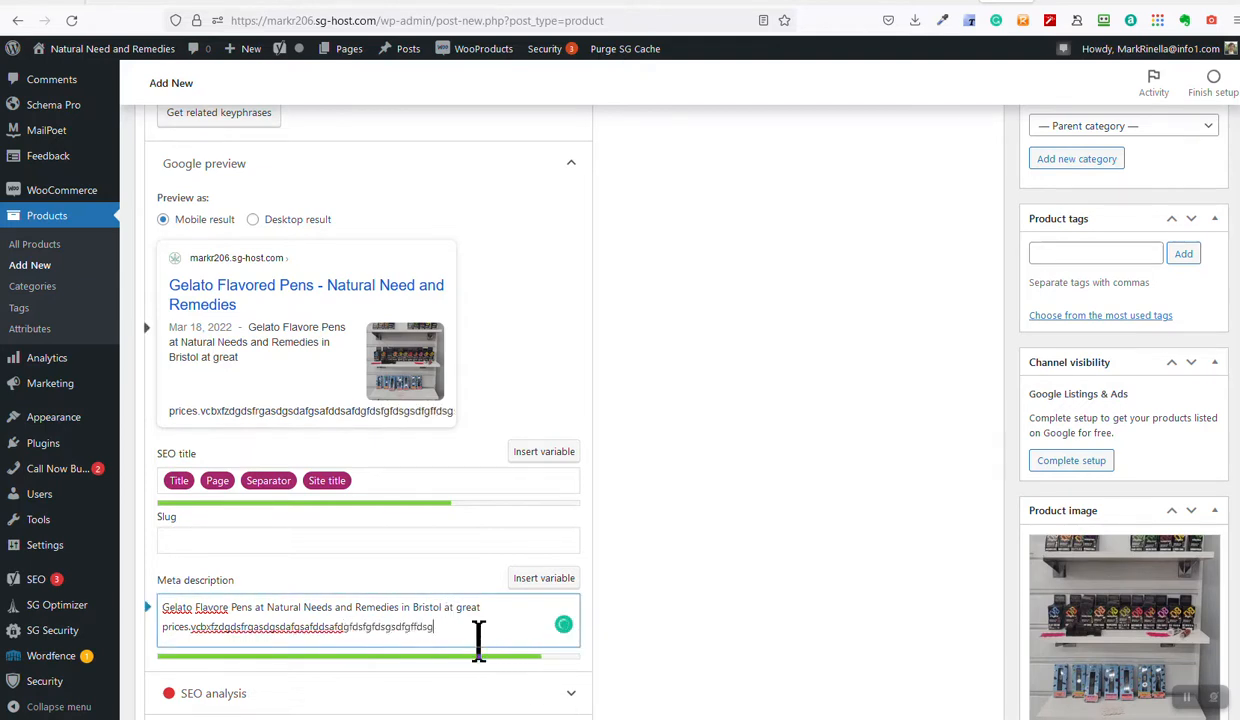
pyautogui.write('sdfgffdsgsgsdgfdfgsdg')
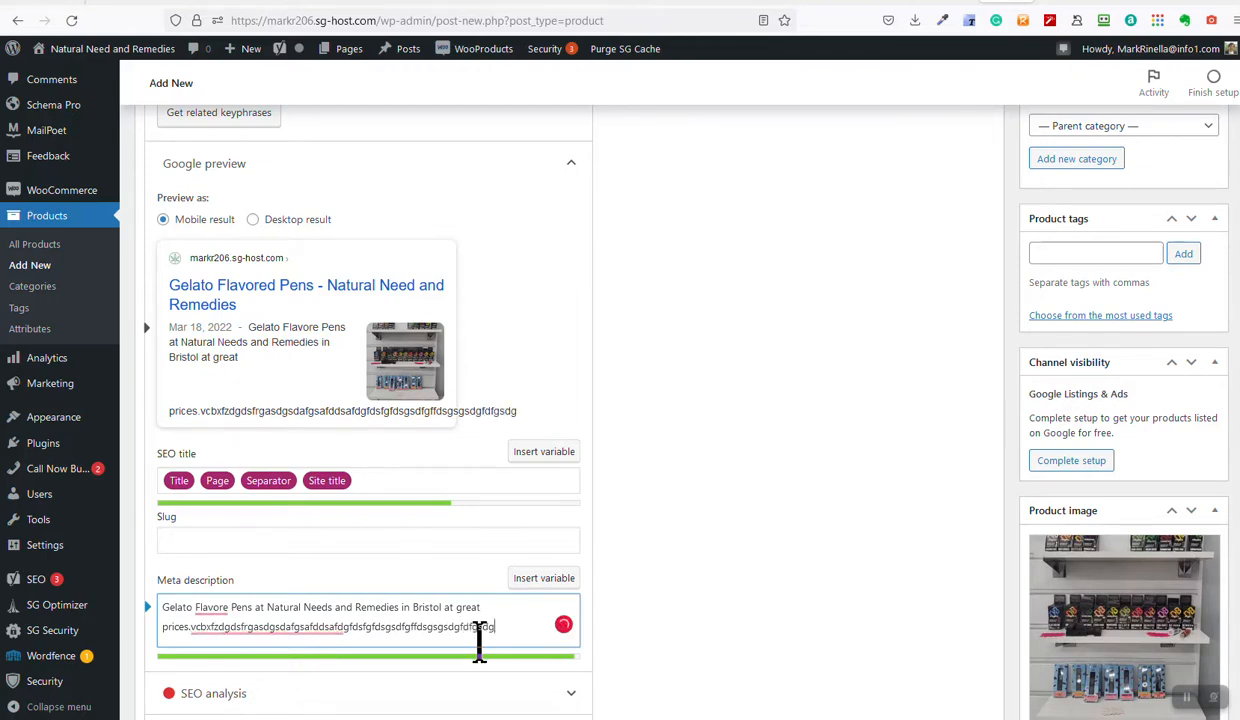
pyautogui.write('gsfddgf')
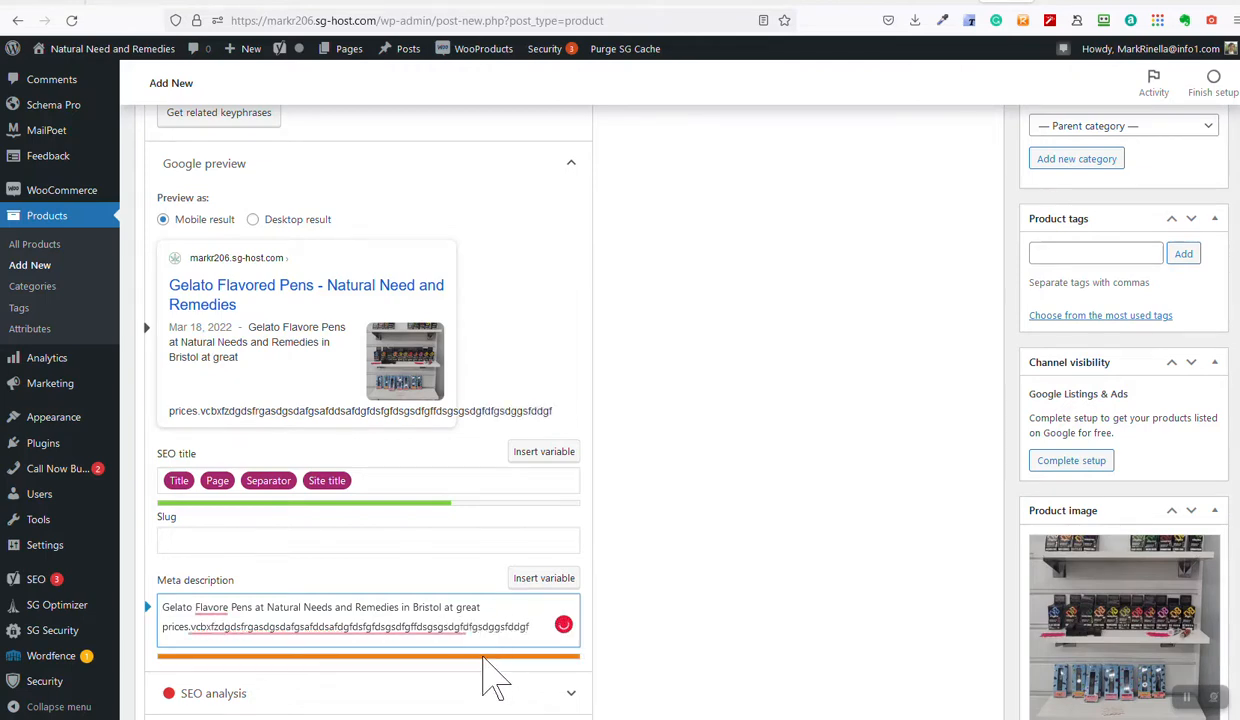
pyautogui.scroll(-1, 490, 678)
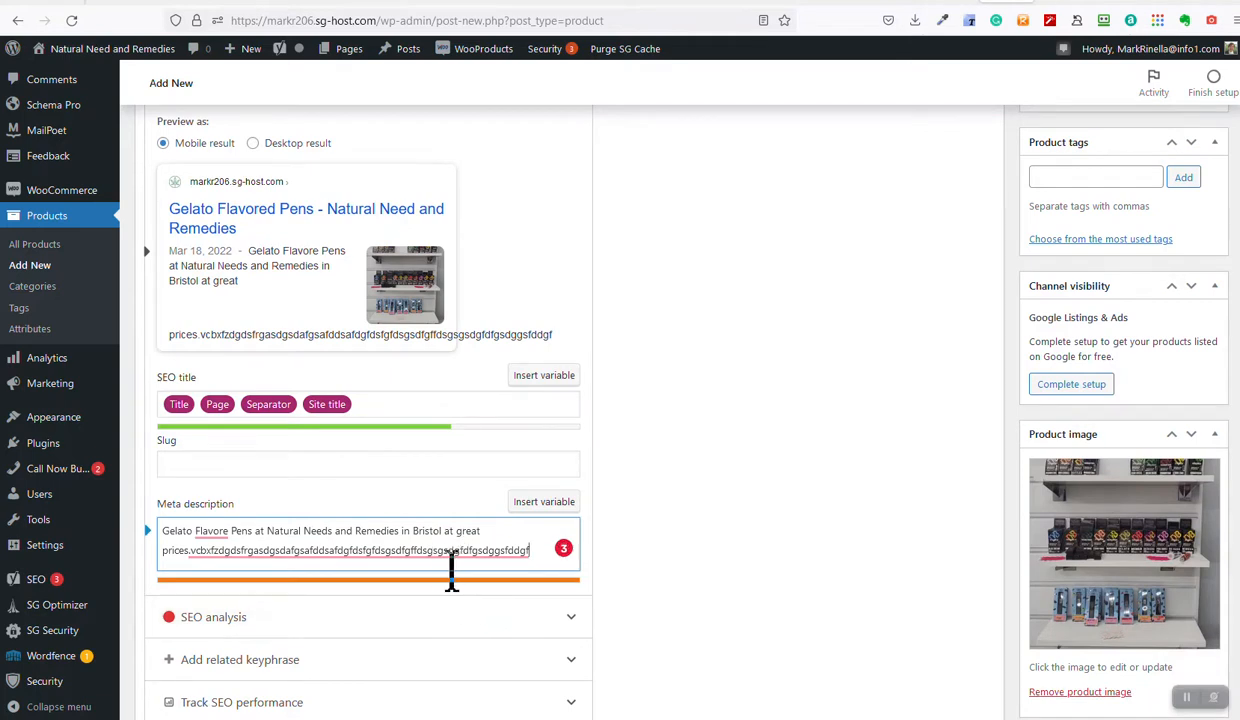
pyautogui.click(446, 552)
# Step: Add four images to the product gallery: 20220307_142723.jpg, the vape pen shelf photo, a wall display photo and 20220307_142449-scaled.jpg
pyautogui.scroll(2, 406, 535)
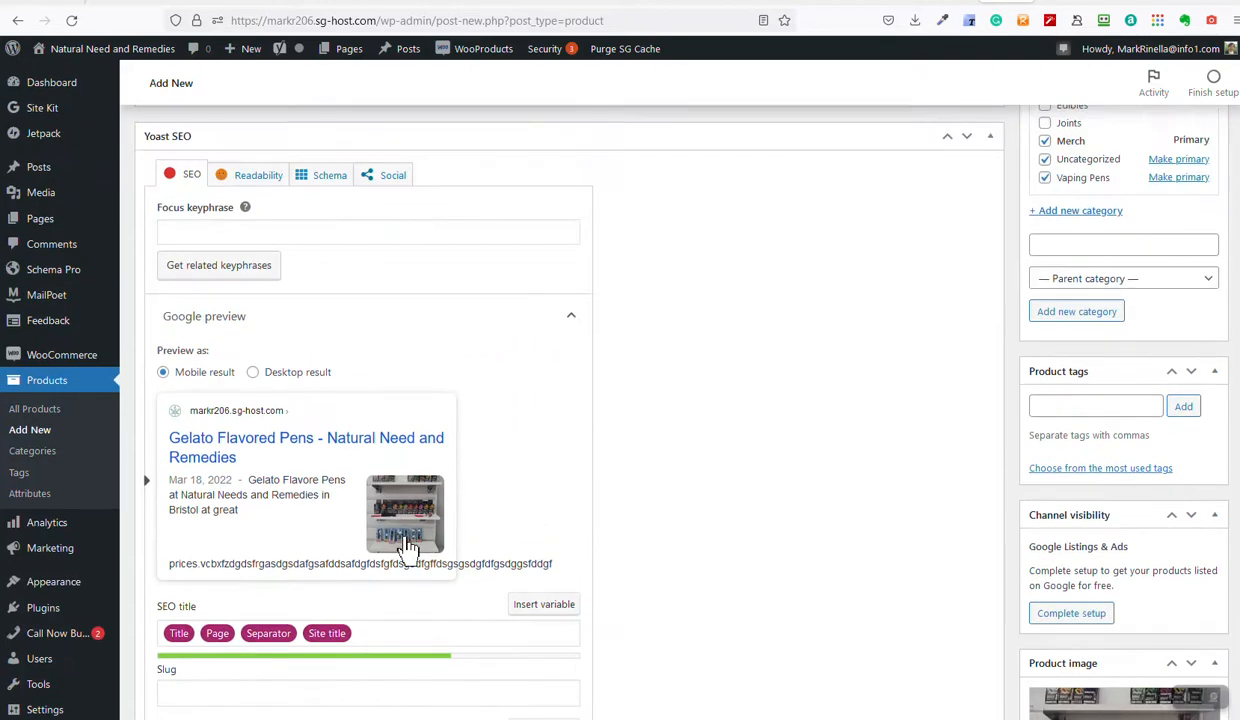
pyautogui.scroll(-6, 404, 545)
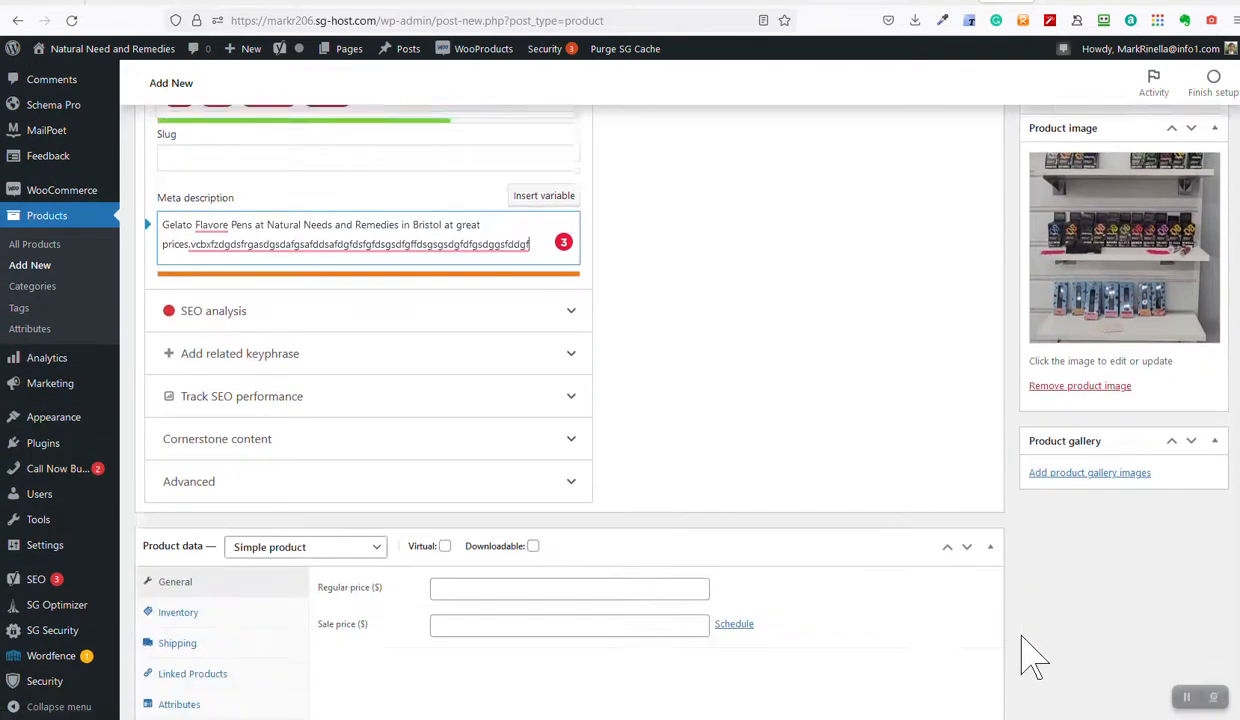
pyautogui.scroll(-2, 1027, 655)
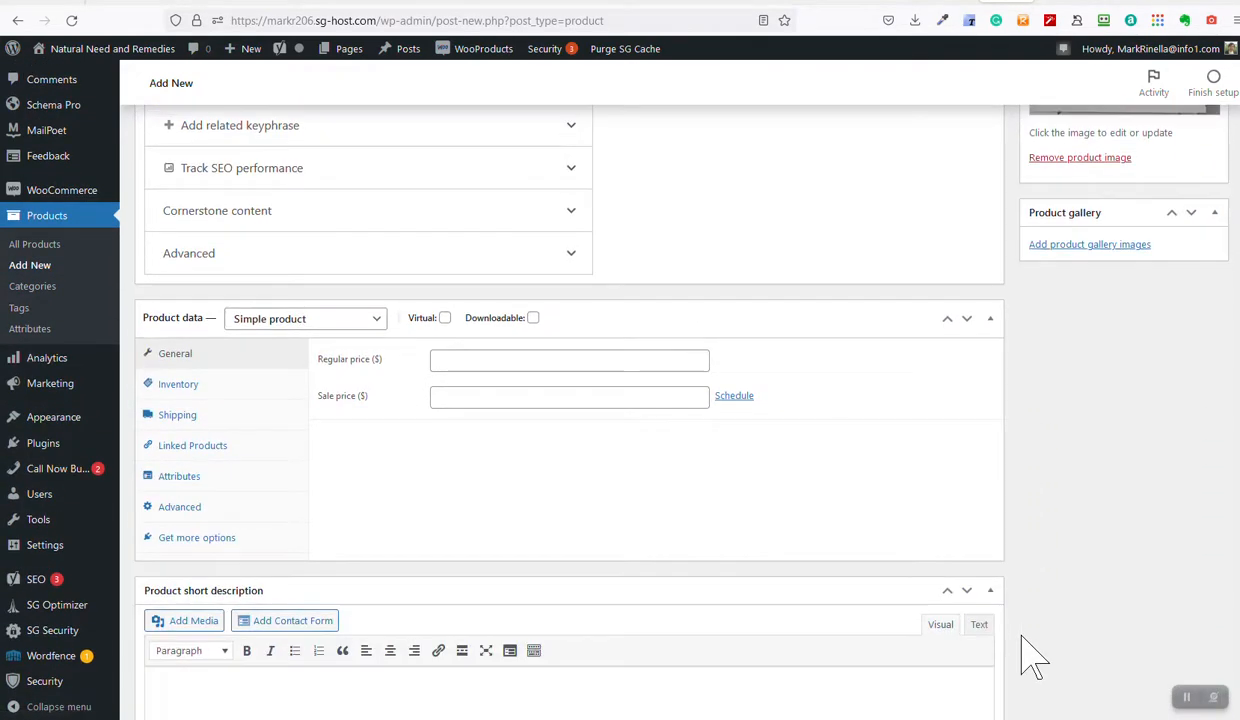
pyautogui.click(1094, 250)
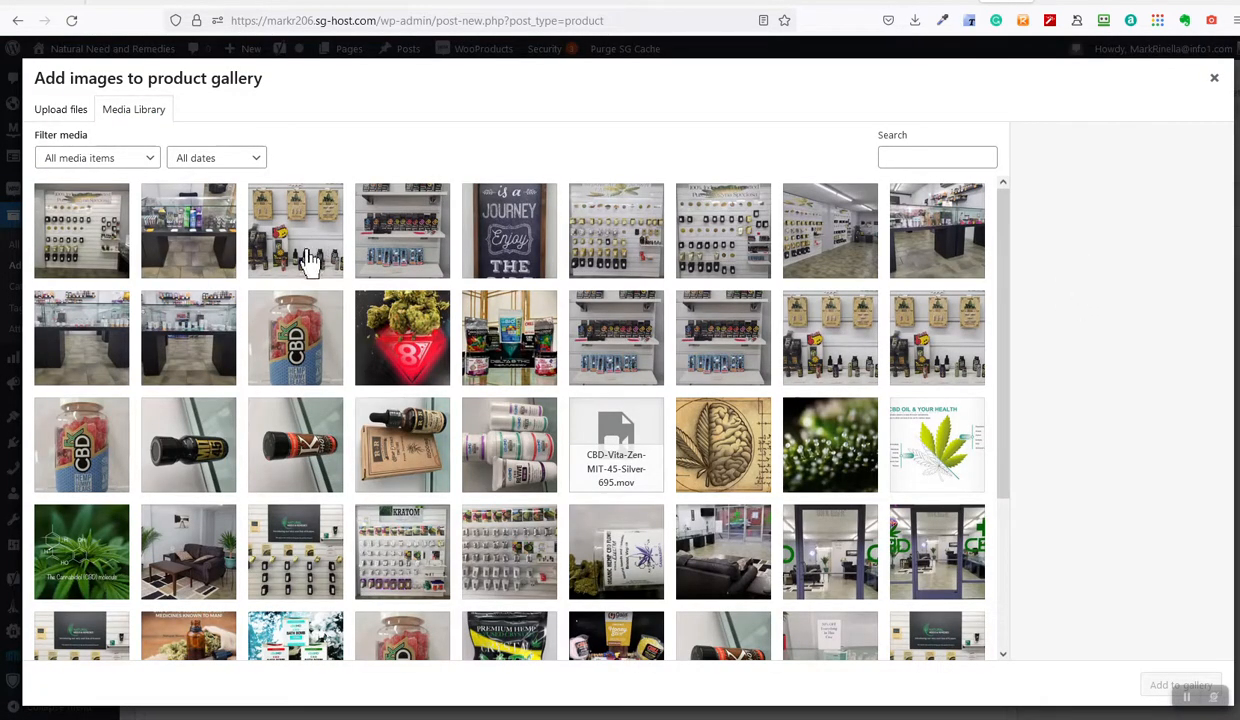
pyautogui.click(324, 258)
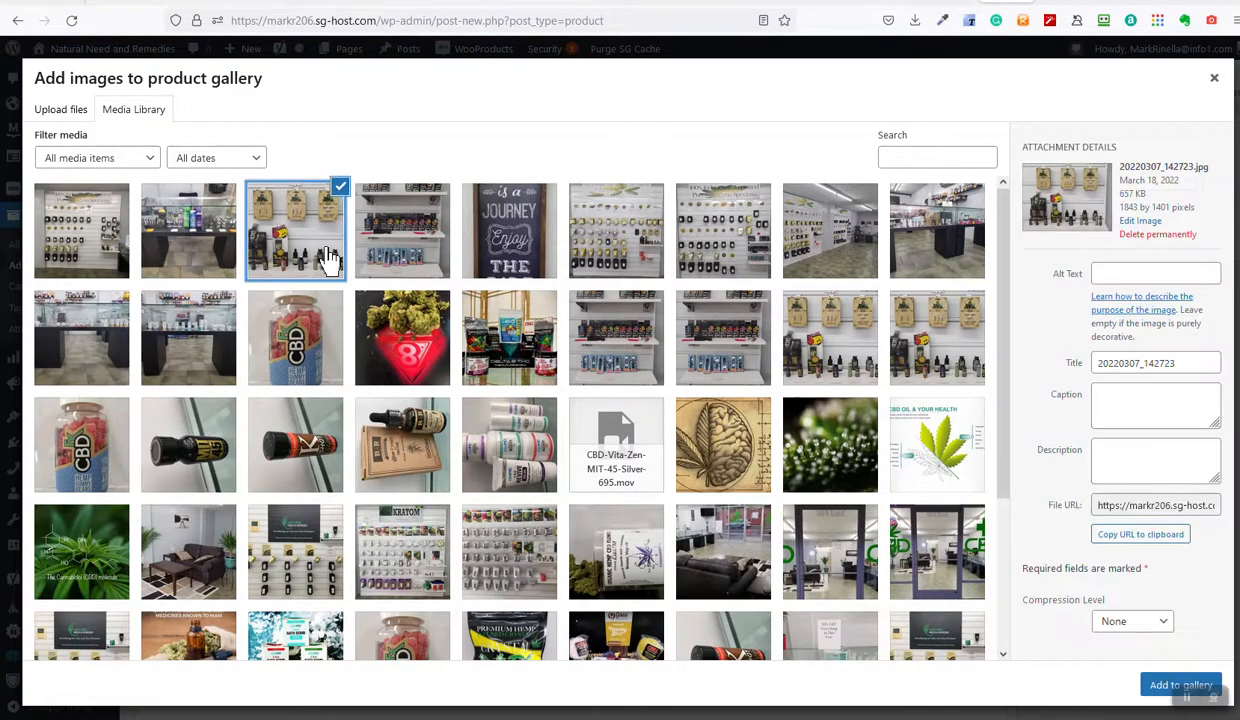
pyautogui.click(398, 270)
pyautogui.click(622, 262)
pyautogui.click(688, 266)
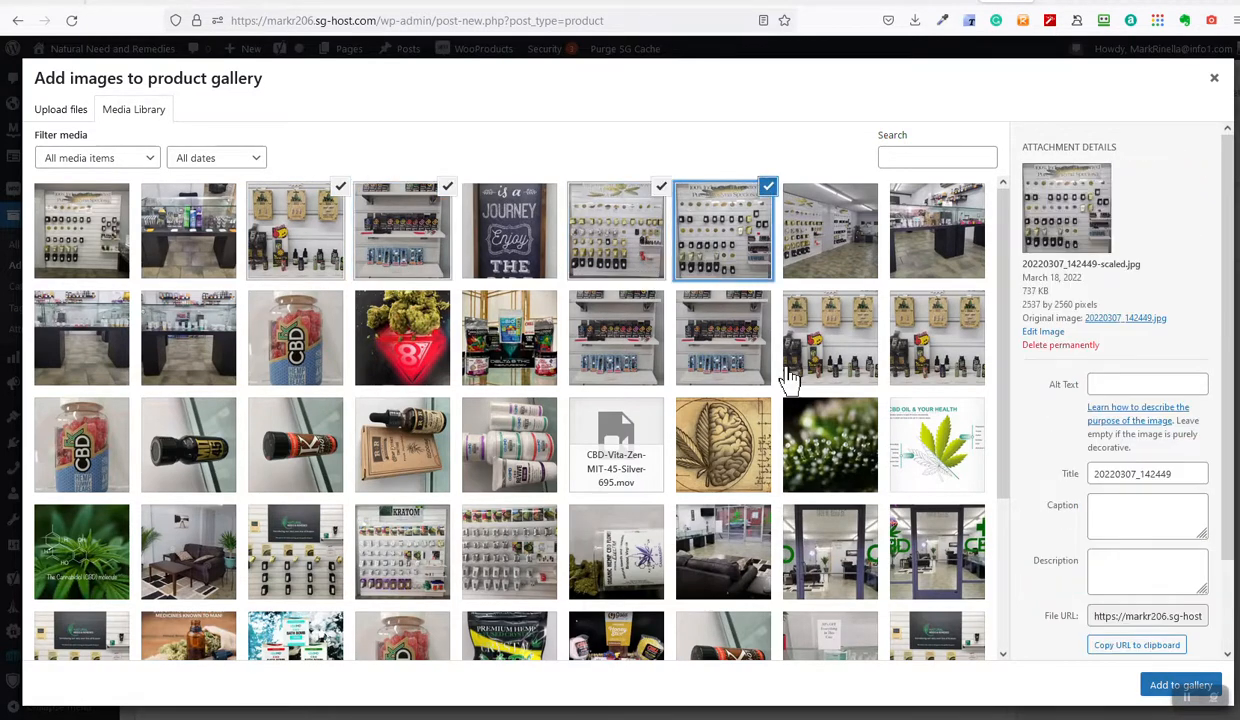
pyautogui.click(1155, 690)
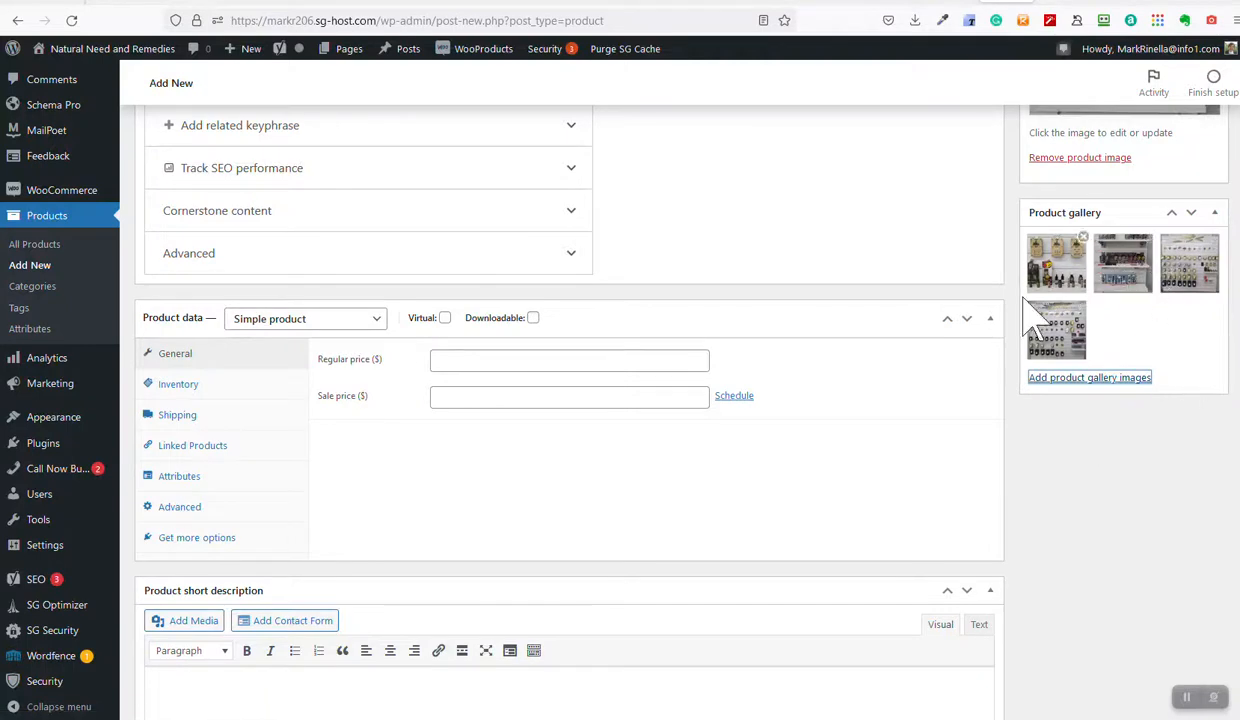
# Step: Review the product form, checking the title, description, meta description, product image and gallery
pyautogui.scroll(1, 1010, 400)
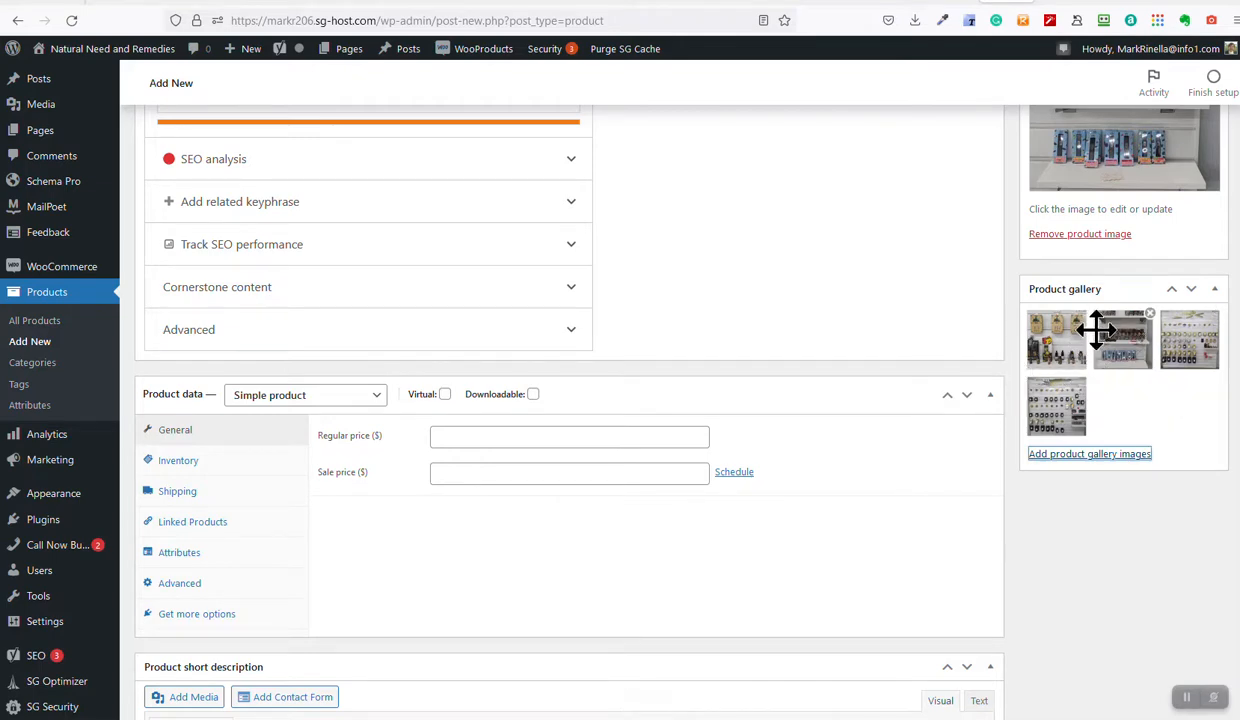
pyautogui.scroll(2, 1095, 335)
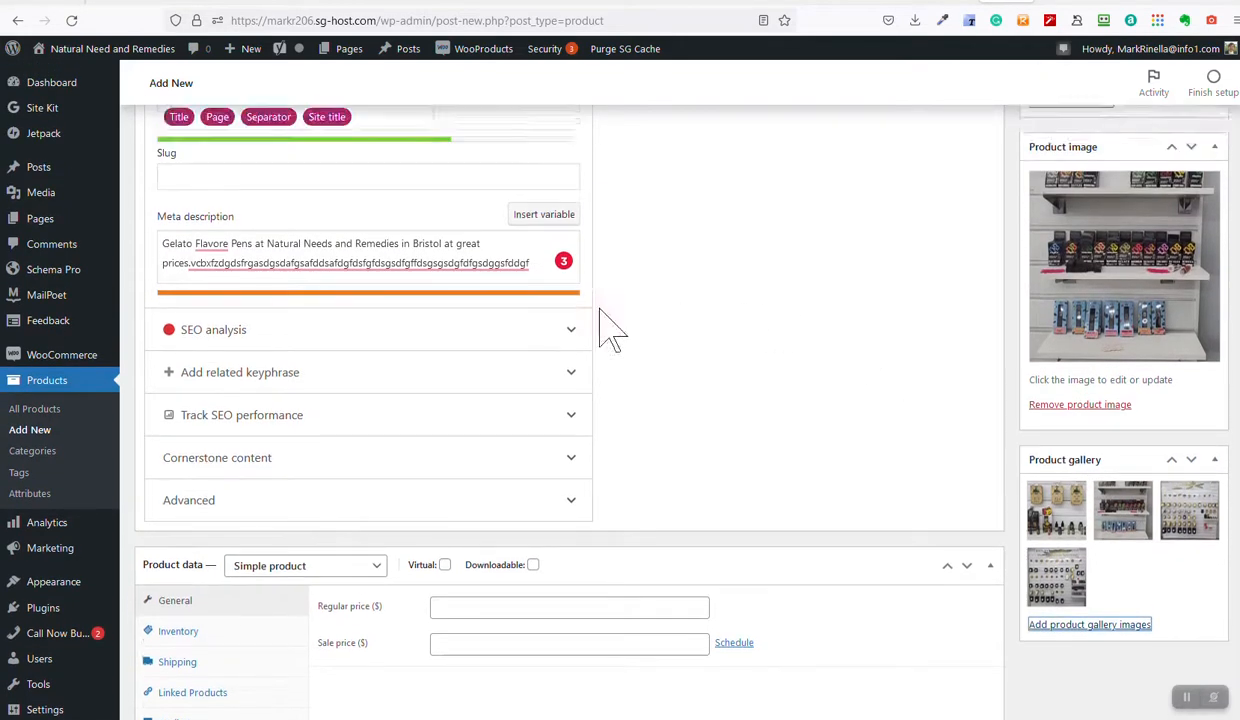
pyautogui.scroll(8, 612, 330)
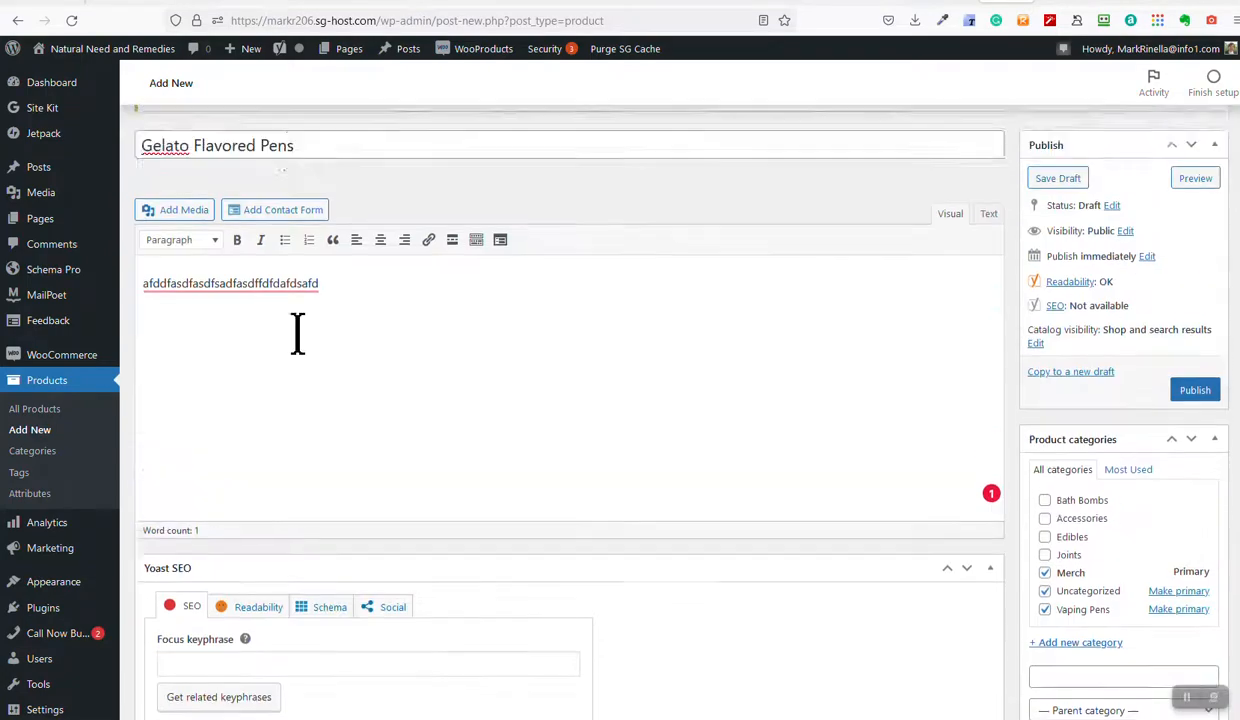
pyautogui.scroll(3, 297, 333)
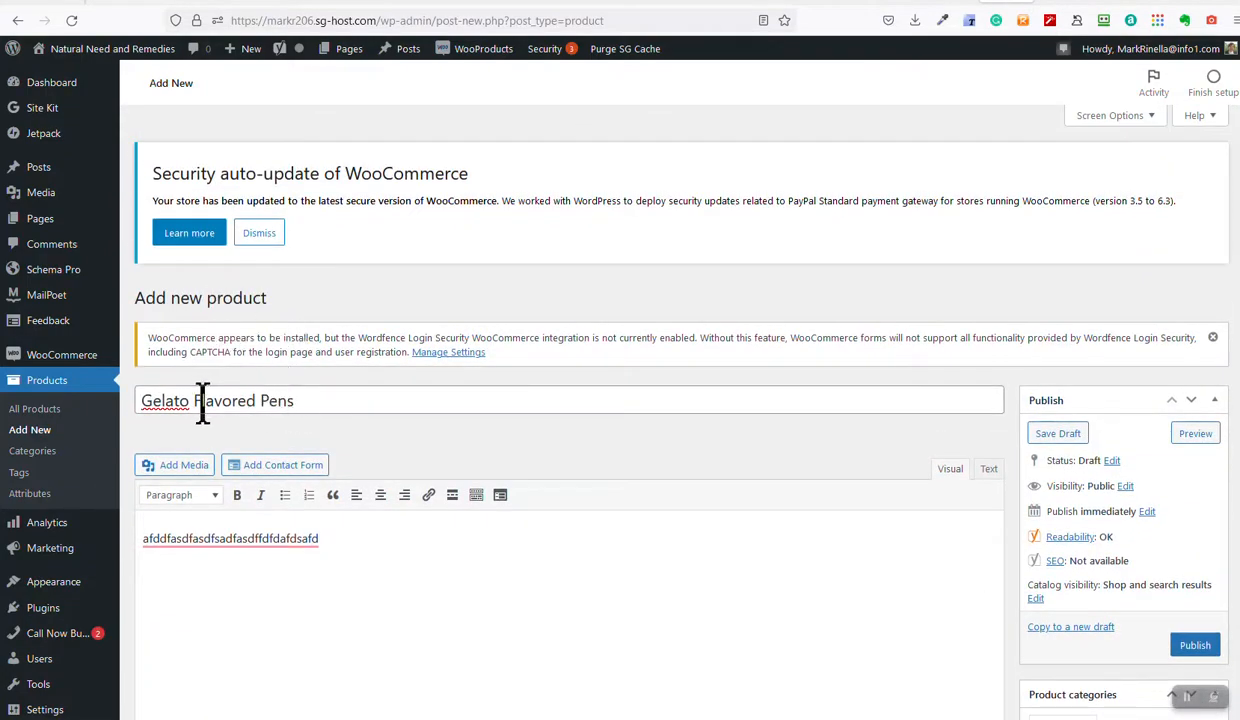
pyautogui.scroll(-12, 877, 562)
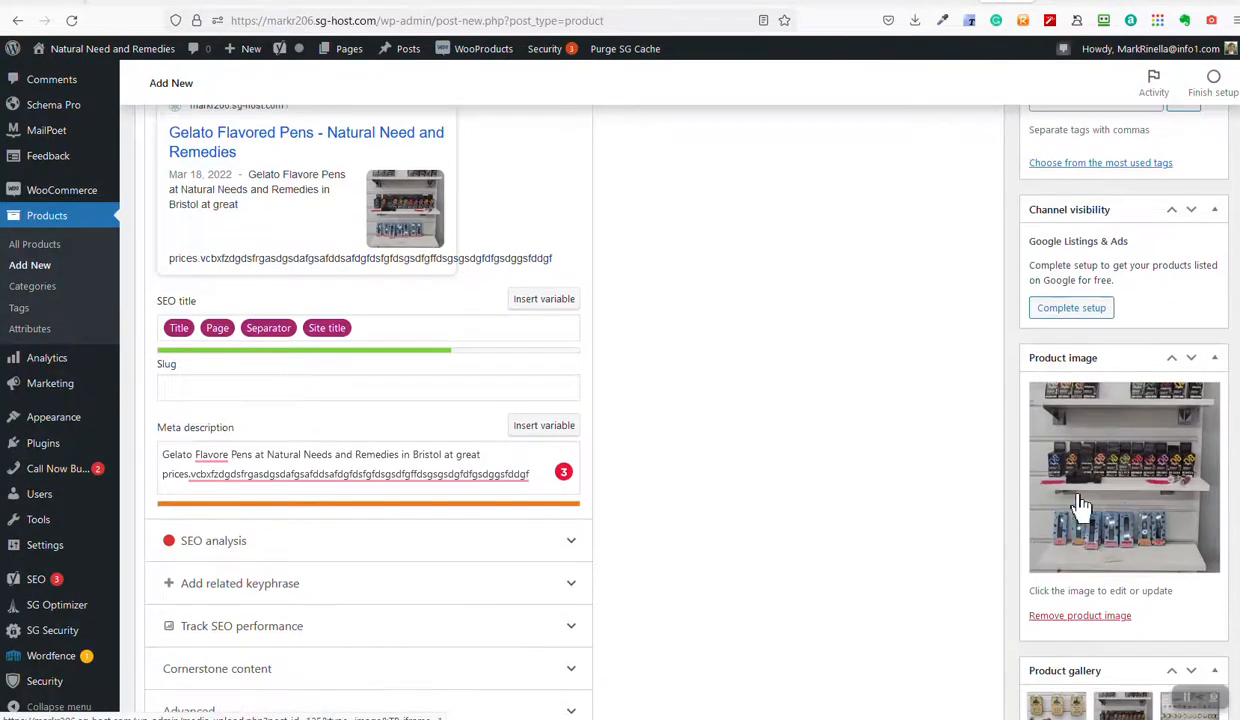
pyautogui.scroll(-3, 1080, 505)
pyautogui.scroll(6, 664, 498)
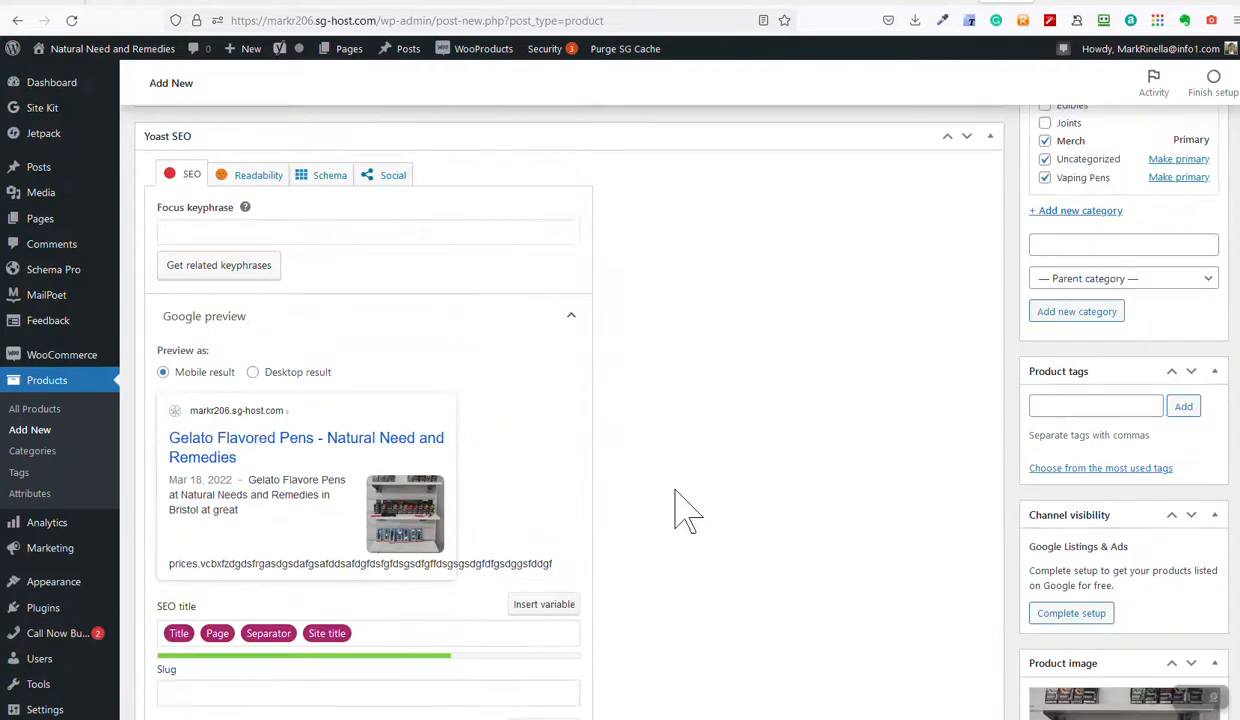
# Step: Set the product's Yoast SEO focus keyphrase to "Gelato Vape Pens"
pyautogui.scroll(1, 682, 512)
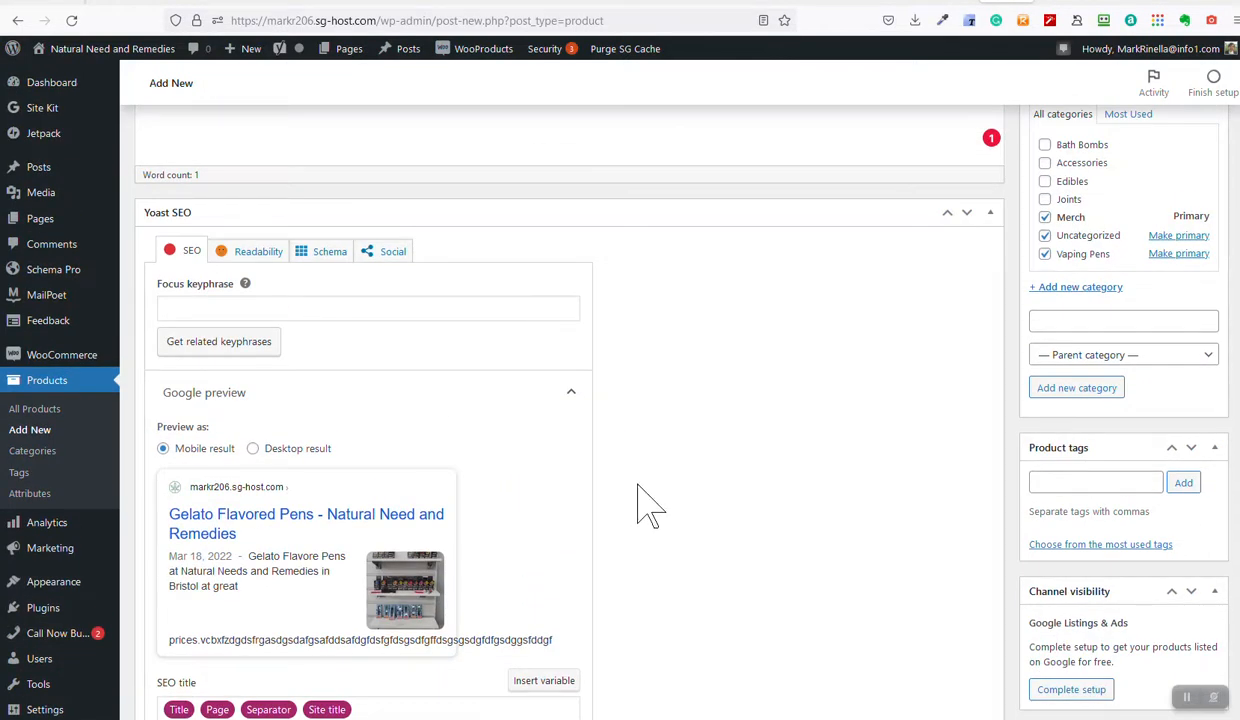
pyautogui.click(226, 312)
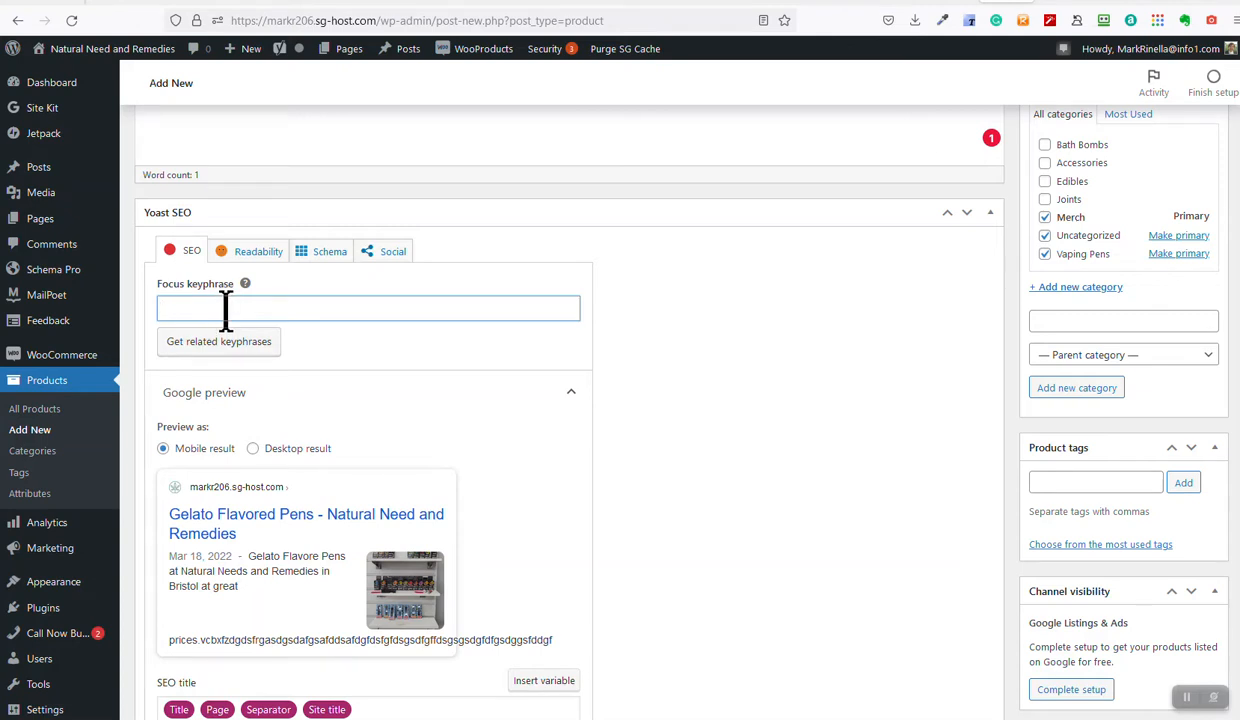
pyautogui.write('Ge')
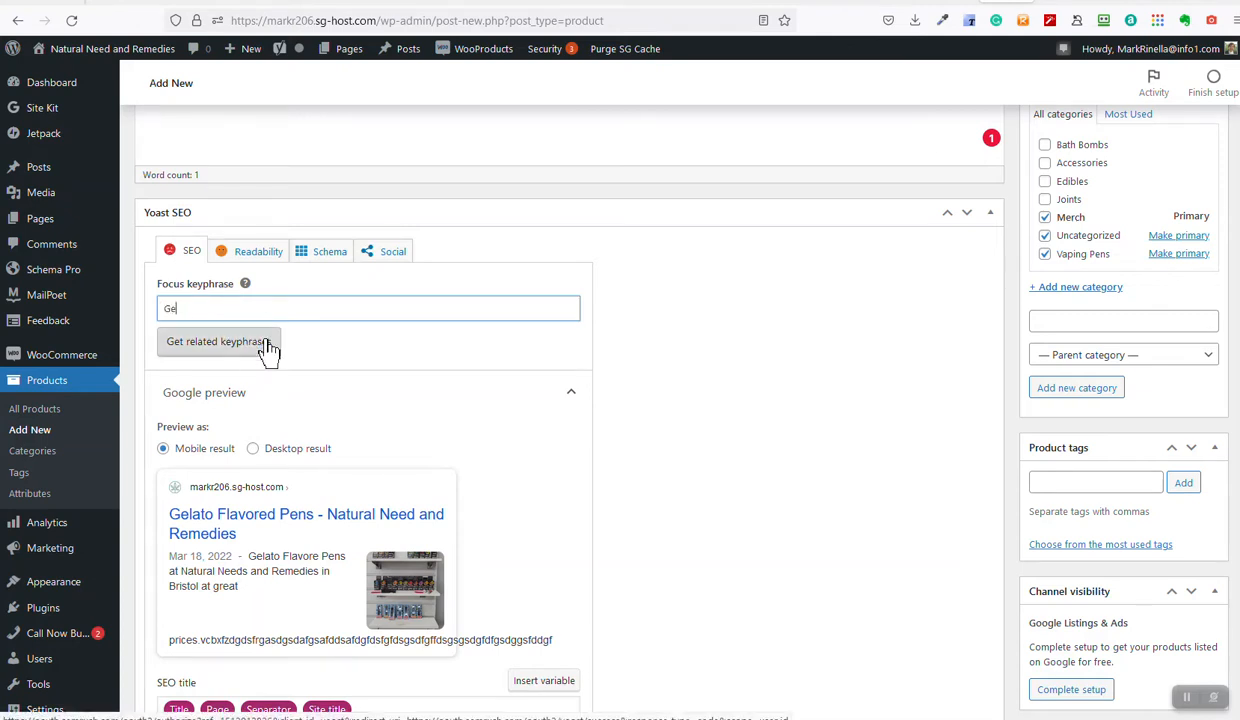
pyautogui.write('lato Vape Pens')
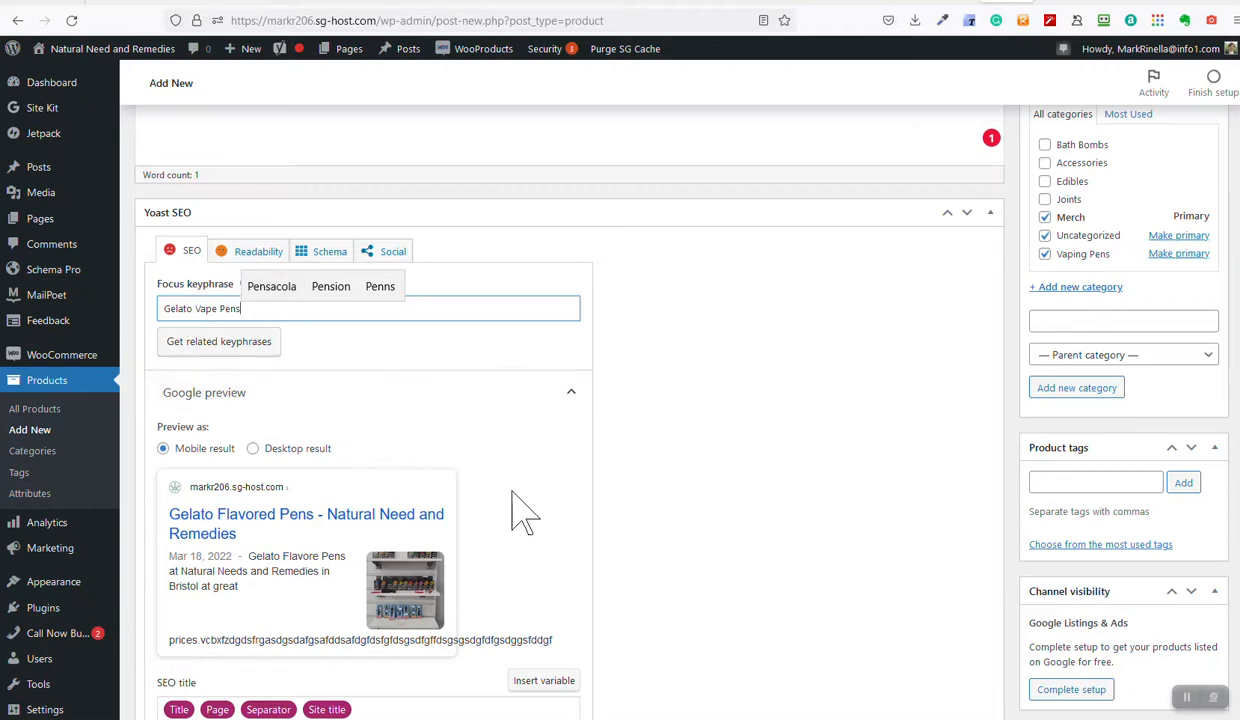
# Step: Publish the Gelato Flavored Pens product
pyautogui.scroll(4, 512, 507)
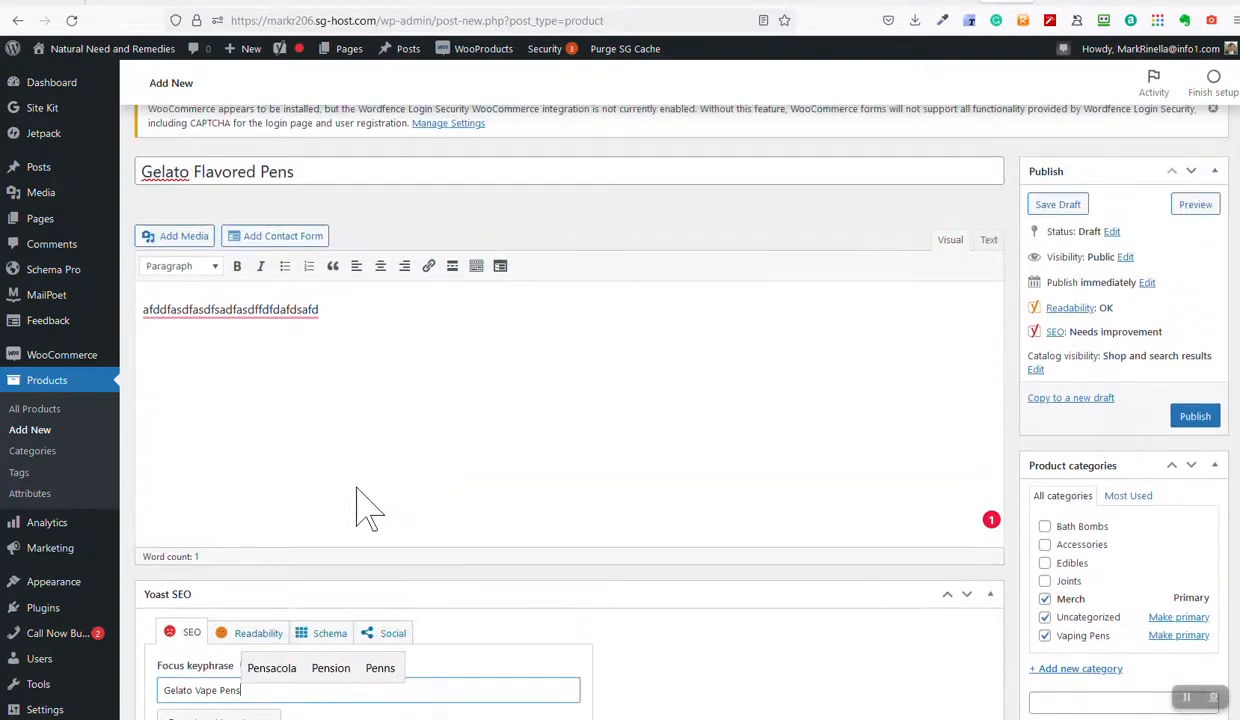
pyautogui.scroll(3, 368, 505)
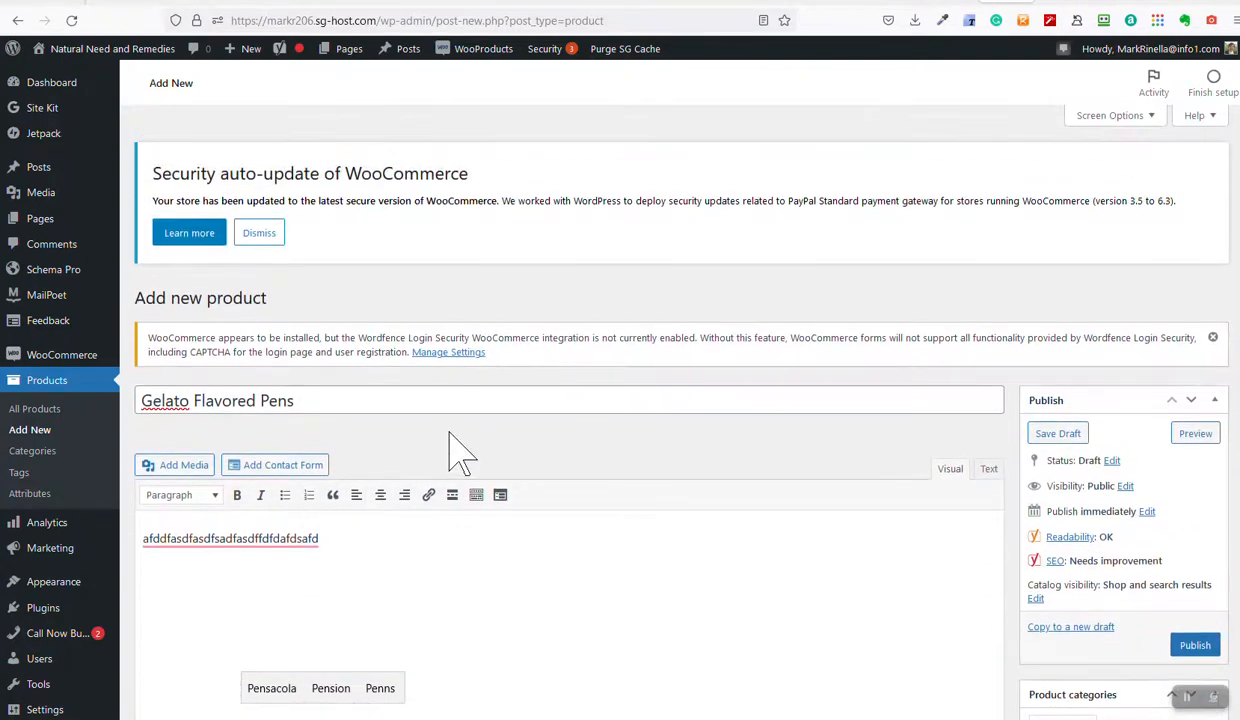
pyautogui.scroll(-2, 455, 450)
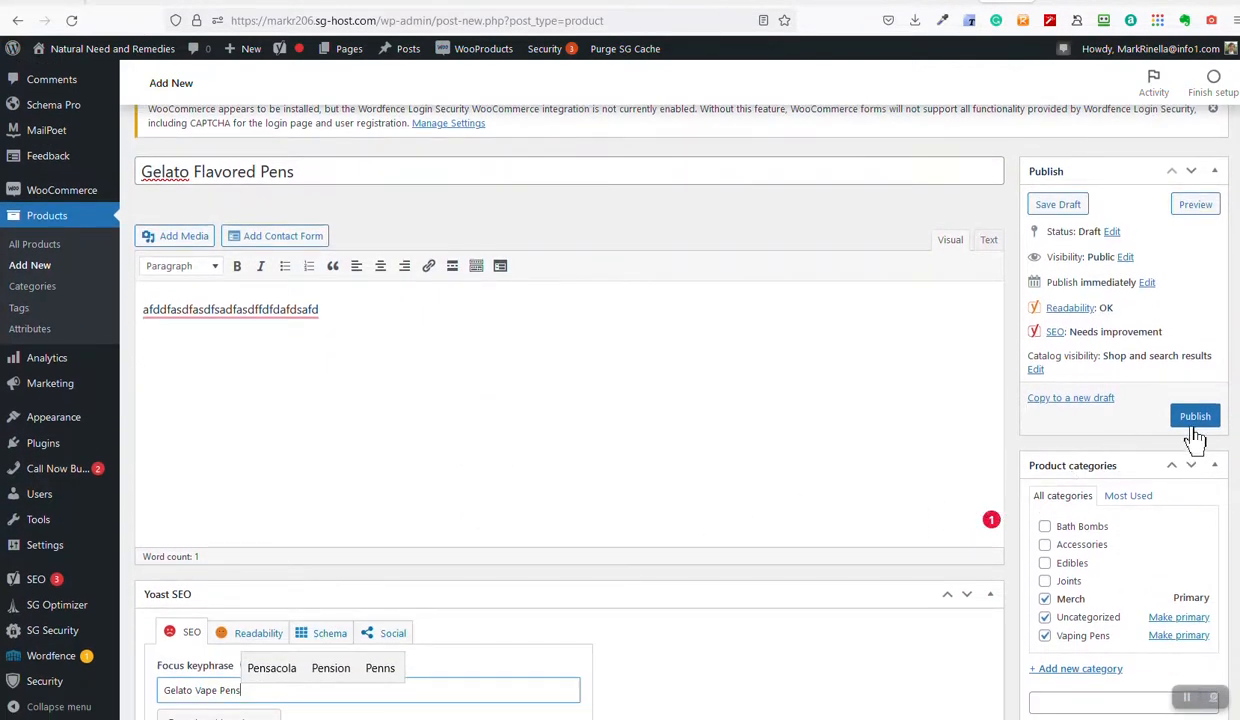
pyautogui.click(1194, 420)
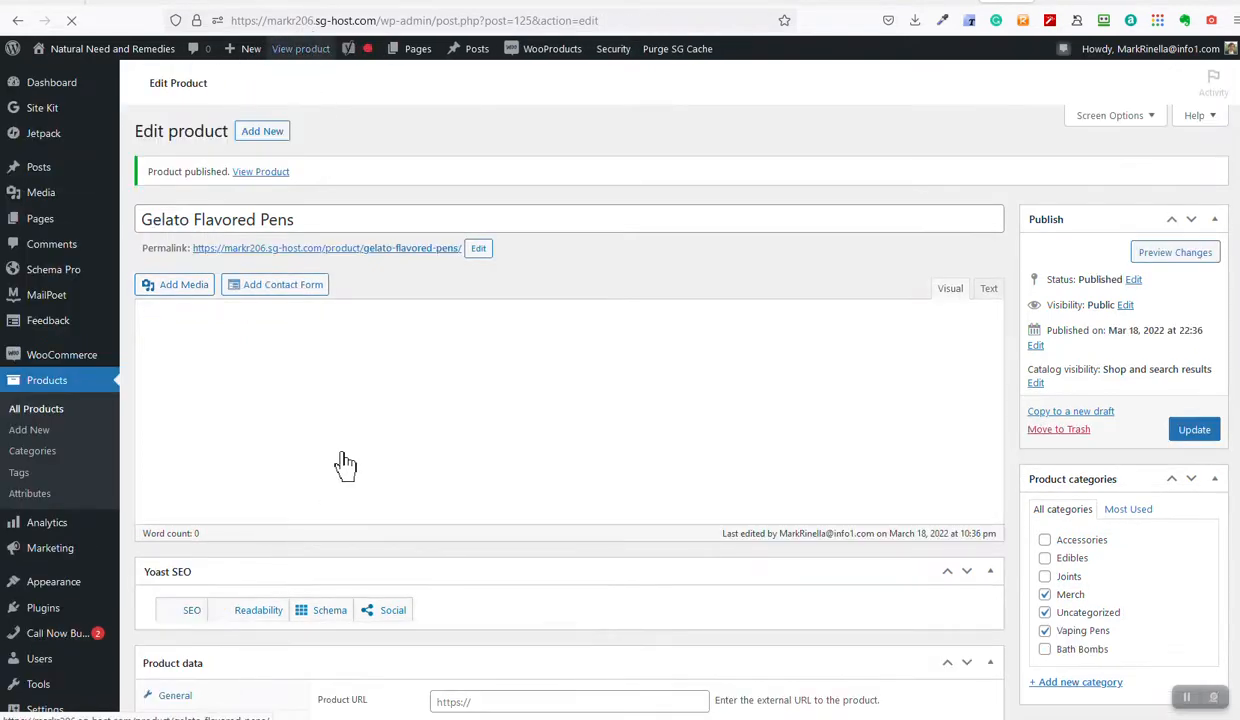
# Step: Review the published product's edit page and look through the list of all products
pyautogui.scroll(-4, 527, 490)
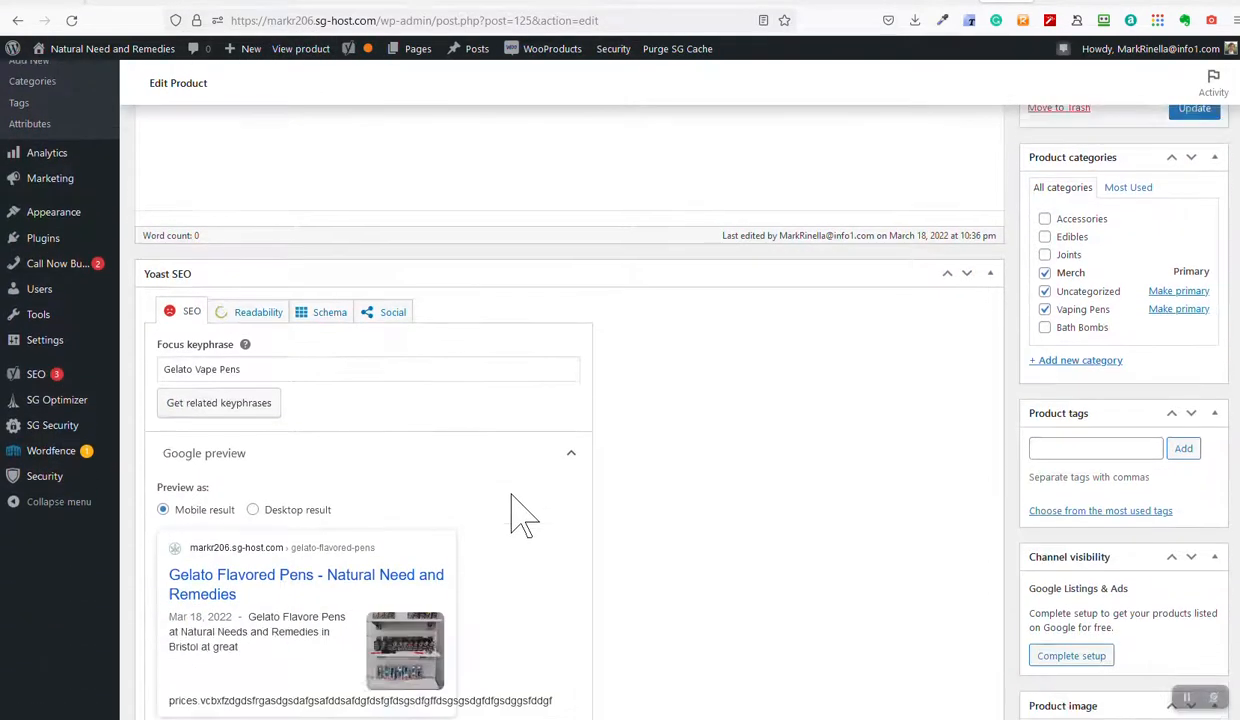
pyautogui.scroll(2, 511, 498)
pyautogui.scroll(4, 490, 516)
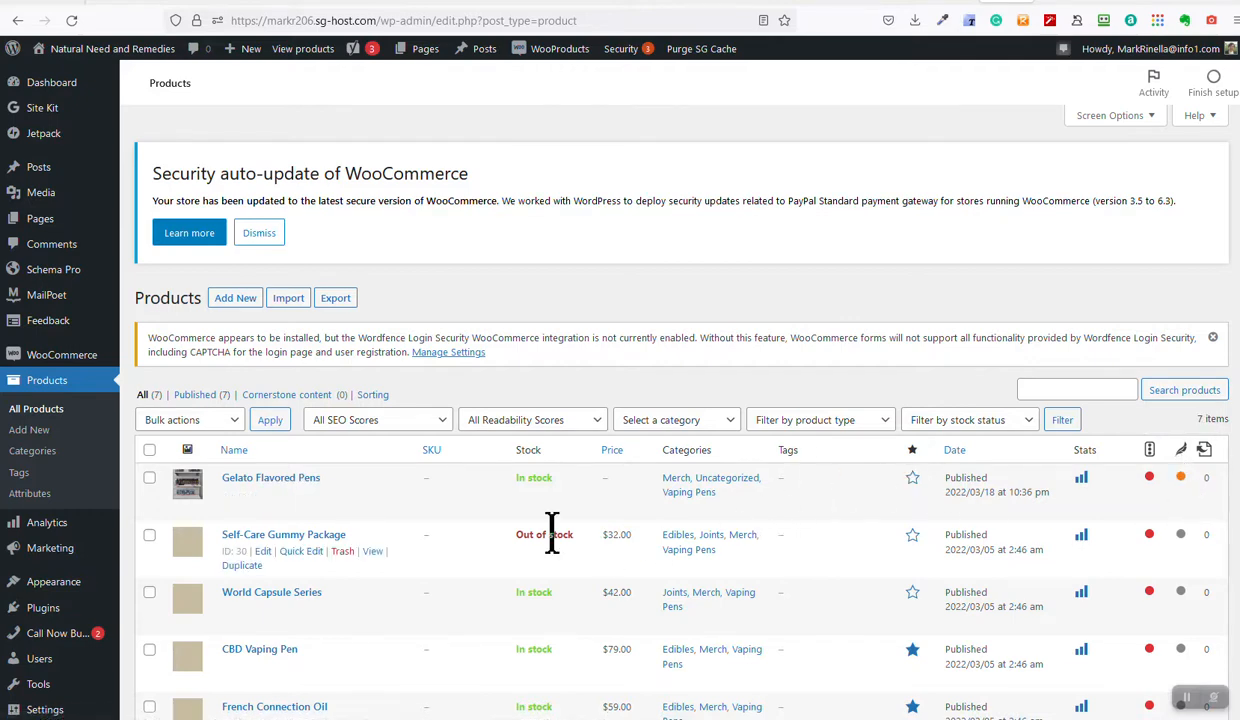
pyautogui.scroll(-3, 556, 530)
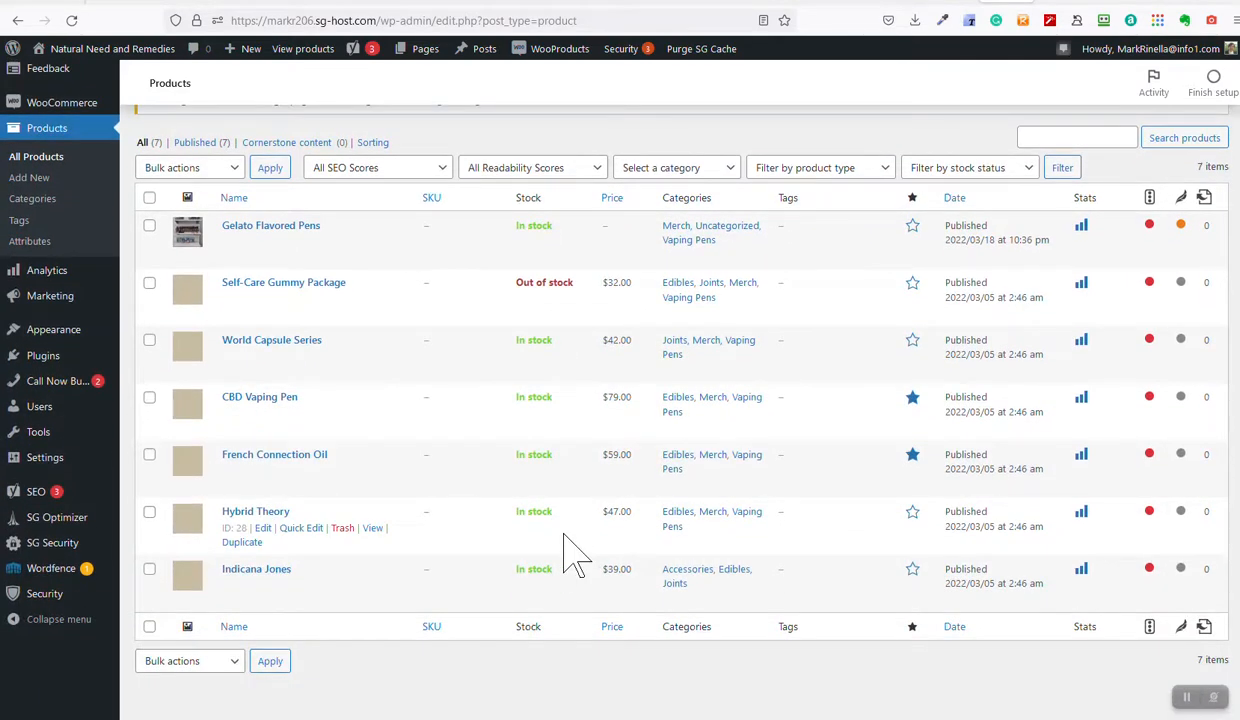
pyautogui.scroll(3, 565, 550)
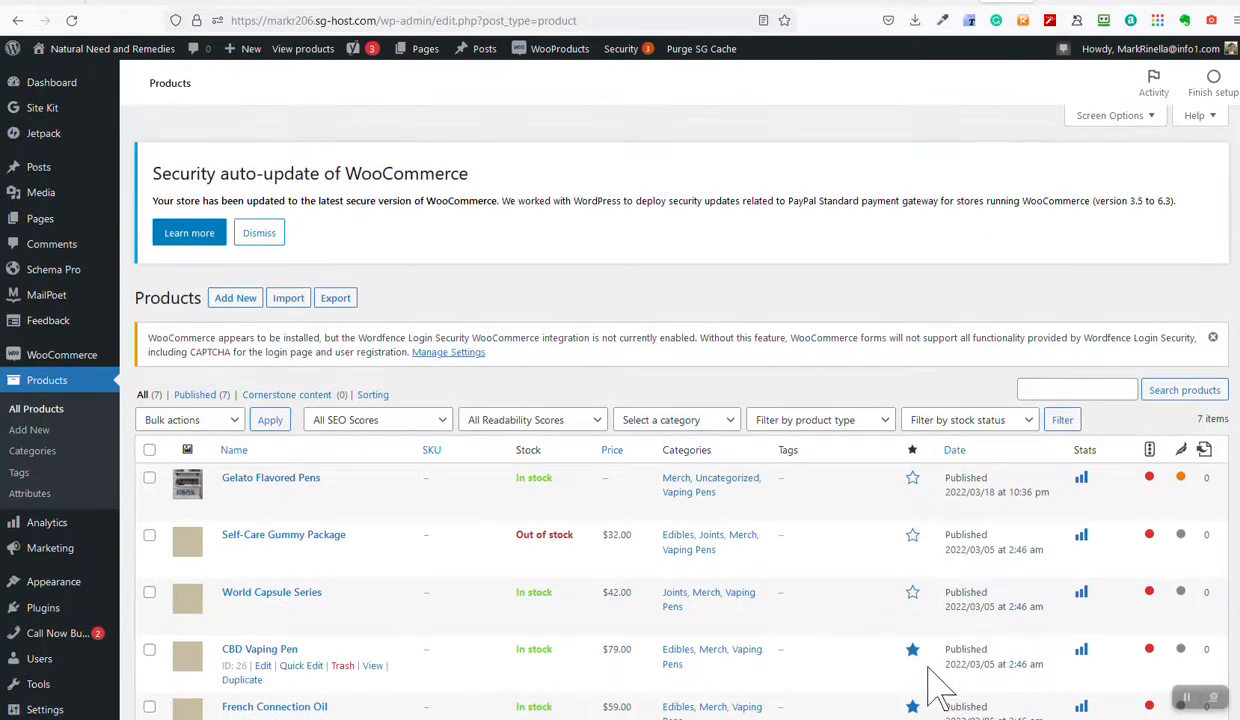